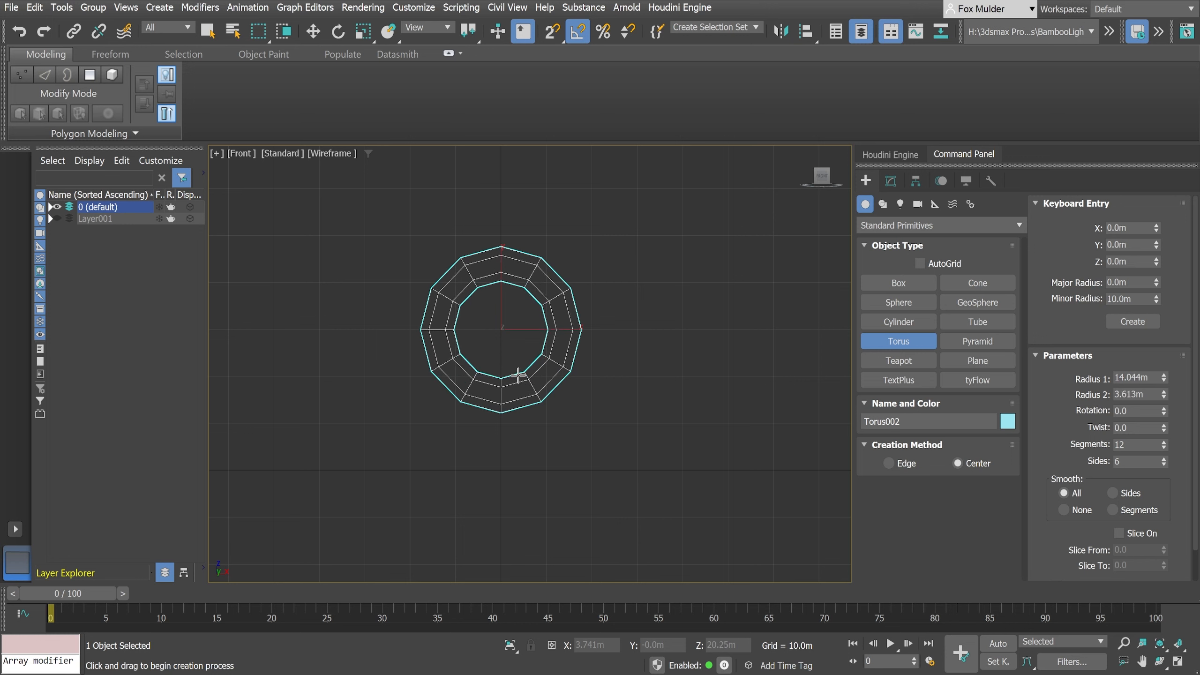
- End torus creation and review the torus's radius, segment and side settings in its modifiable parameters
left_click(519, 375)
right_click(521, 380)
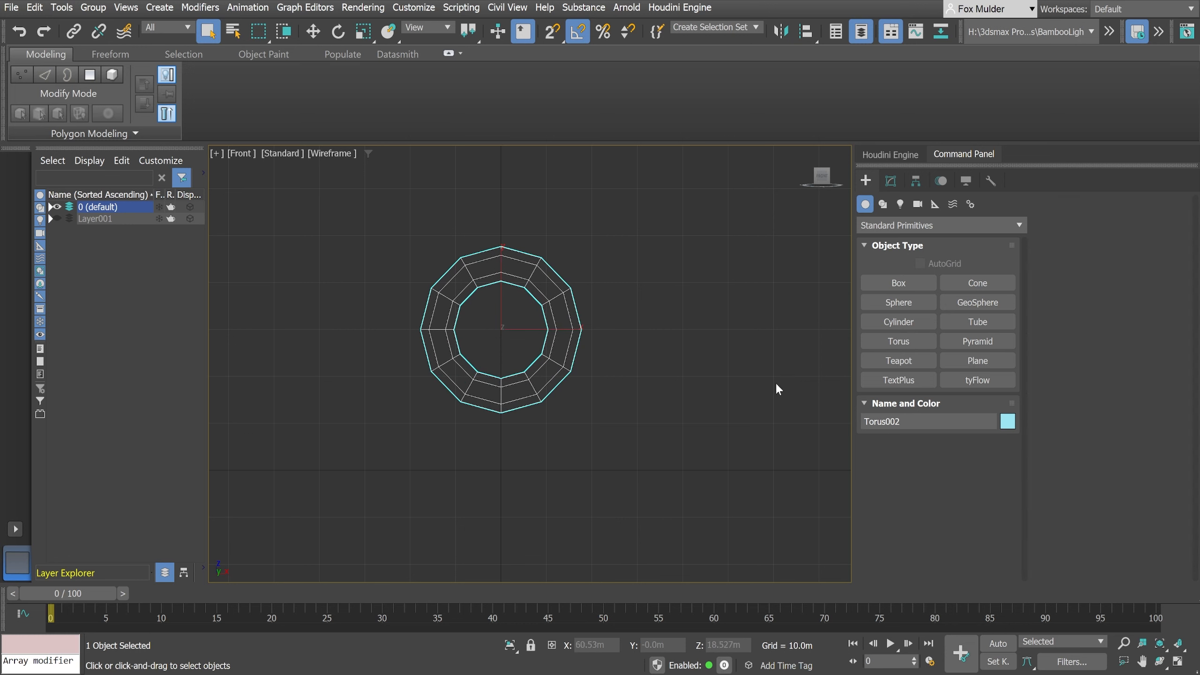
left_click(891, 181)
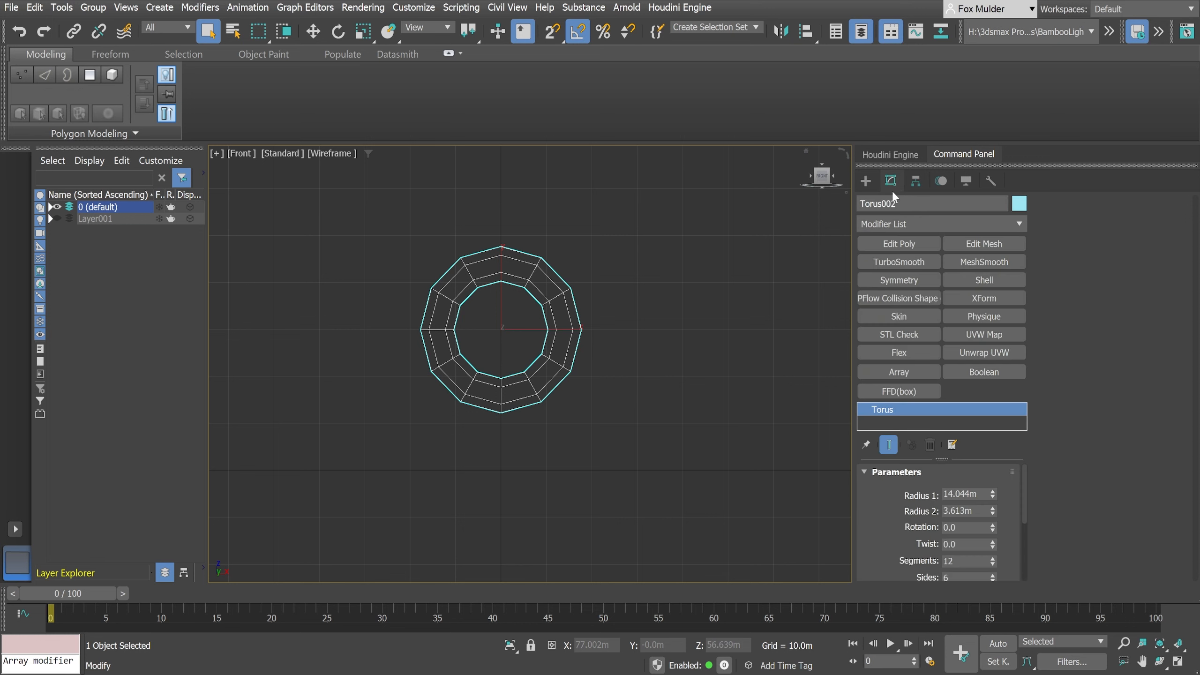
scroll(864, 527, "down", 2)
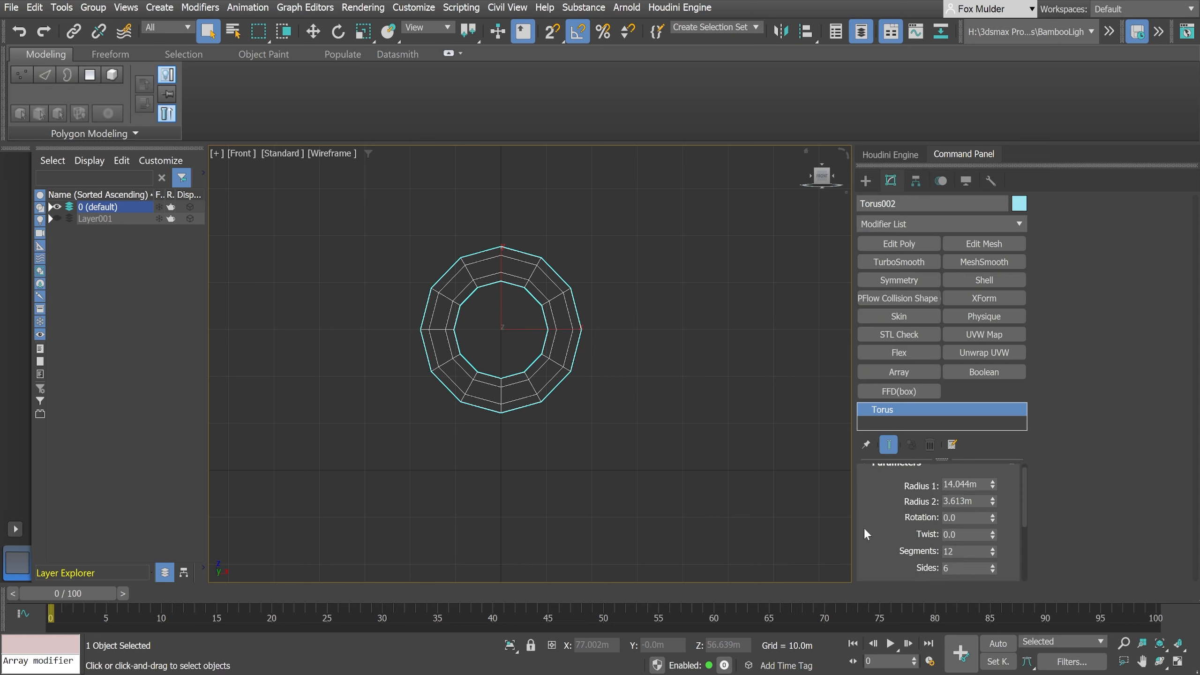
scroll(863, 527, "down", 1)
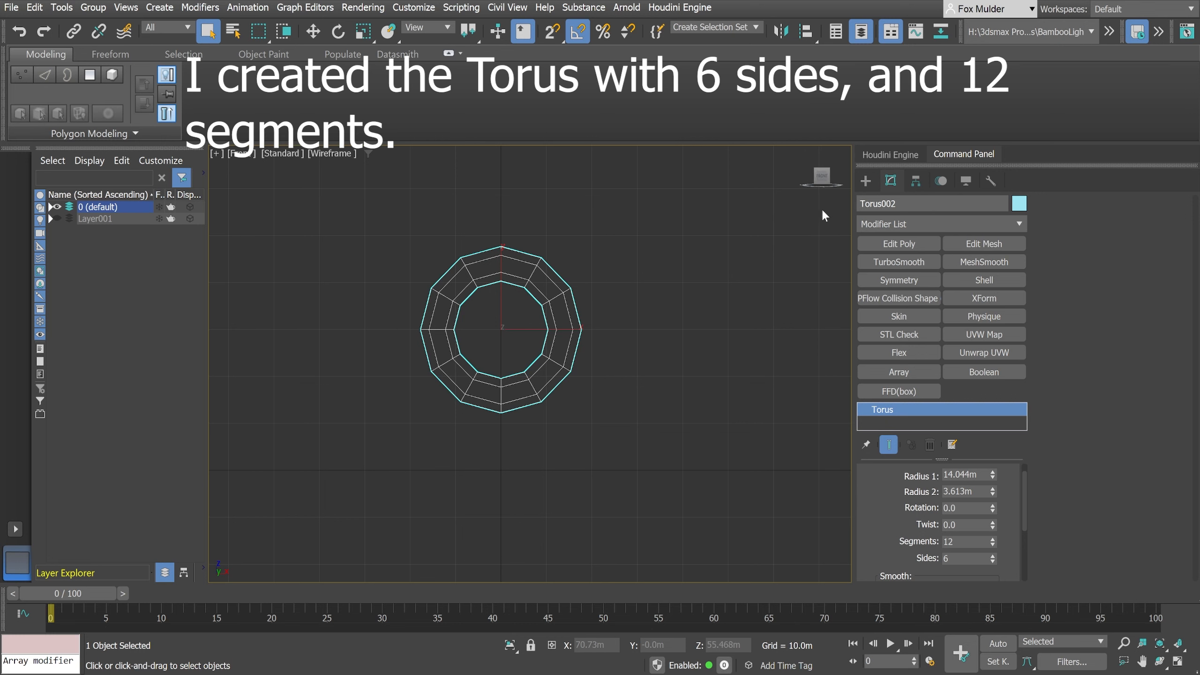
- Switch to a perspective view of the torus and add an Edit Poly modifier to it
middle_click_drag(547, 377, 566, 402)
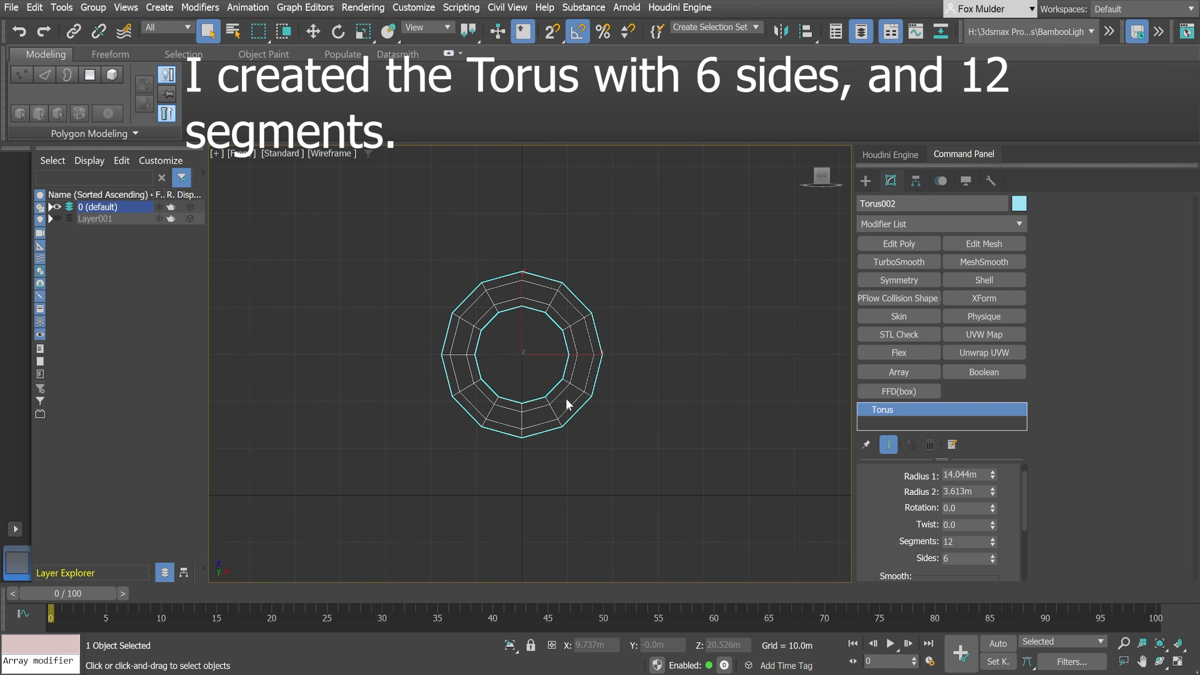
key("p")
middle_click_drag(509, 436, 561, 469, "alt")
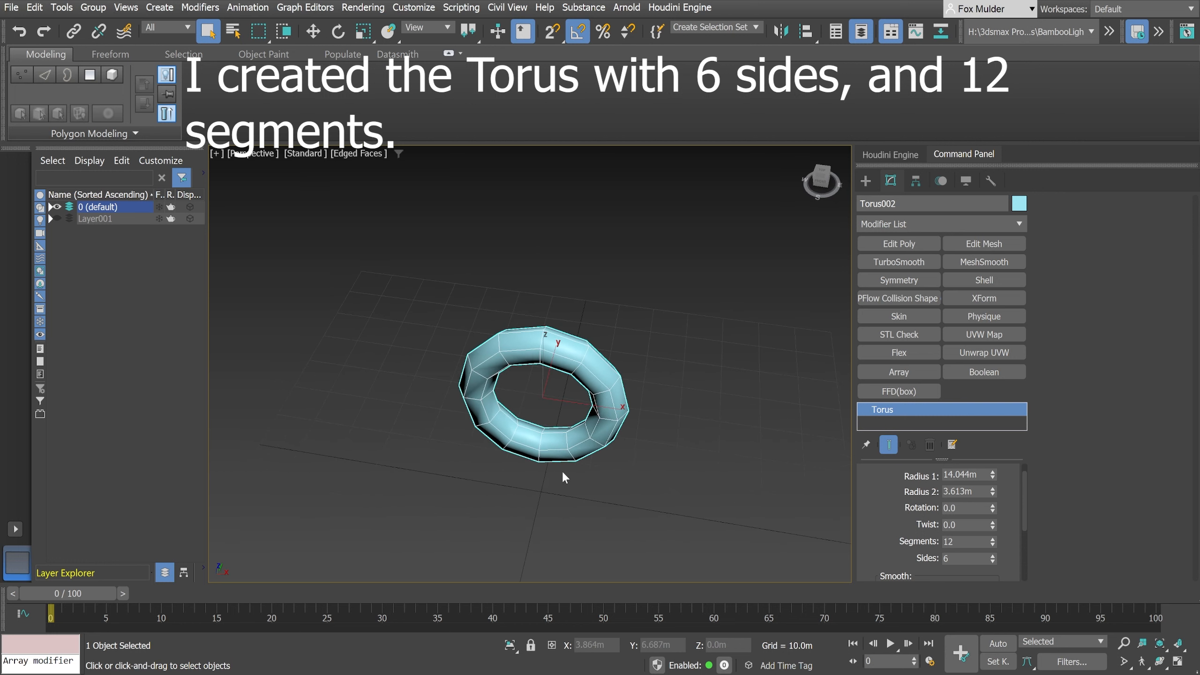
left_click(892, 242)
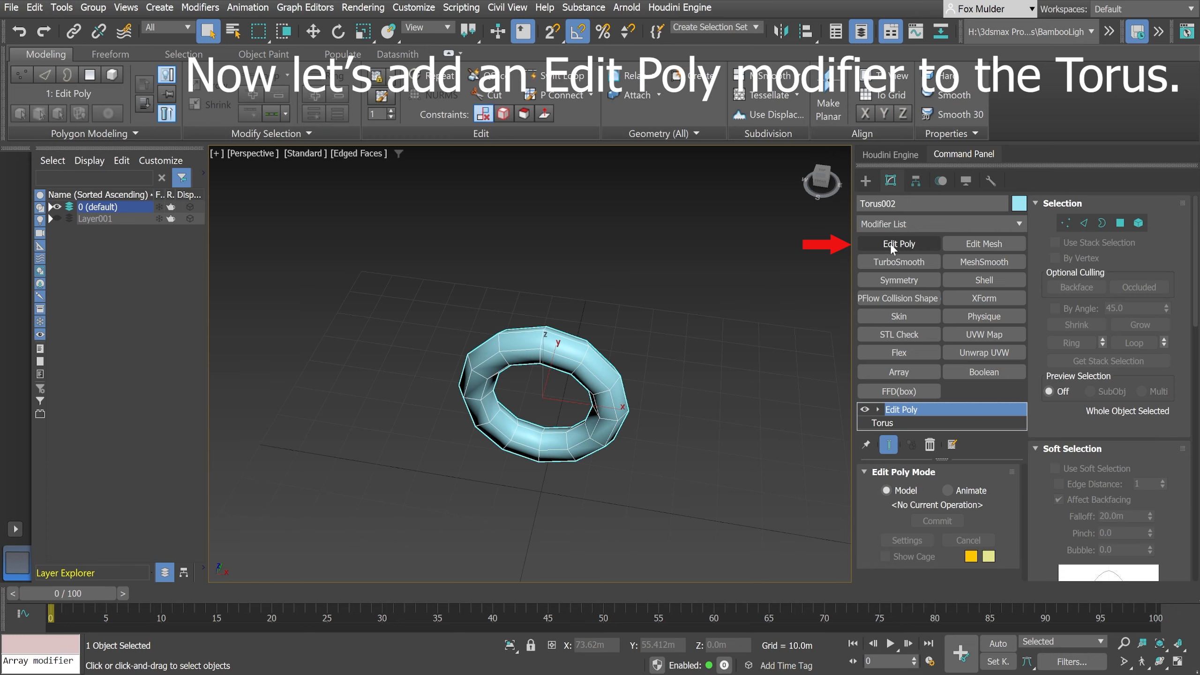
- At polygon level, select the four adjoining polygons on the outer top of the torus ring, two segments wide
middle_click_drag(662, 375, 644, 393, "alt")
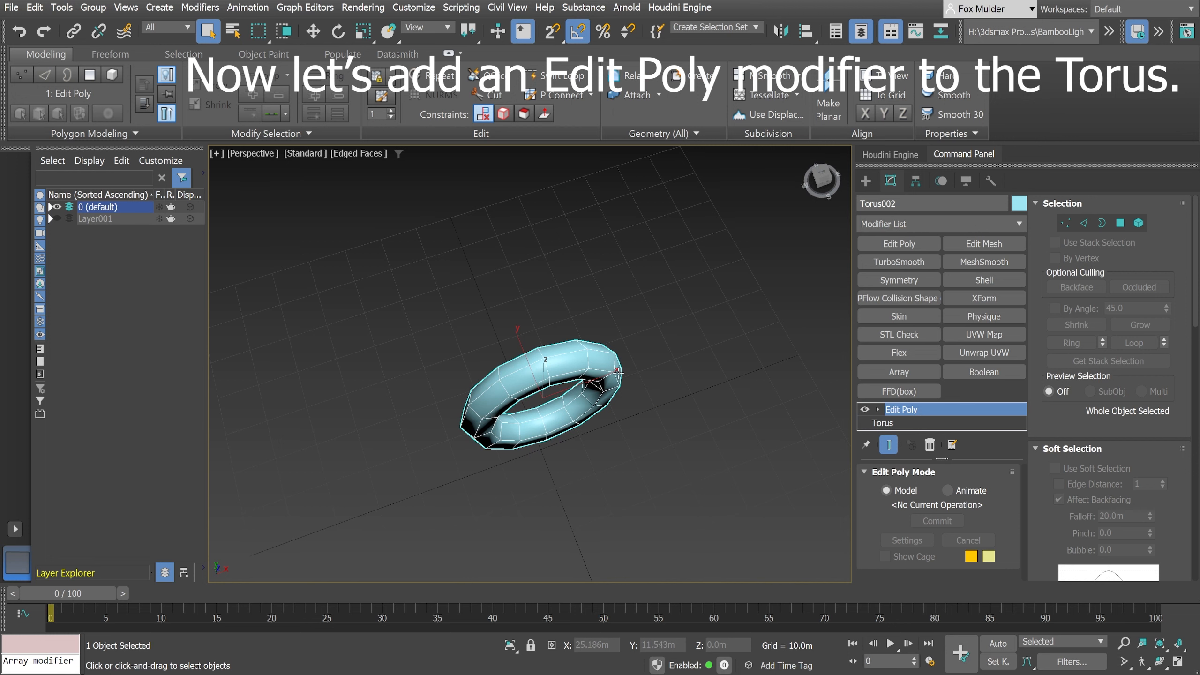
key("4")
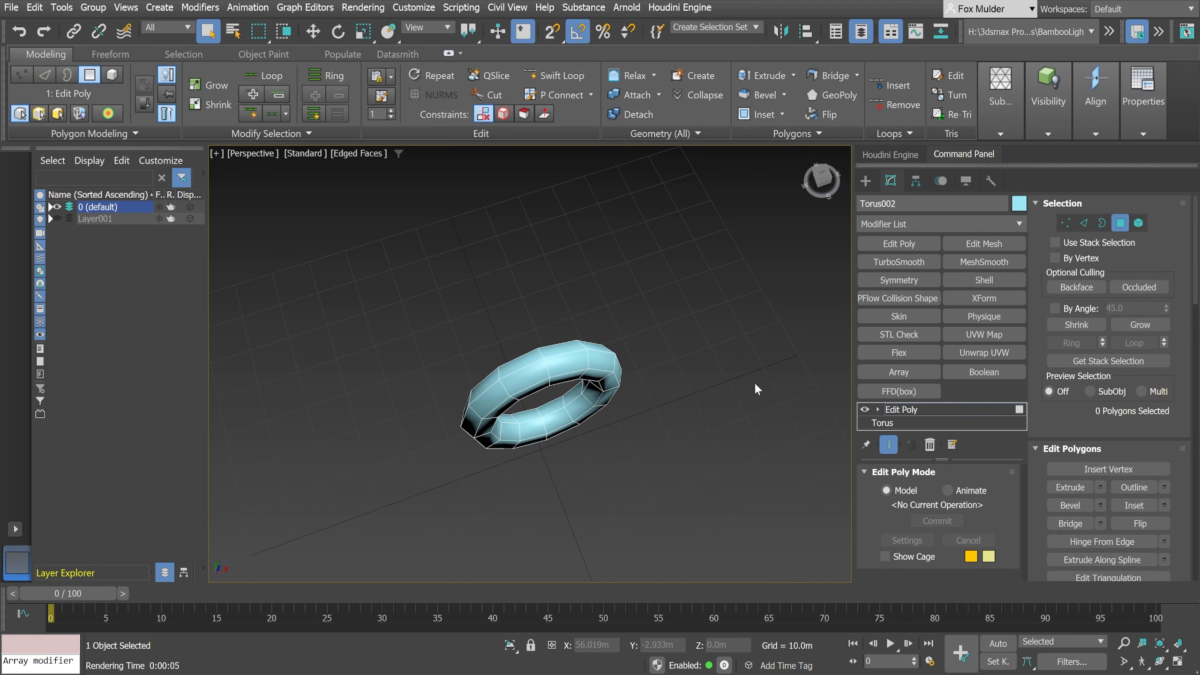
left_click(565, 349)
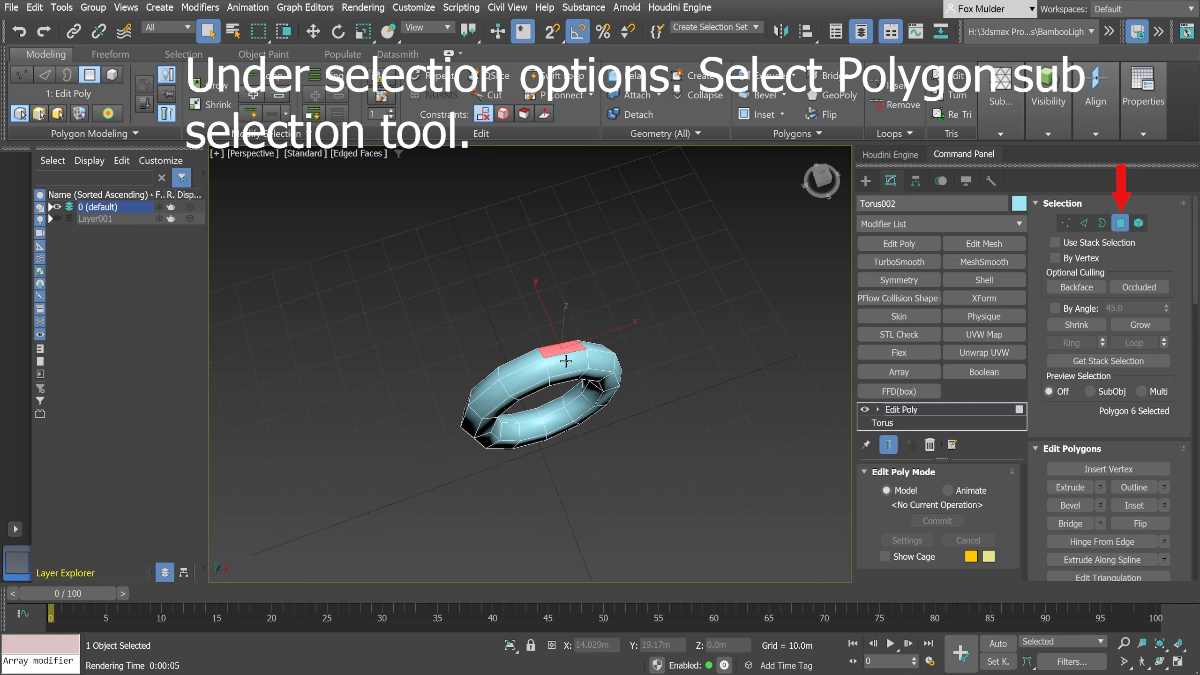
left_click(565, 361, "ctrl")
left_click(531, 377, "ctrl")
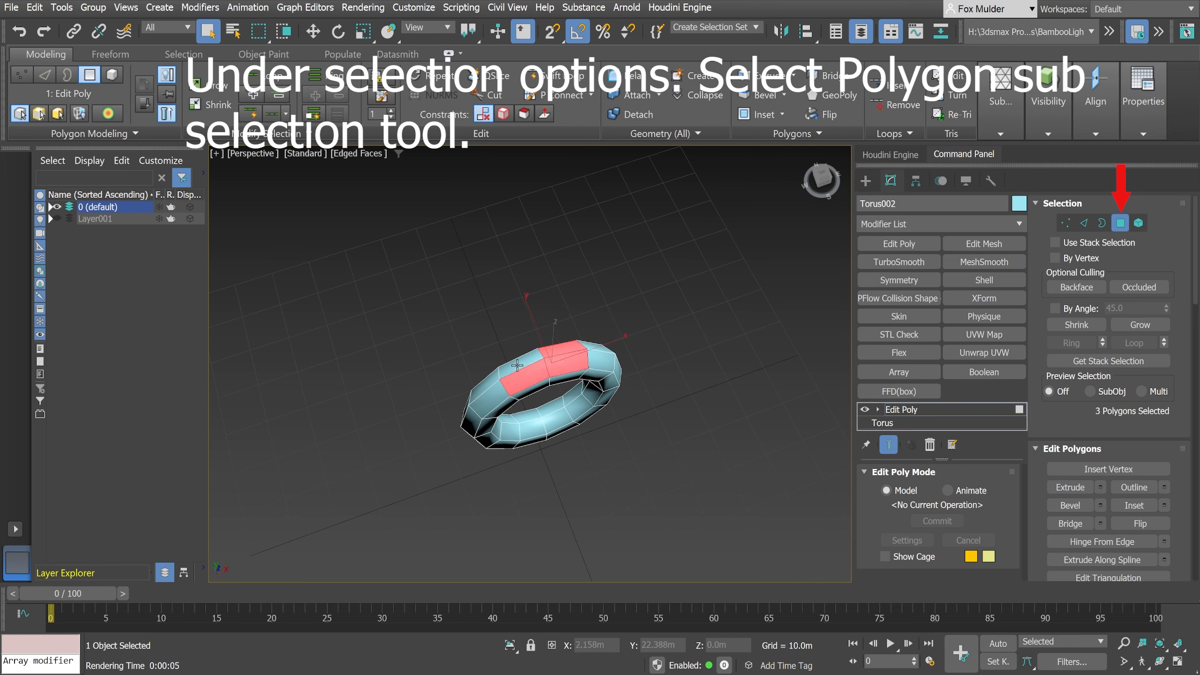
left_click(518, 366, "ctrl")
- Extrude the four selected polygons straight up from the ring along the Z axis to about Z 114.7 m
middle_click_drag(535, 445, 578, 443, "alt")
key("w")
middle_click_drag(641, 445, 563, 432, "alt")
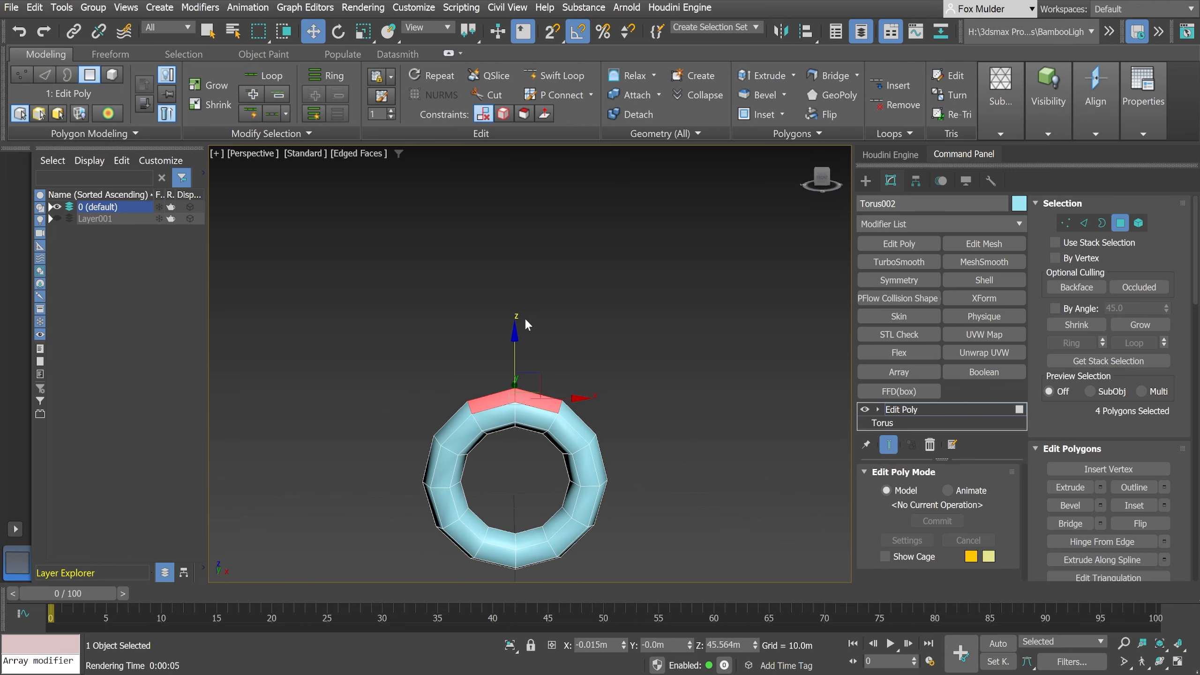
left_click_drag(514, 338, 501, 152, "shift")
middle_click_drag(665, 414, 590, 500, "alt")
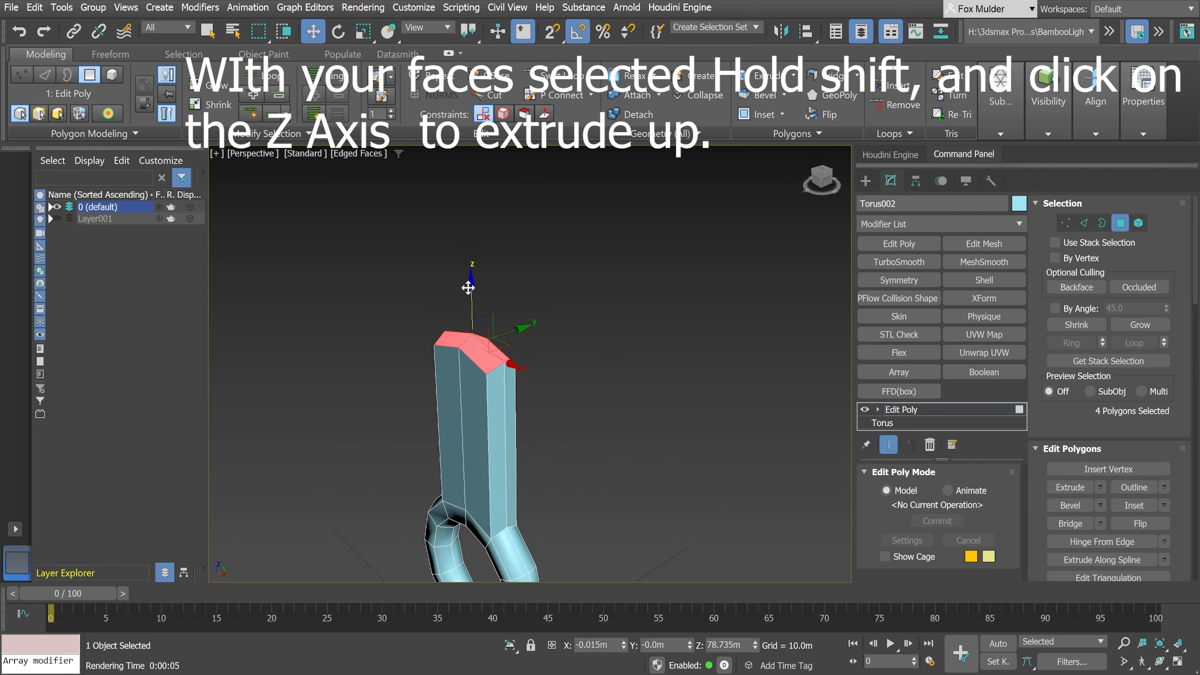
left_click_drag(479, 293, 459, 199, "shift")
middle_click_drag(685, 403, 525, 397, "alt")
scroll(645, 393, "down", 3)
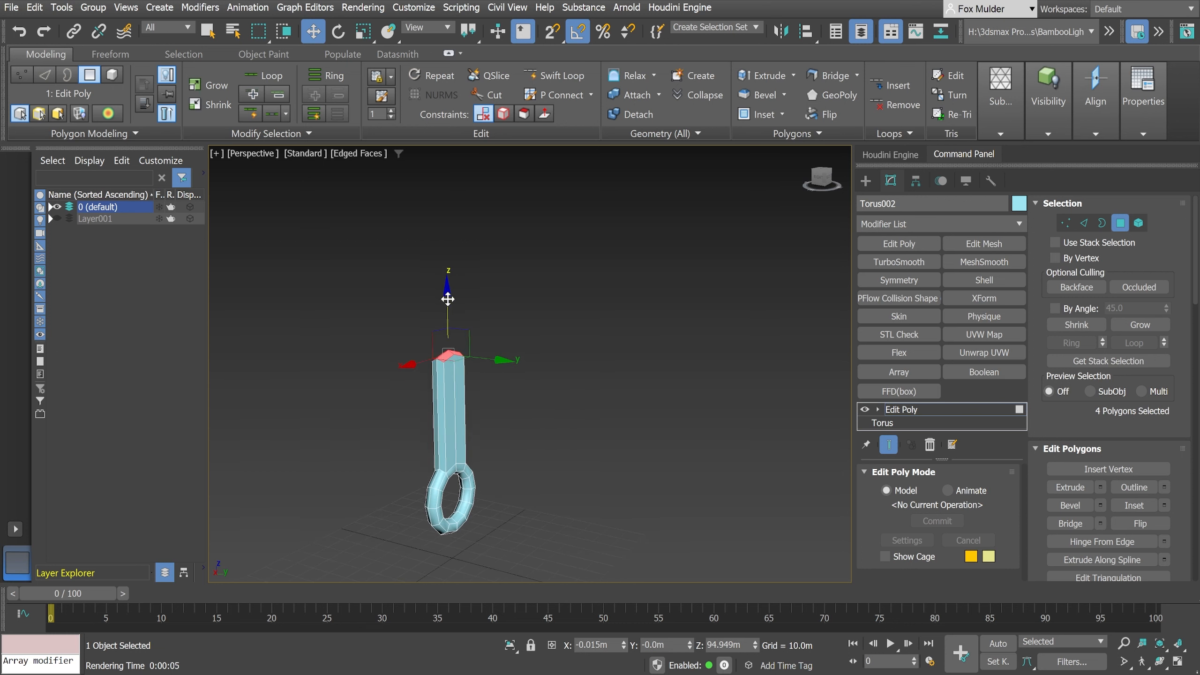
left_click_drag(448, 299, 446, 255)
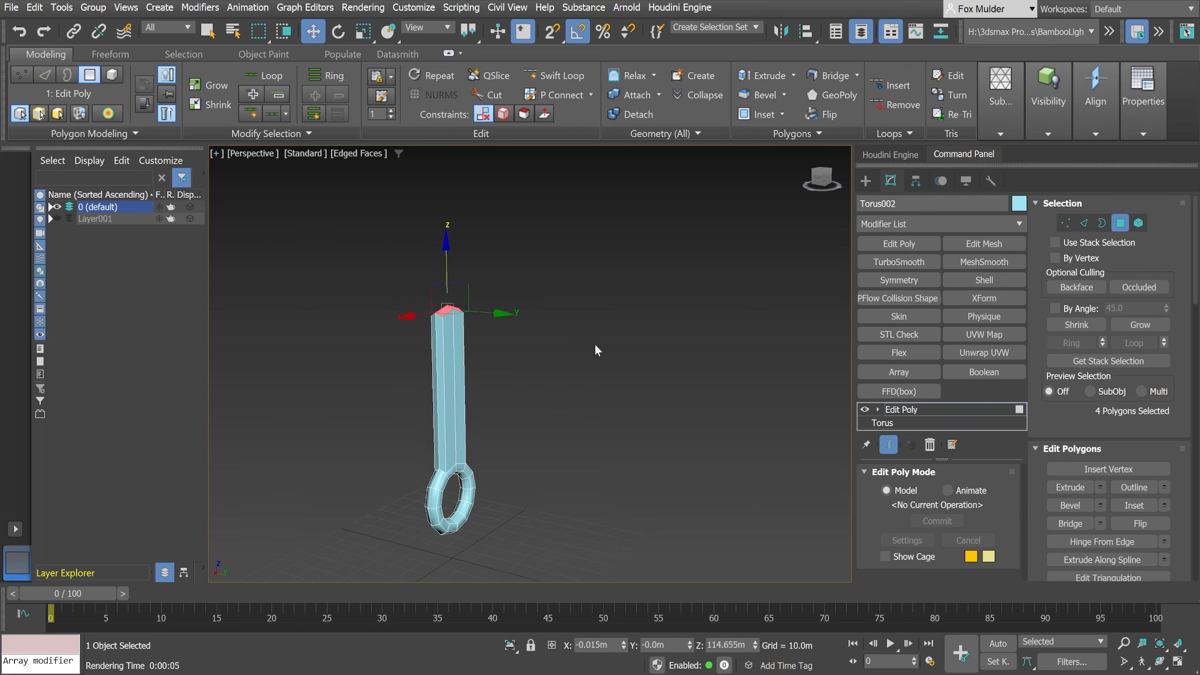
middle_click_drag(595, 344, 559, 369, "alt")
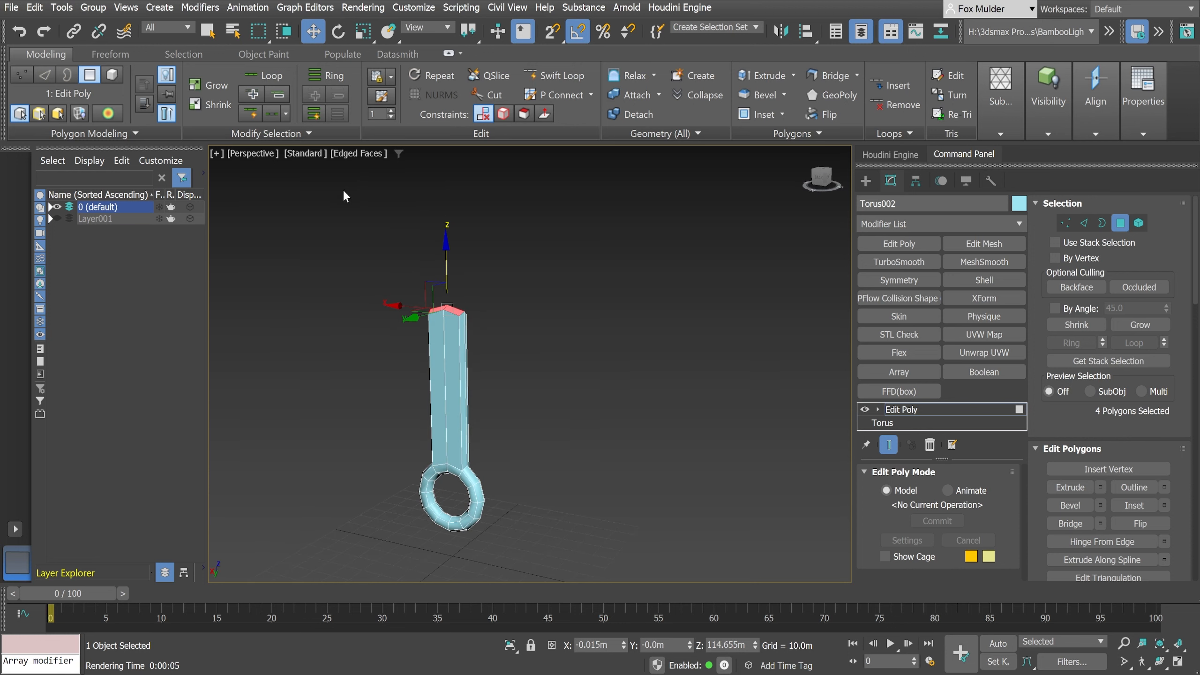
- Scale the extruded end faces flat along Z and widen them along Y and X into a roughly square top
left_click(364, 32)
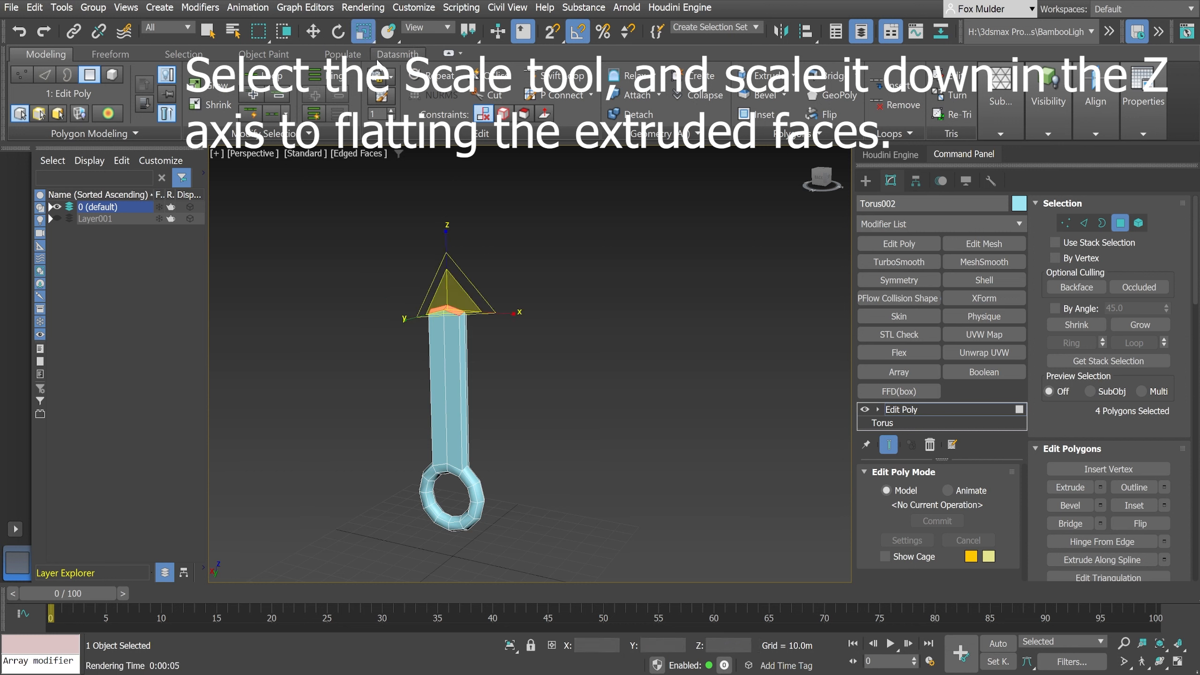
left_click_drag(446, 230, 426, 572)
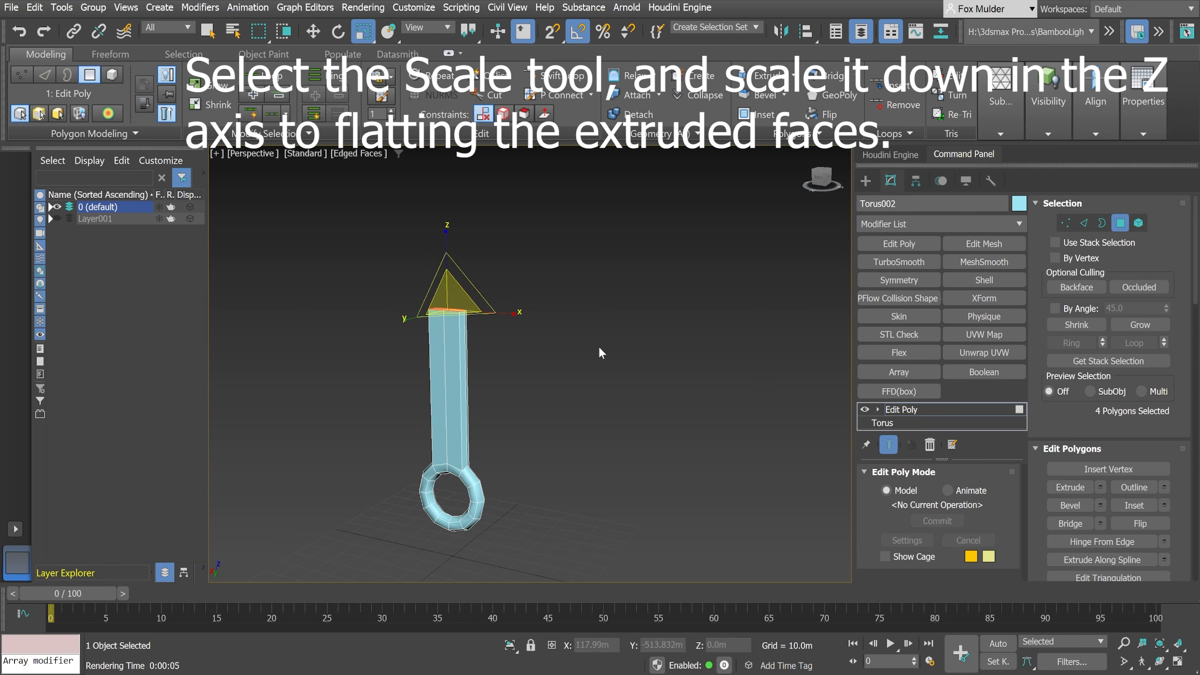
middle_click_drag(638, 350, 576, 374, "alt")
scroll(582, 361, "up", 5)
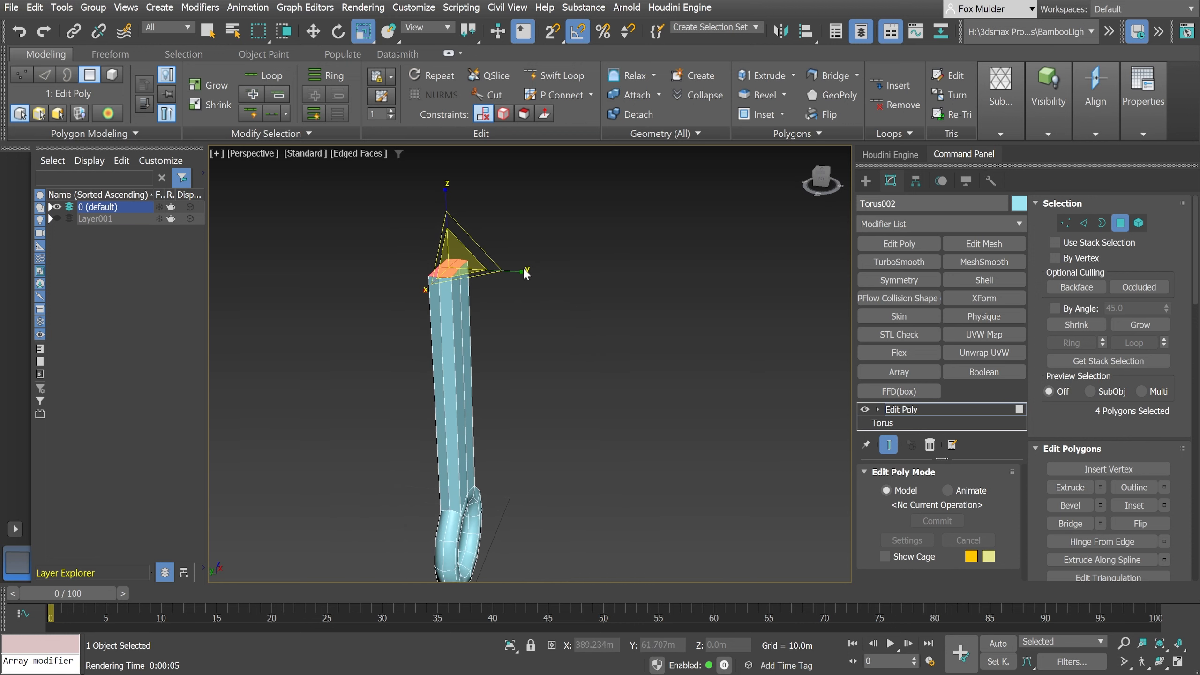
left_click_drag(527, 276, 571, 273)
mouse_move(630, 336)
middle_mouse_down("alt")
mouse_move(576, 327)
mouse_move(567, 341)
mouse_move(530, 343)
mouse_move(614, 342)
mouse_move(562, 332)
mouse_move(570, 355)
mouse_move(555, 350)
mouse_move(610, 381)
middle_mouse_up("alt")
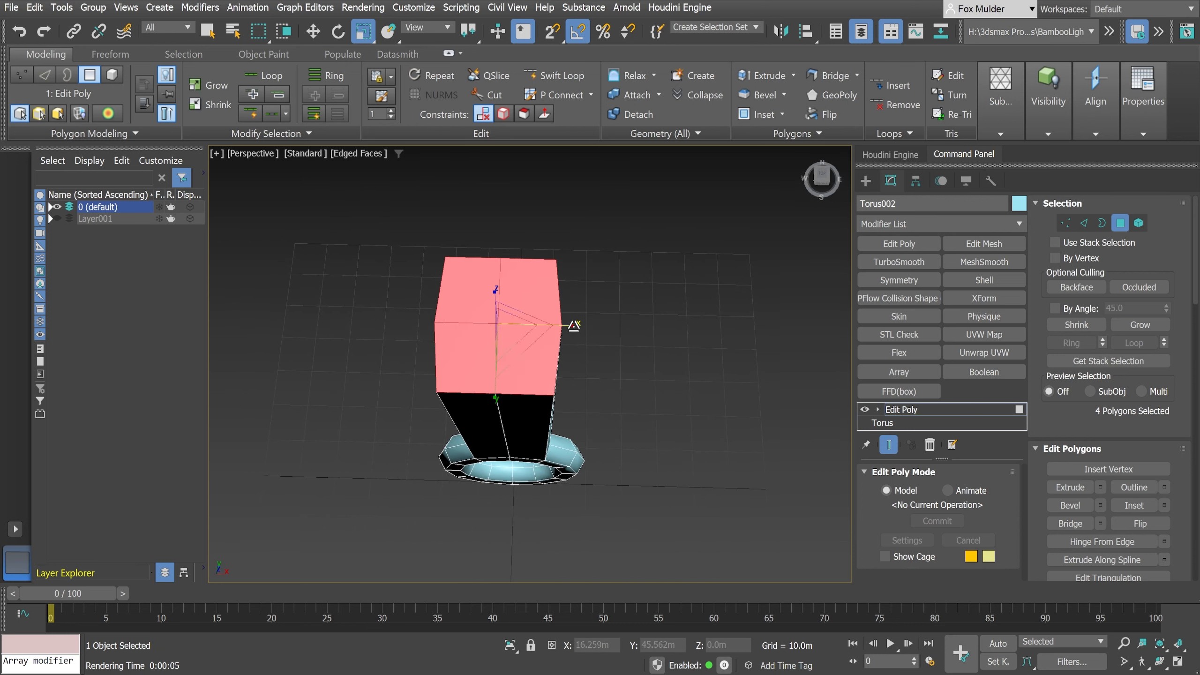
left_click_drag(574, 325, 575, 326)
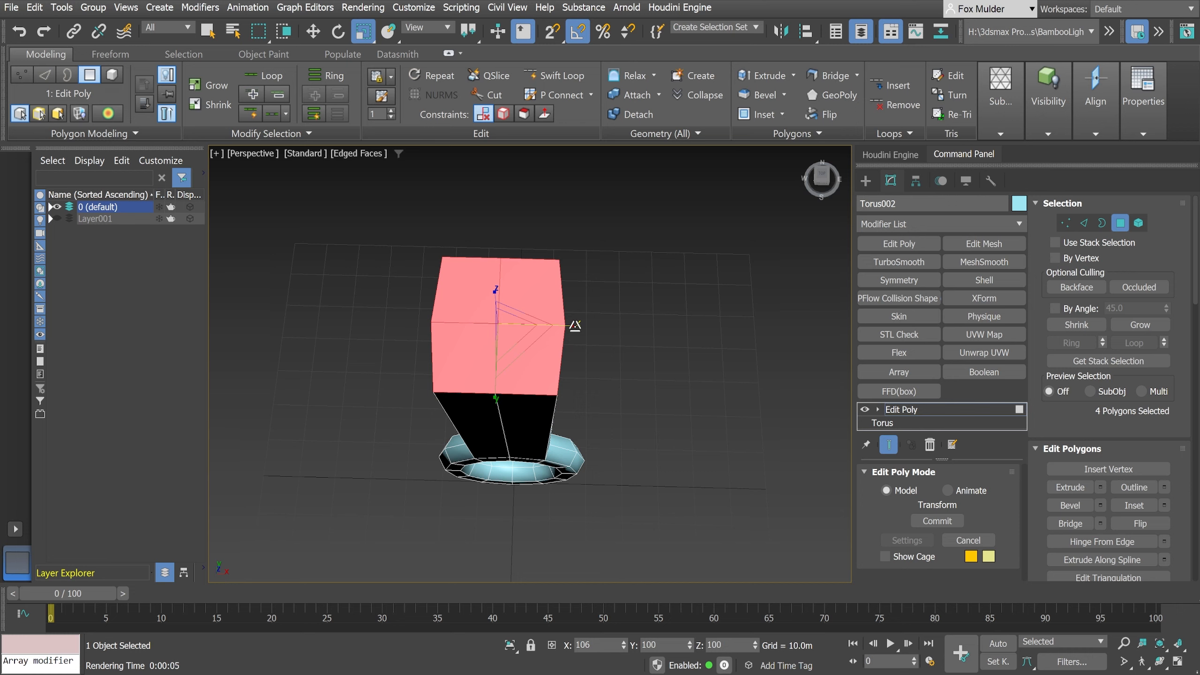
- Lower the flattened top faces along Z to about 57 m, shortening the extruded block above the ring
middle_click_drag(586, 377, 535, 340, "alt")
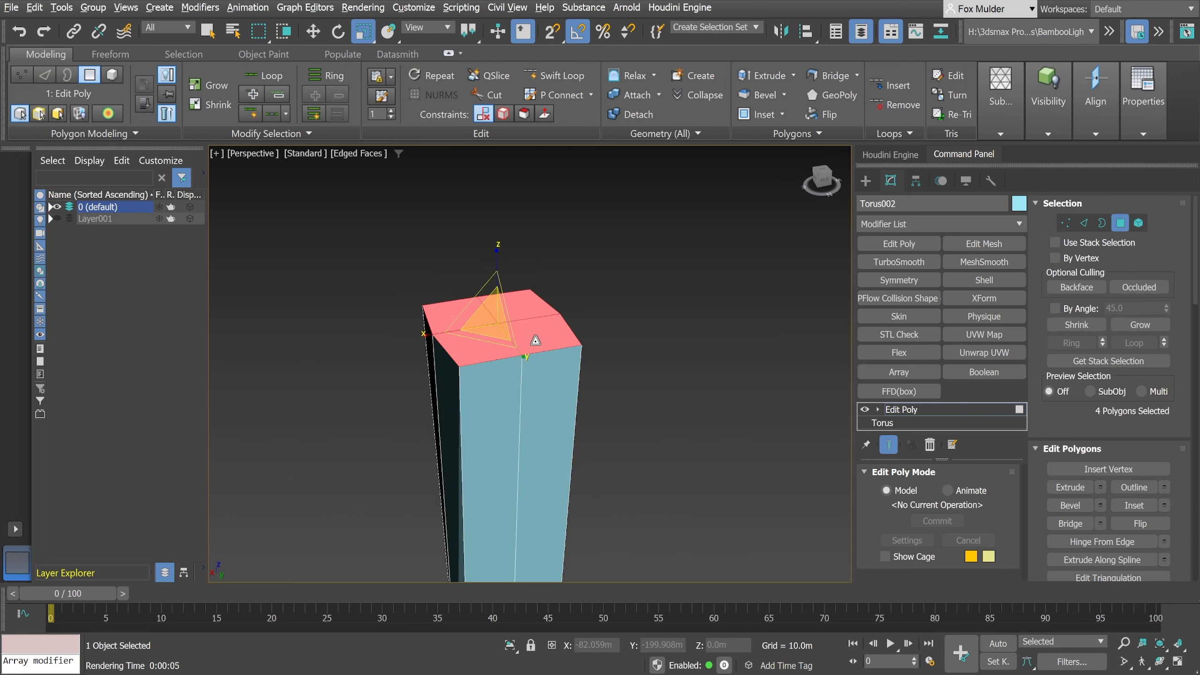
key("w")
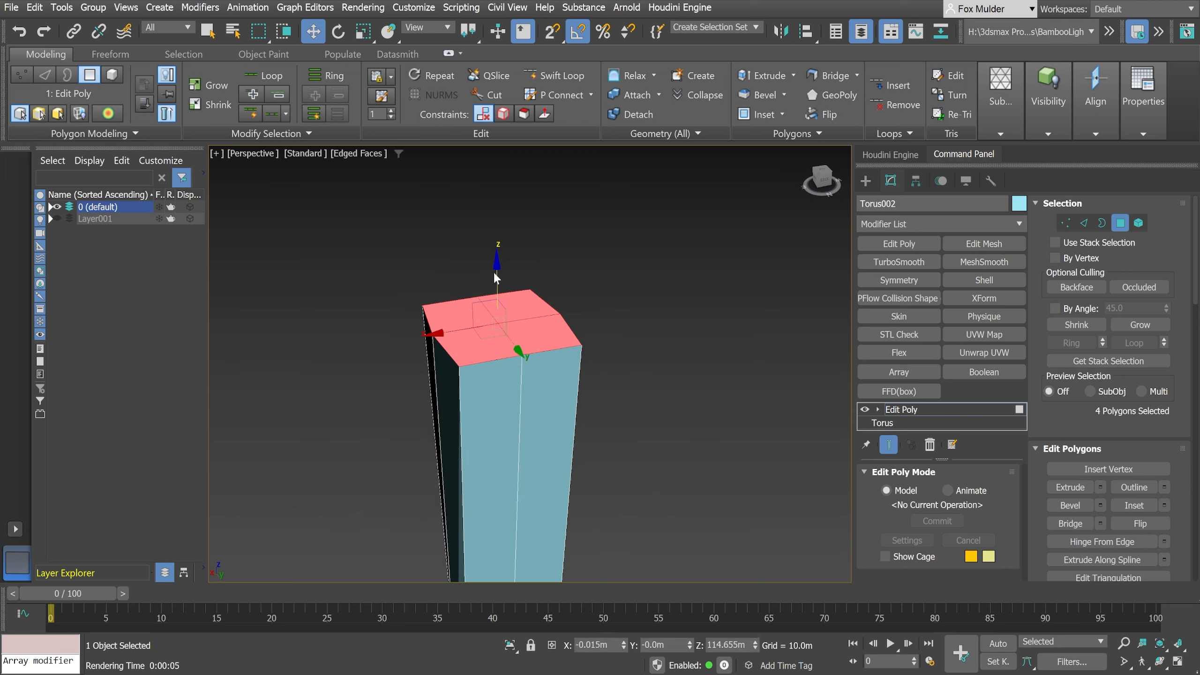
left_click_drag(496, 268, 525, 520)
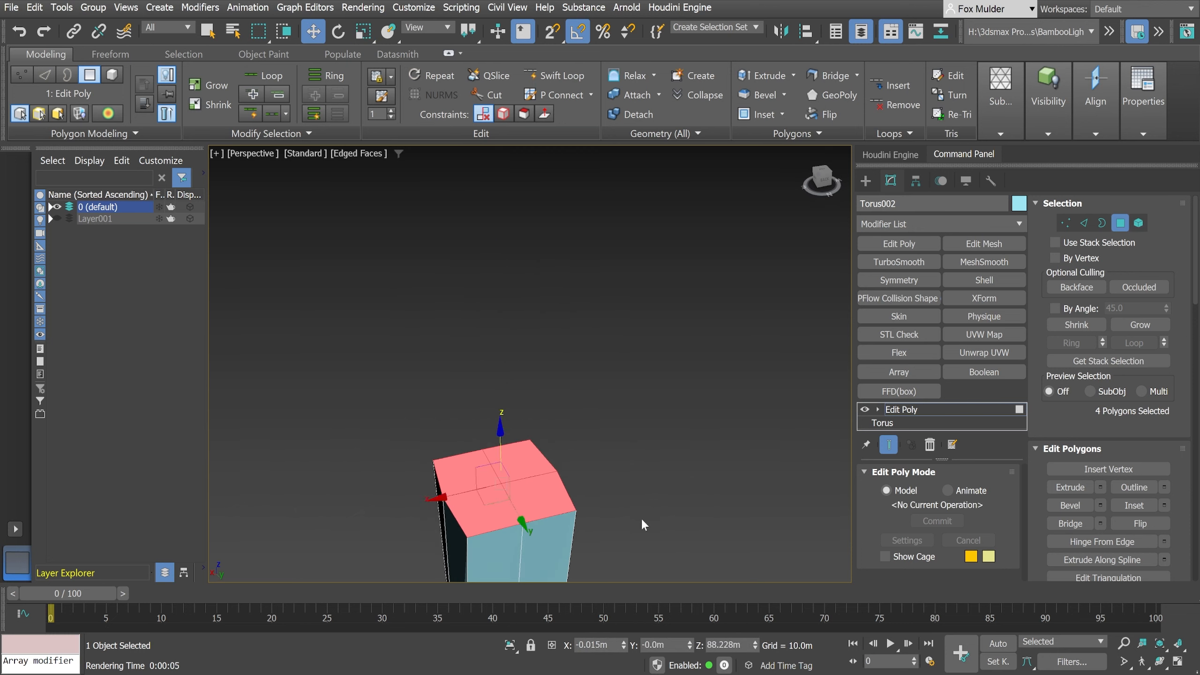
scroll(605, 411, "down", 3)
scroll(595, 378, "up", 5)
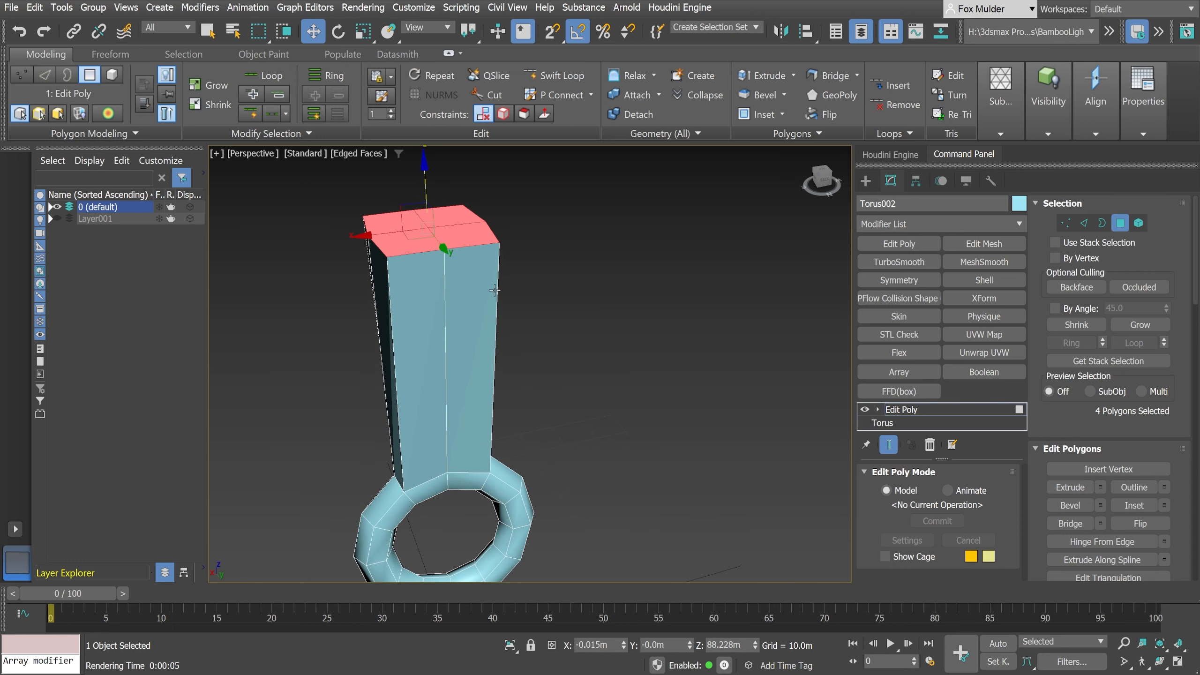
left_click_drag(427, 179, 441, 348)
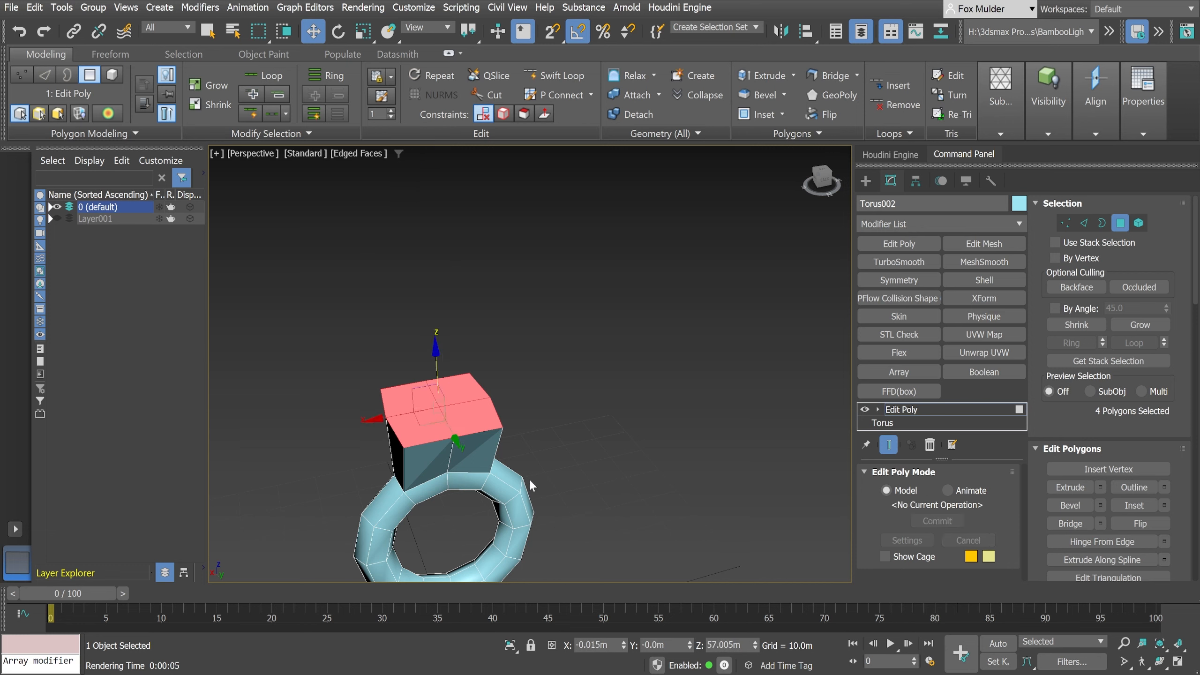
- Select the four corner vertices of the block's top and scale them inward uniformly for a rounder outline
middle_click_drag(506, 502, 525, 472, "alt")
scroll(515, 459, "up", 6)
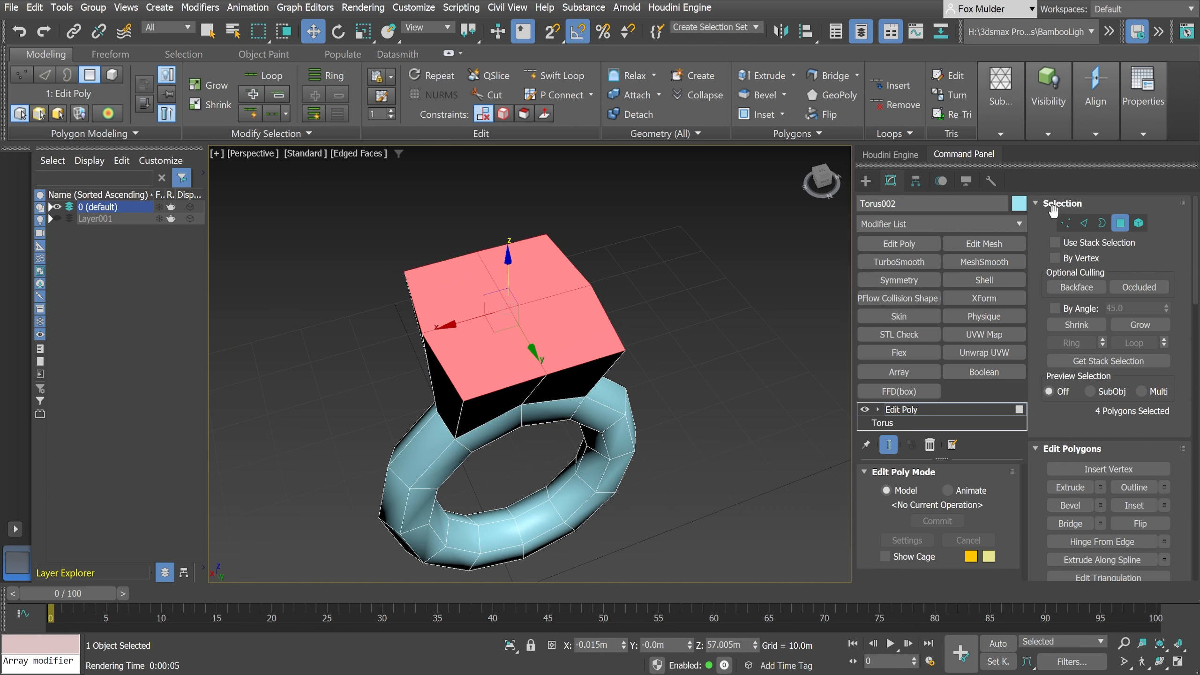
left_click(1067, 225)
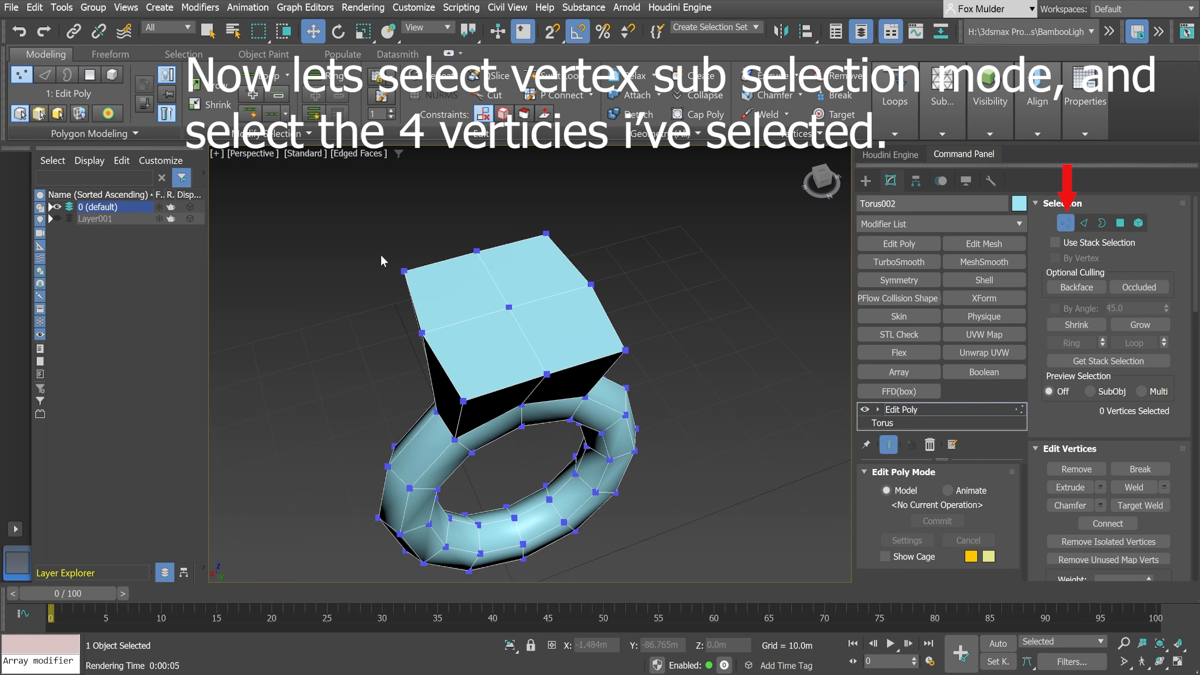
left_click(404, 272)
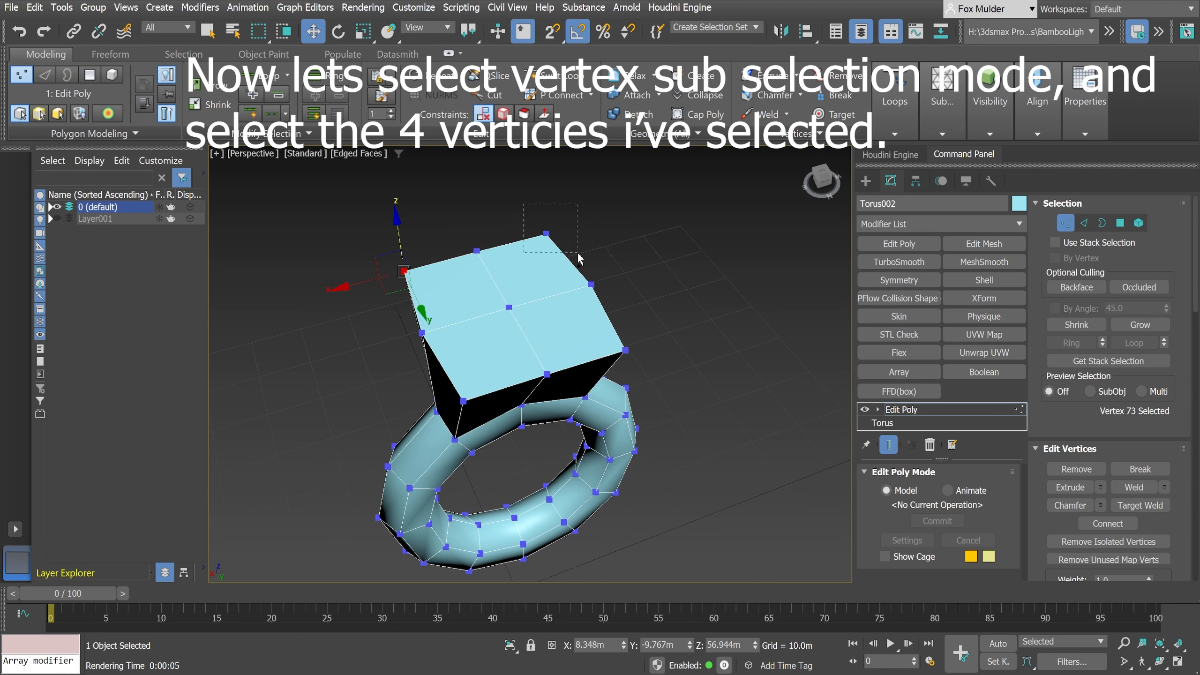
left_click(547, 233, "ctrl")
left_click_drag(619, 340, 619, 341, "ctrl")
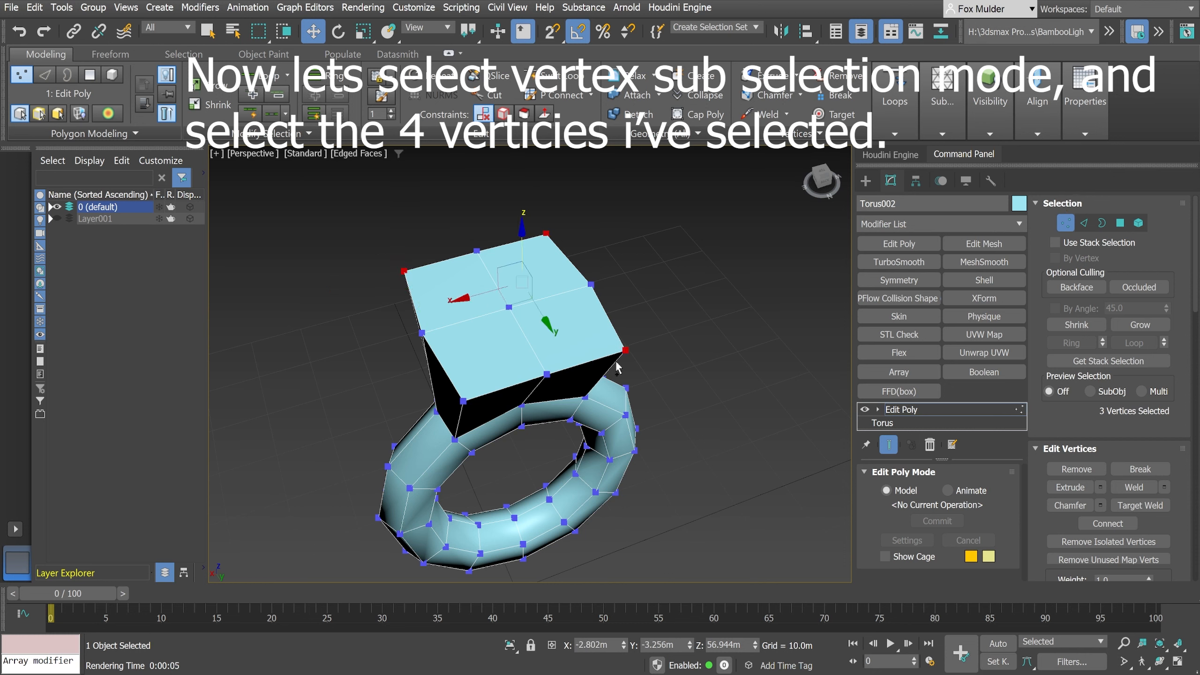
left_click(463, 400, "ctrl")
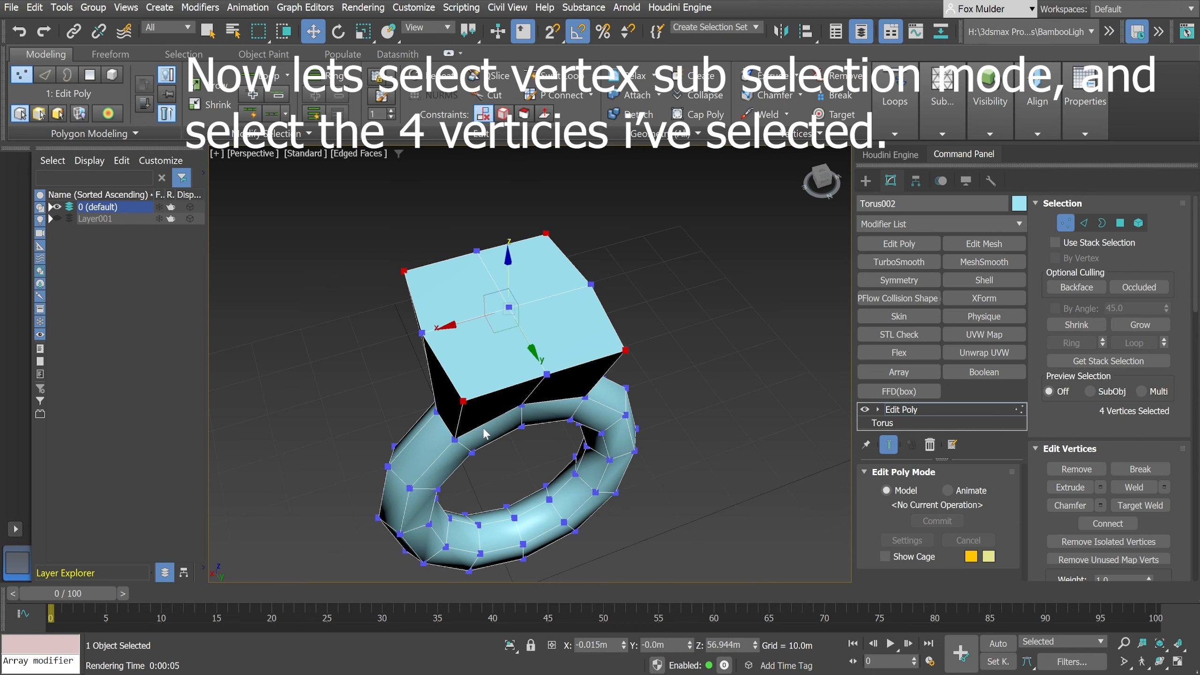
left_click(363, 31)
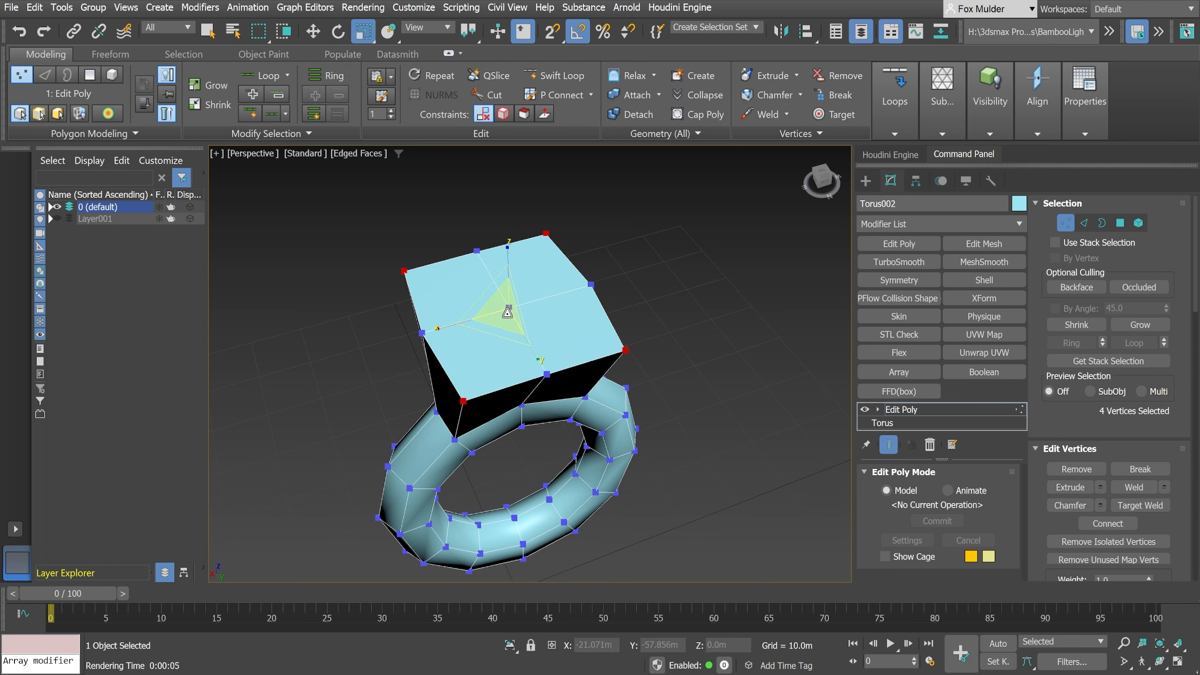
left_click_drag(505, 311, 507, 325)
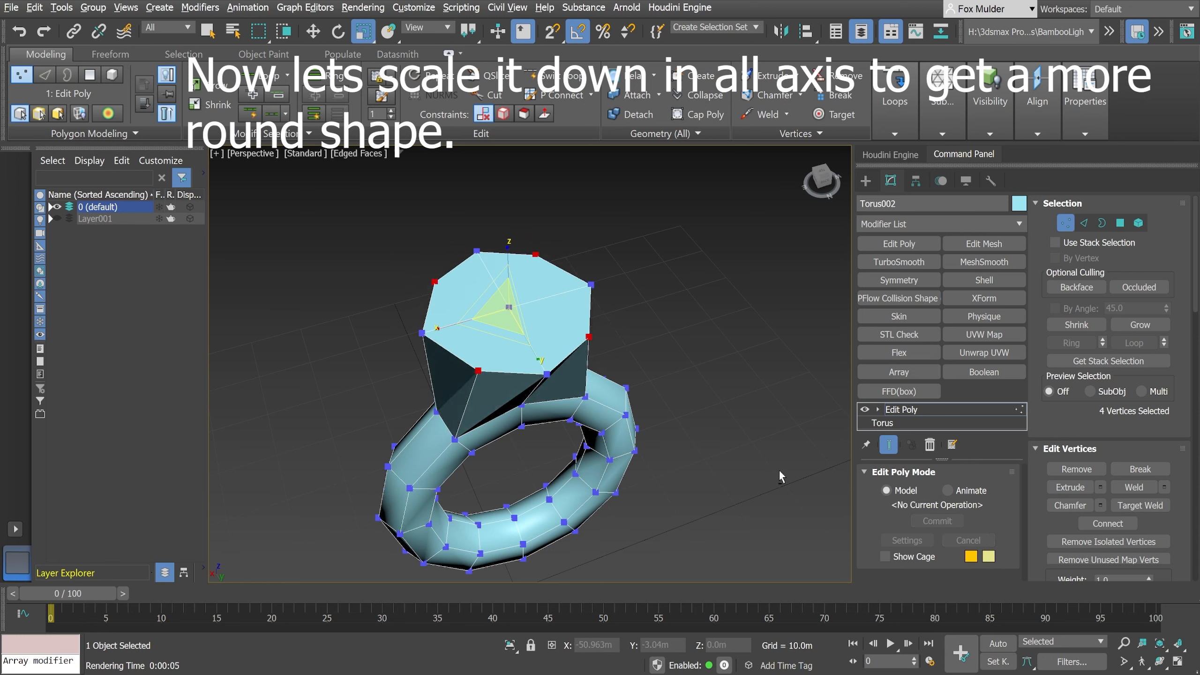
- Select two opposite vertices on the block's top and scale them slightly inward to even out the round outline
middle_click_drag(780, 471, 643, 454, "alt")
left_click(600, 313)
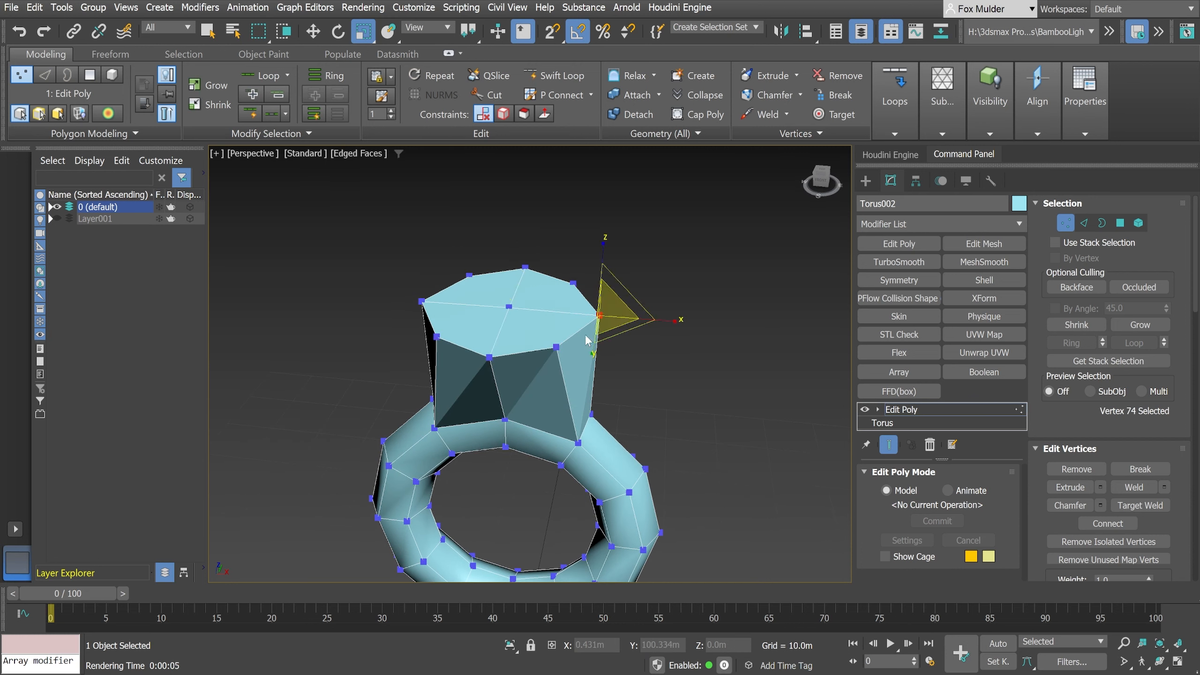
left_click(420, 302, "ctrl")
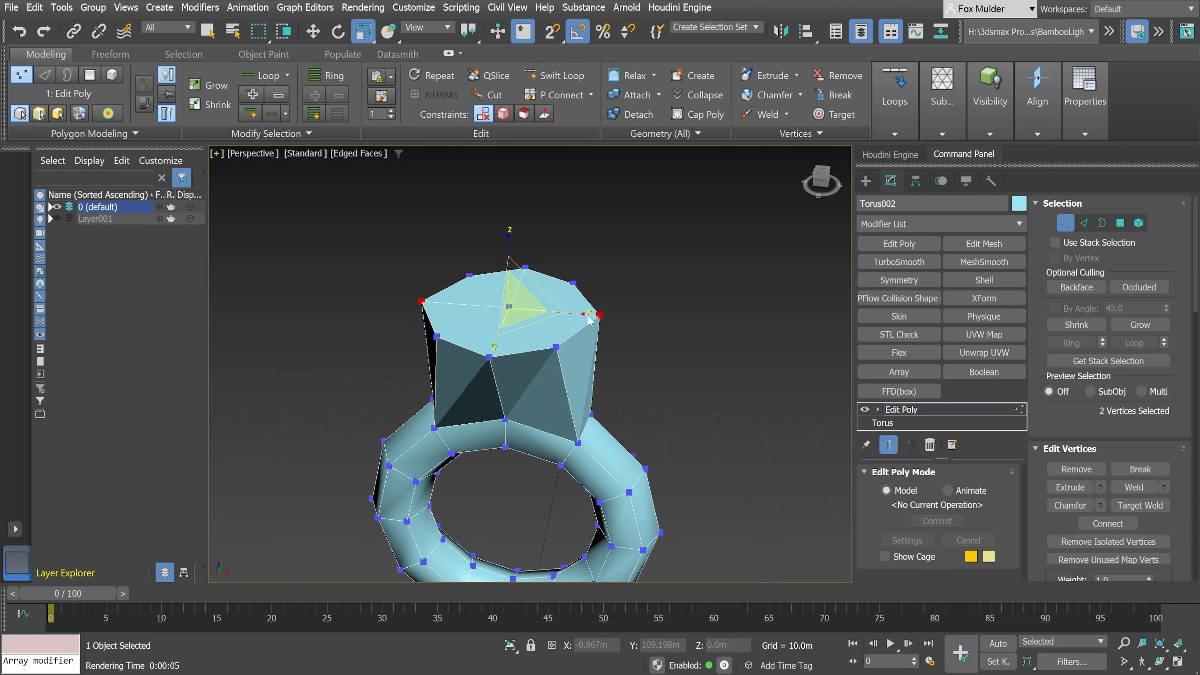
middle_click_drag(605, 364, 601, 390, "alt")
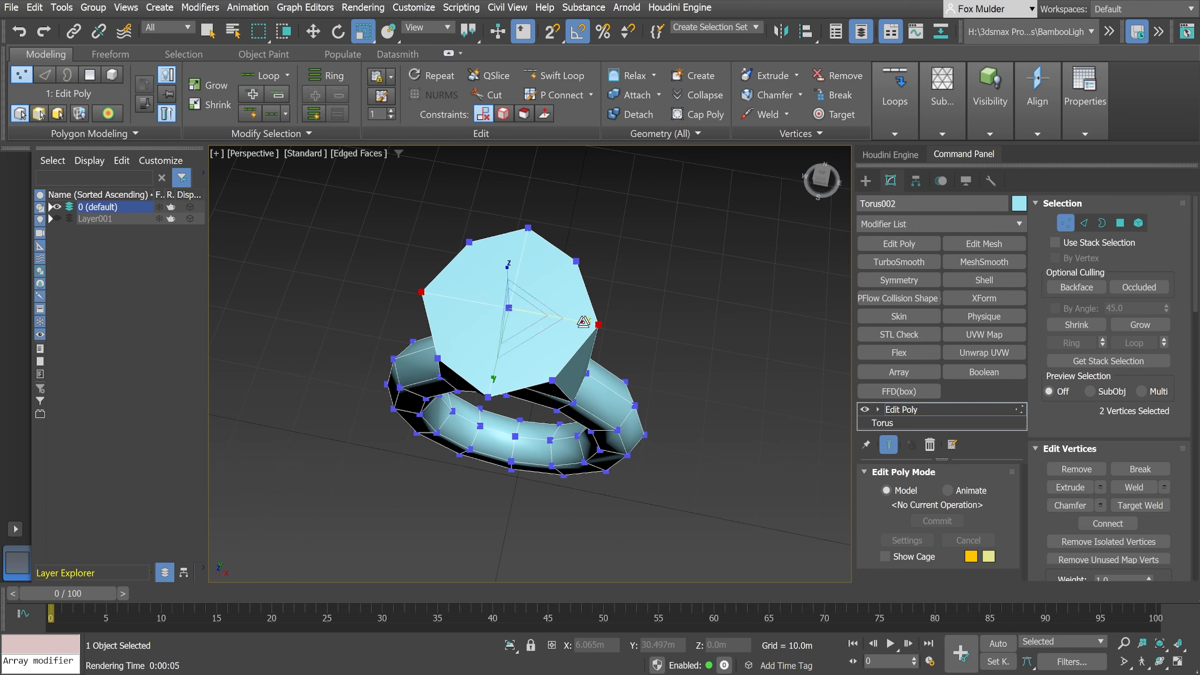
left_click_drag(583, 322, 582, 325)
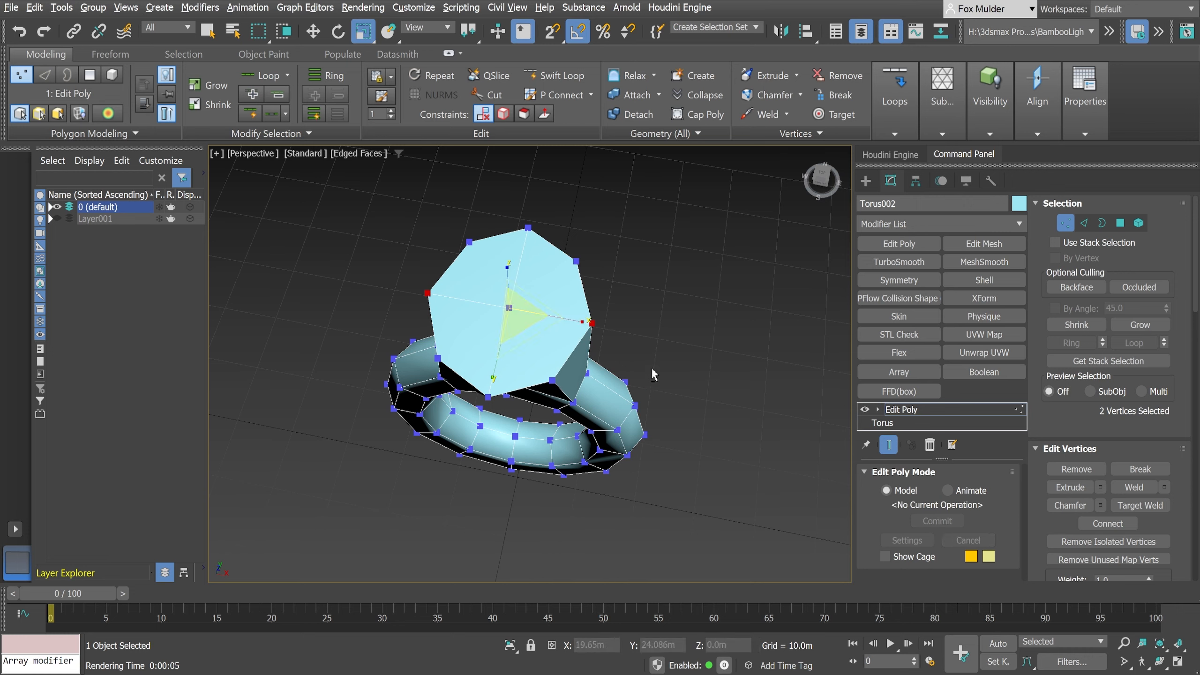
- Select the two opposite middle vertices where the block meets the ring and scale them to reshape the block's base
middle_click_drag(650, 368, 620, 358, "alt")
scroll(633, 342, "up", 5)
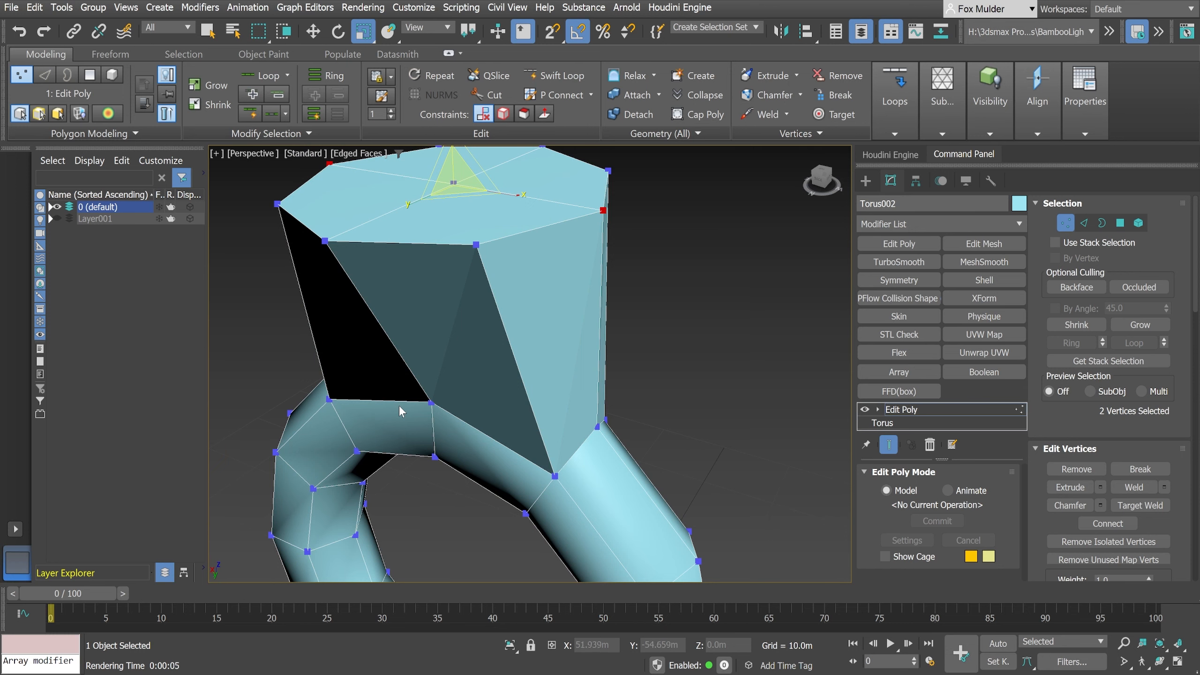
left_click(431, 403)
middle_click_drag(602, 422, 616, 416, "alt")
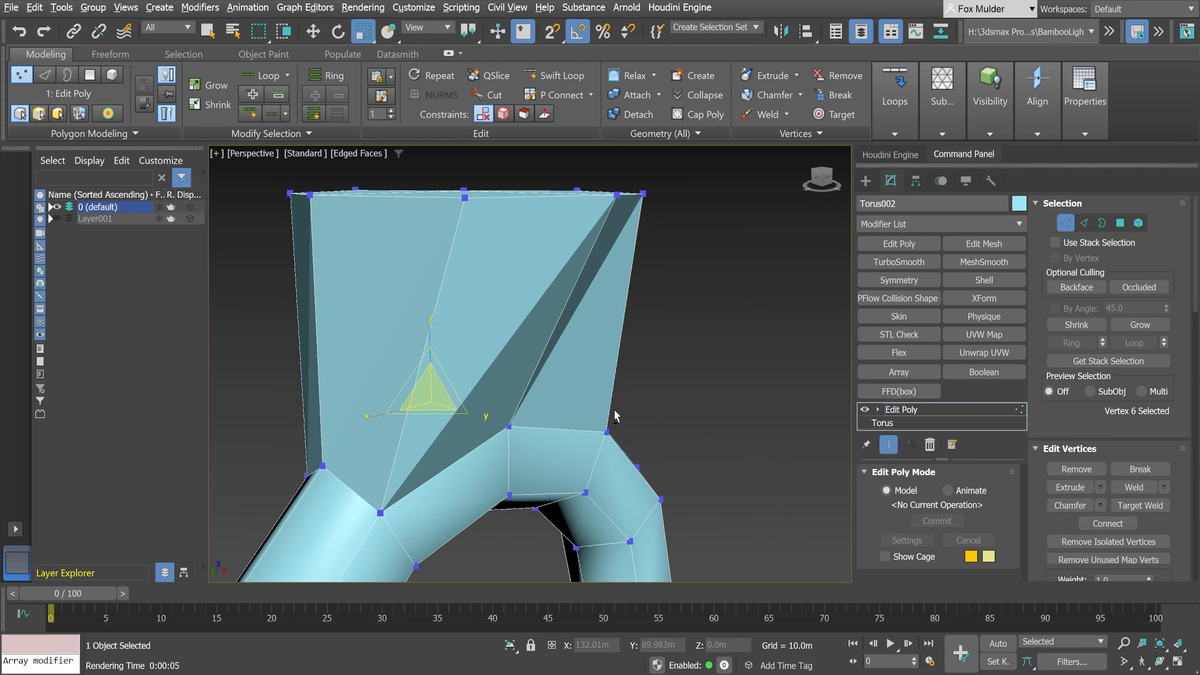
left_click(513, 425, "ctrl")
middle_click_drag(545, 452, 564, 462, "alt")
left_click_drag(545, 446, 535, 443)
middle_click_drag(536, 443, 491, 469, "alt")
middle_click_drag(576, 448, 560, 428, "alt")
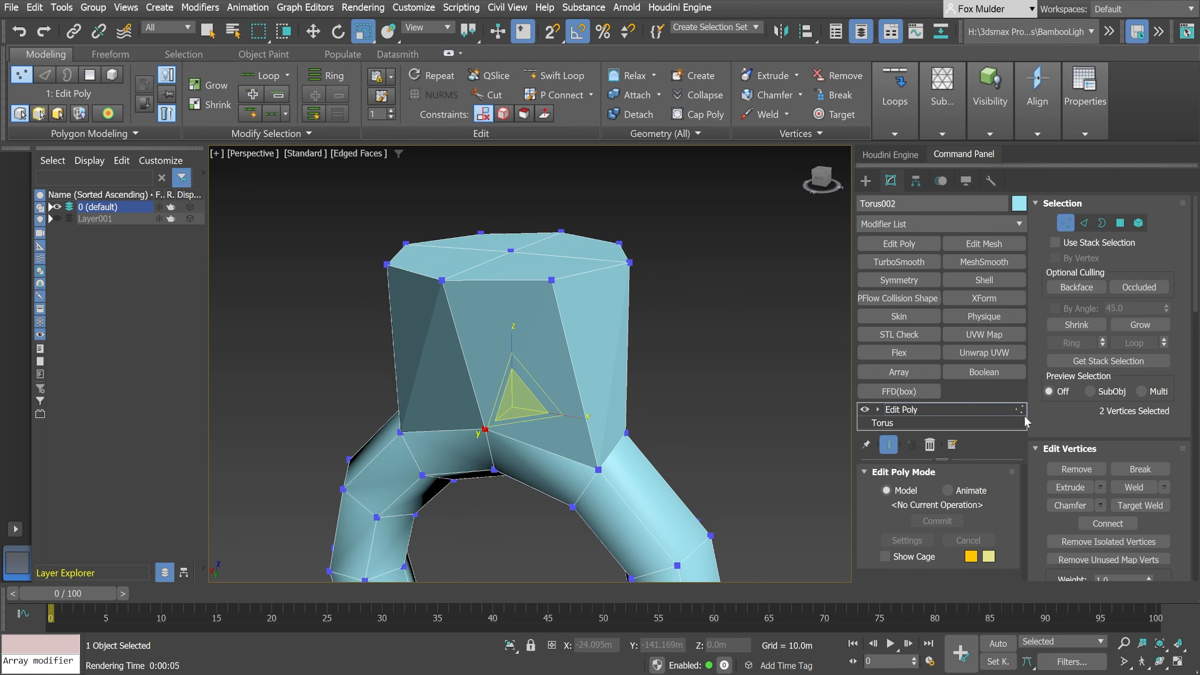
- Select the block's top polygons and inset them slightly with a uniform scale, leaving a thin rim
left_click(1120, 224)
middle_click_drag(525, 300, 641, 366)
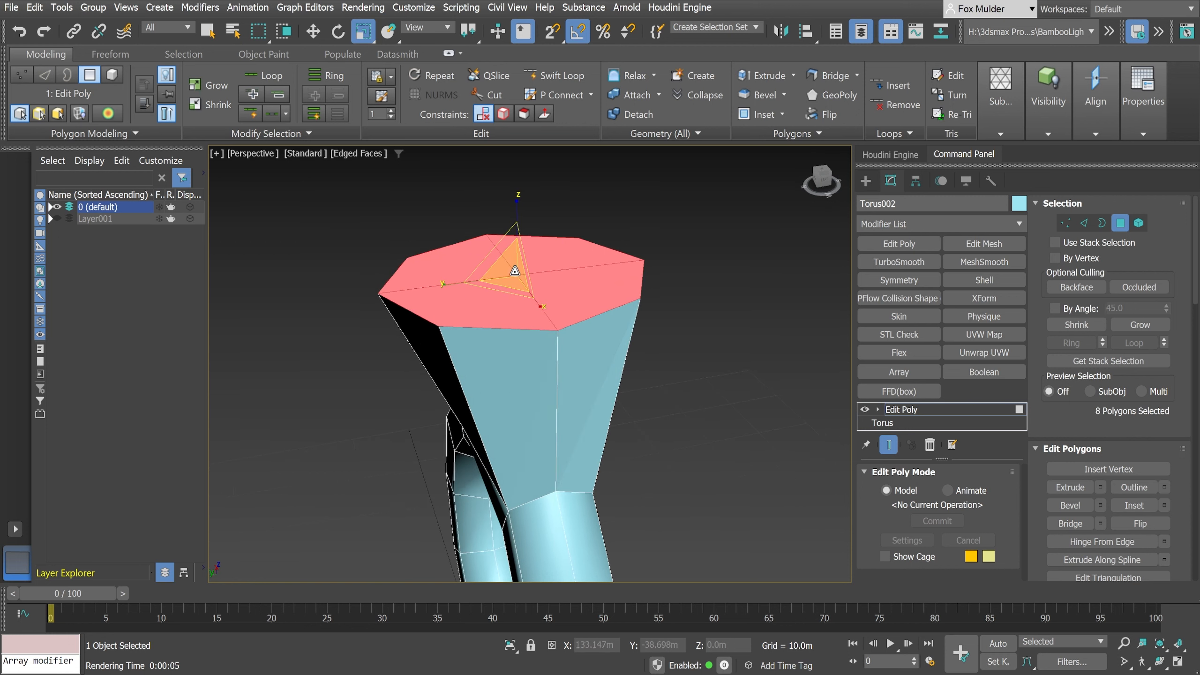
left_click_drag(514, 271, 517, 272)
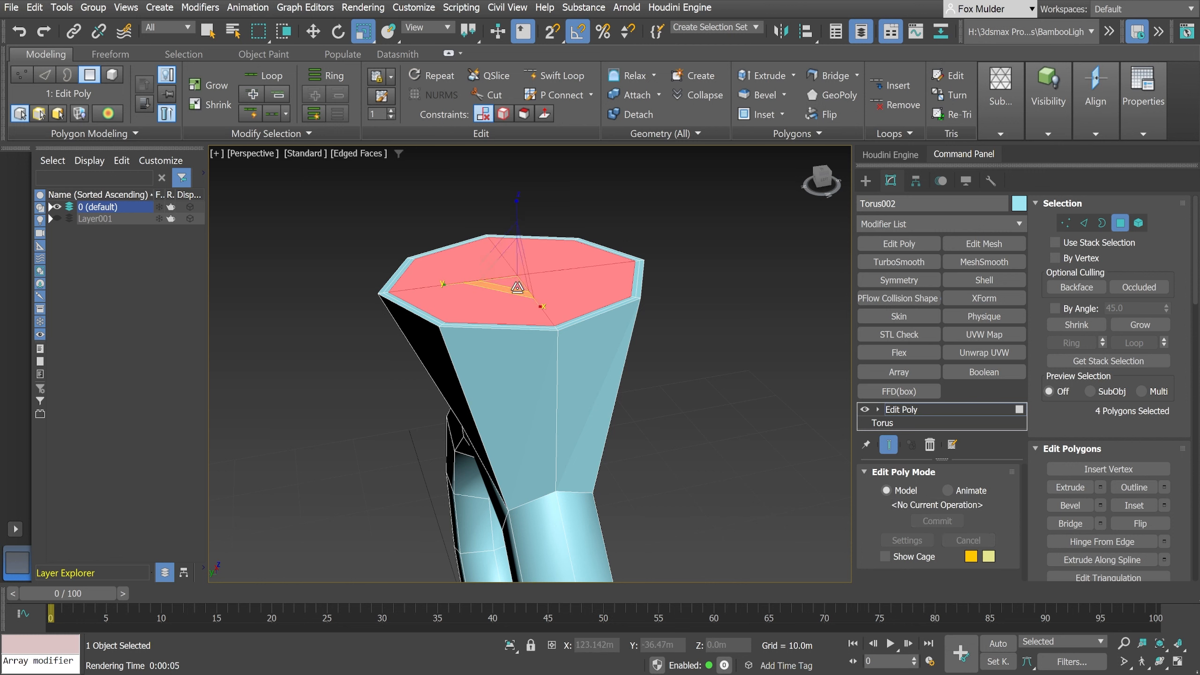
- Lower the inset top polygons along Z to about 56.36 m to recess them inside the rim
left_click(310, 33)
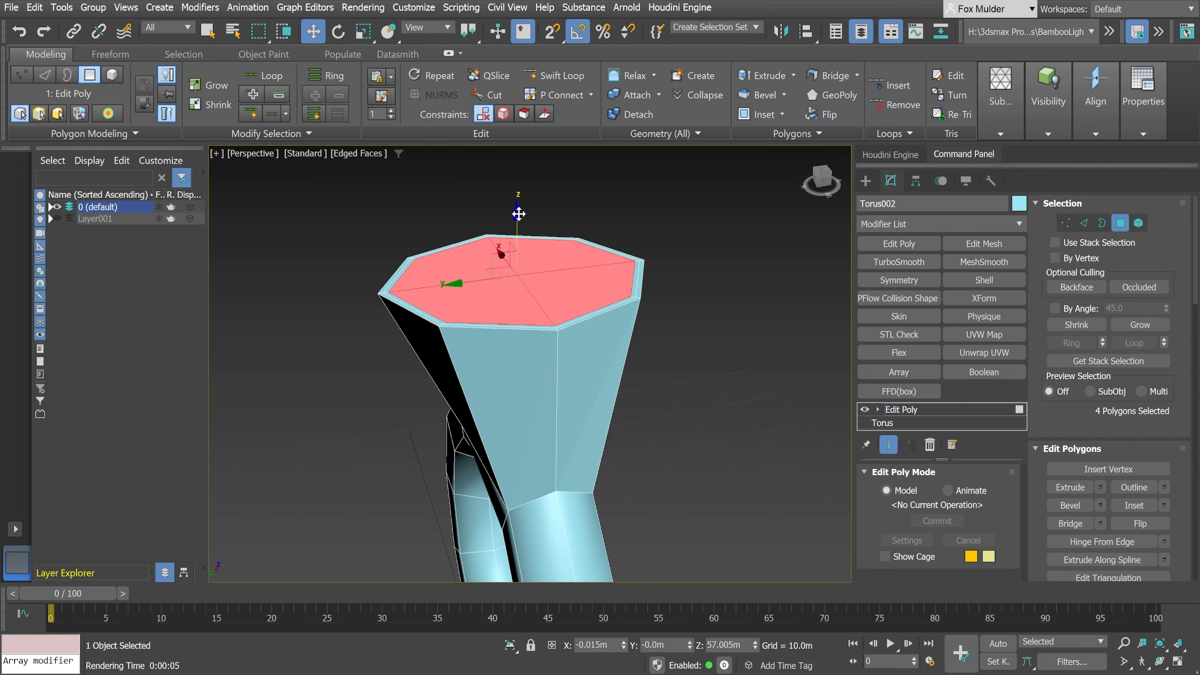
left_click_drag(519, 214, 519, 222)
mouse_move(528, 278)
middle_mouse_down("alt")
mouse_move(540, 290)
mouse_move(535, 269)
middle_mouse_up("alt")
scroll(532, 275, "up", 4)
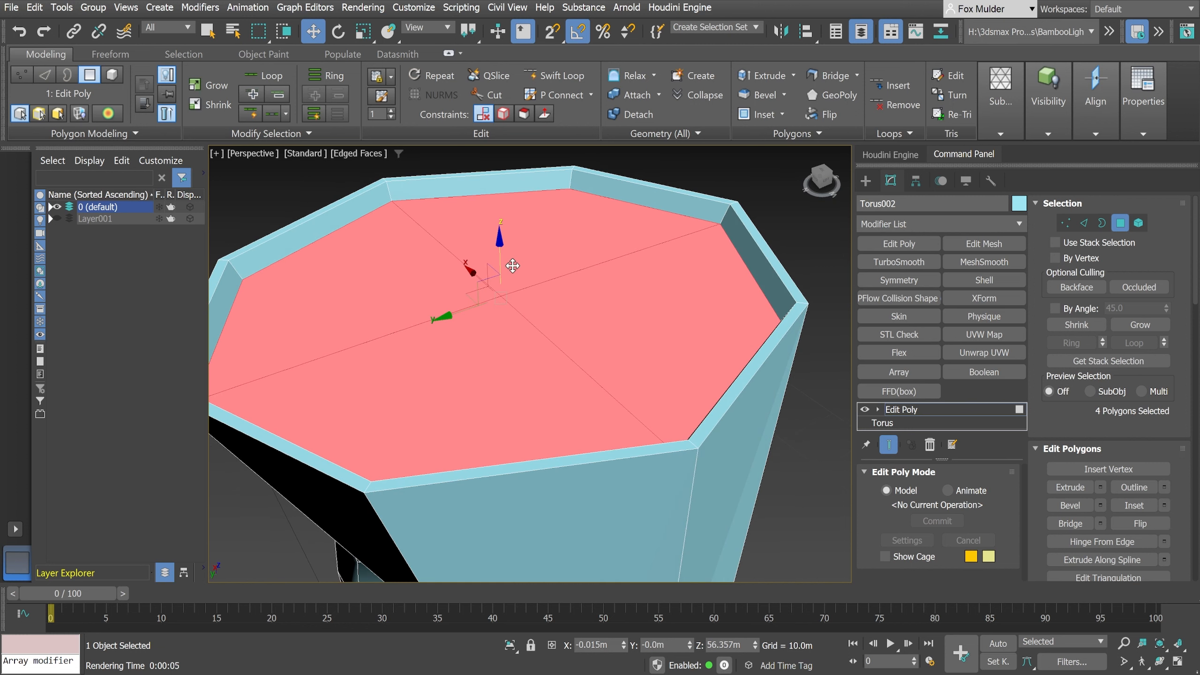
- Inset the recessed polygons slightly again and lower them along Z to about 55.42 m
left_click(362, 31)
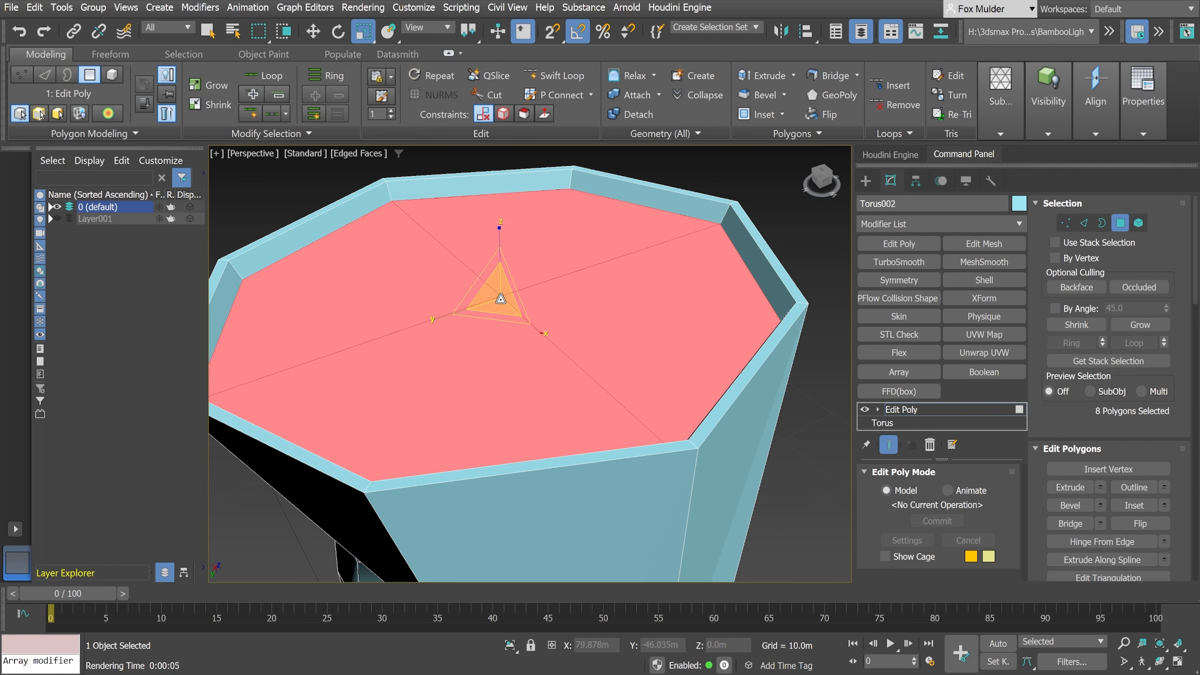
left_click_drag(502, 300, 502, 299)
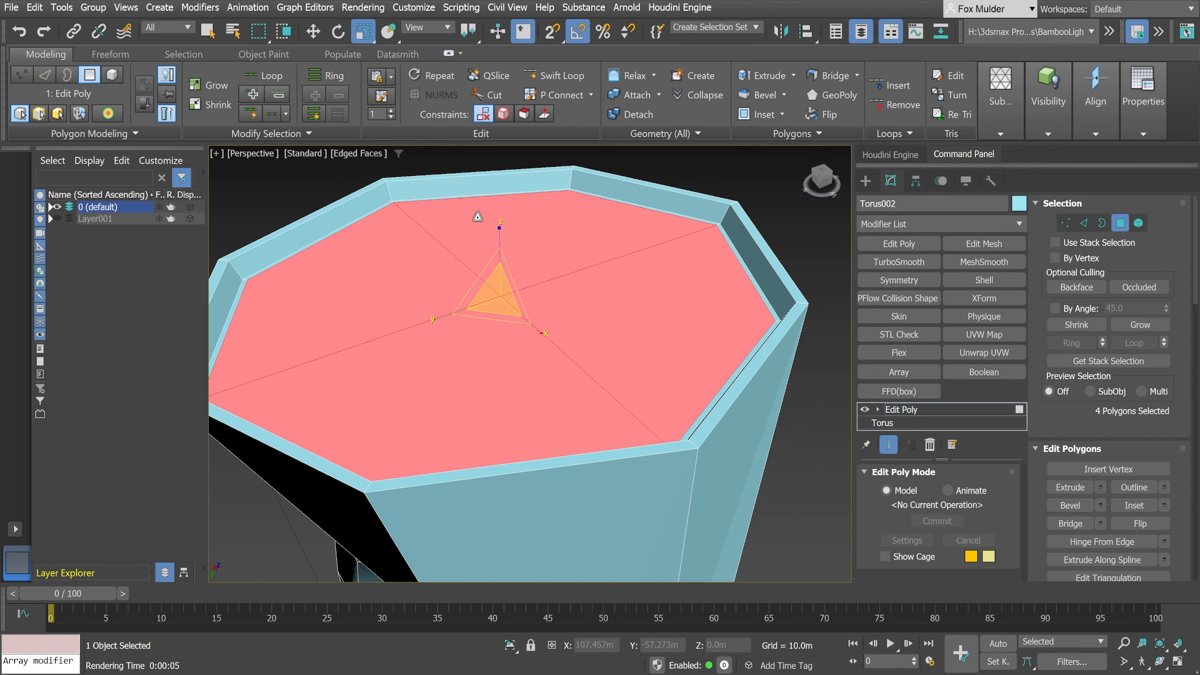
left_click(314, 31)
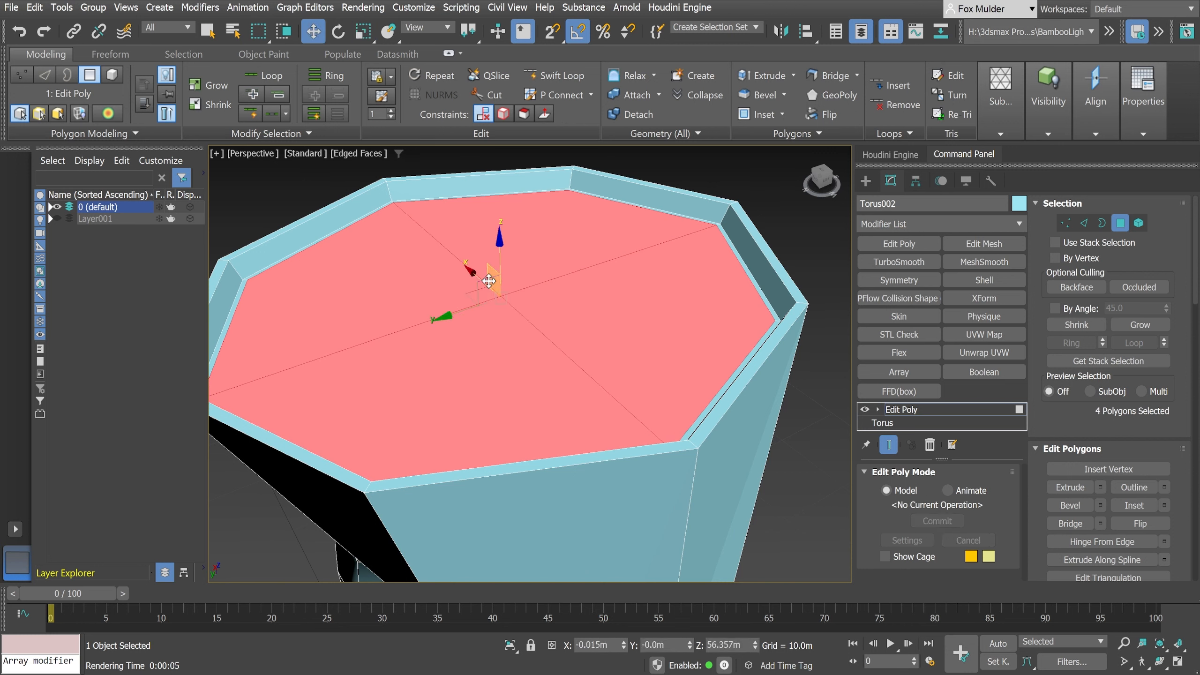
left_click_drag(498, 243, 492, 272)
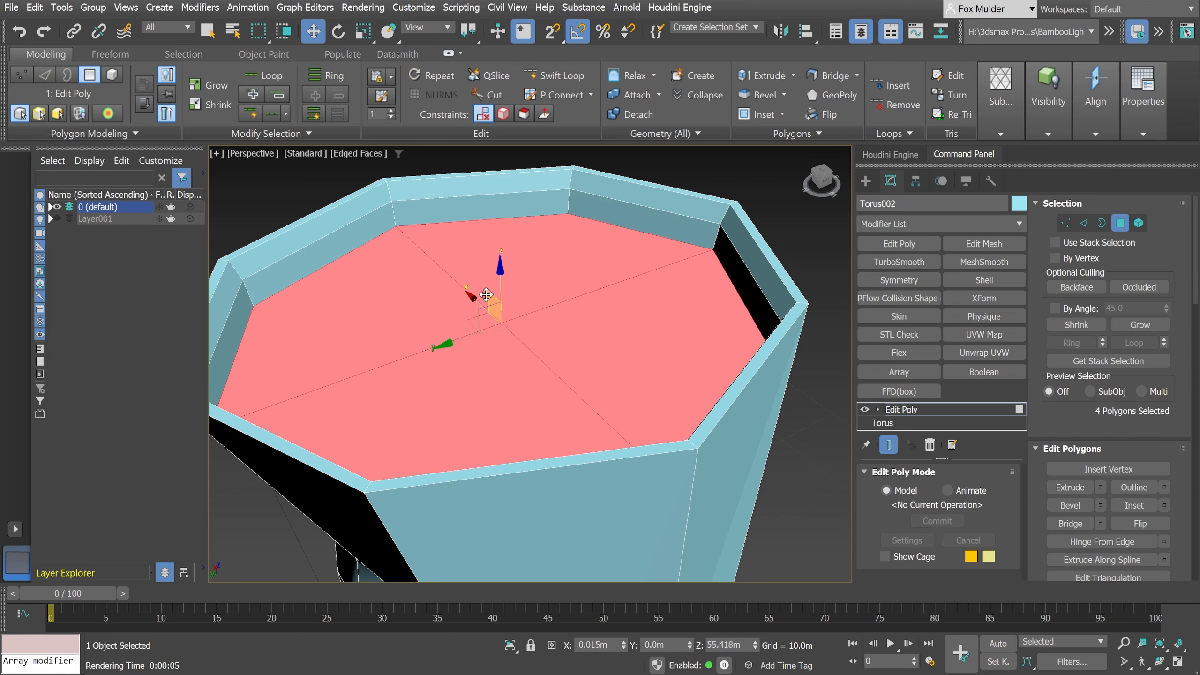
- Inset the recessed polygons once more and extrude them upward past the rim to about Z 58.02 m
left_click(363, 31)
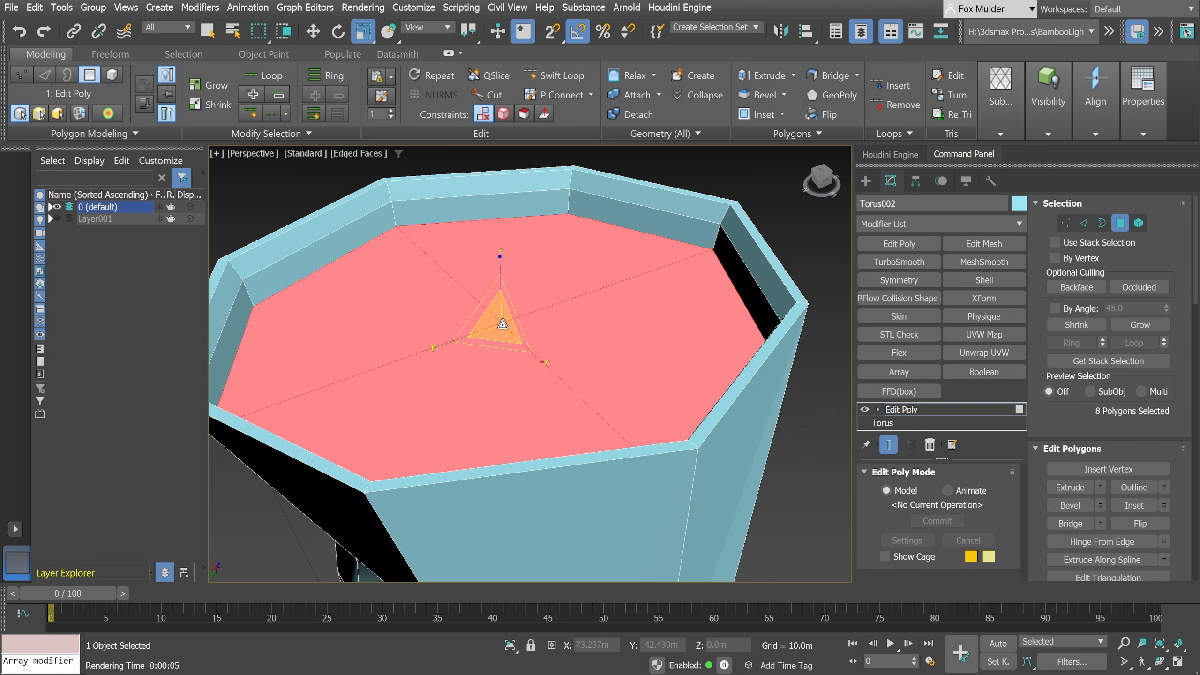
left_click_drag(503, 324, 501, 325)
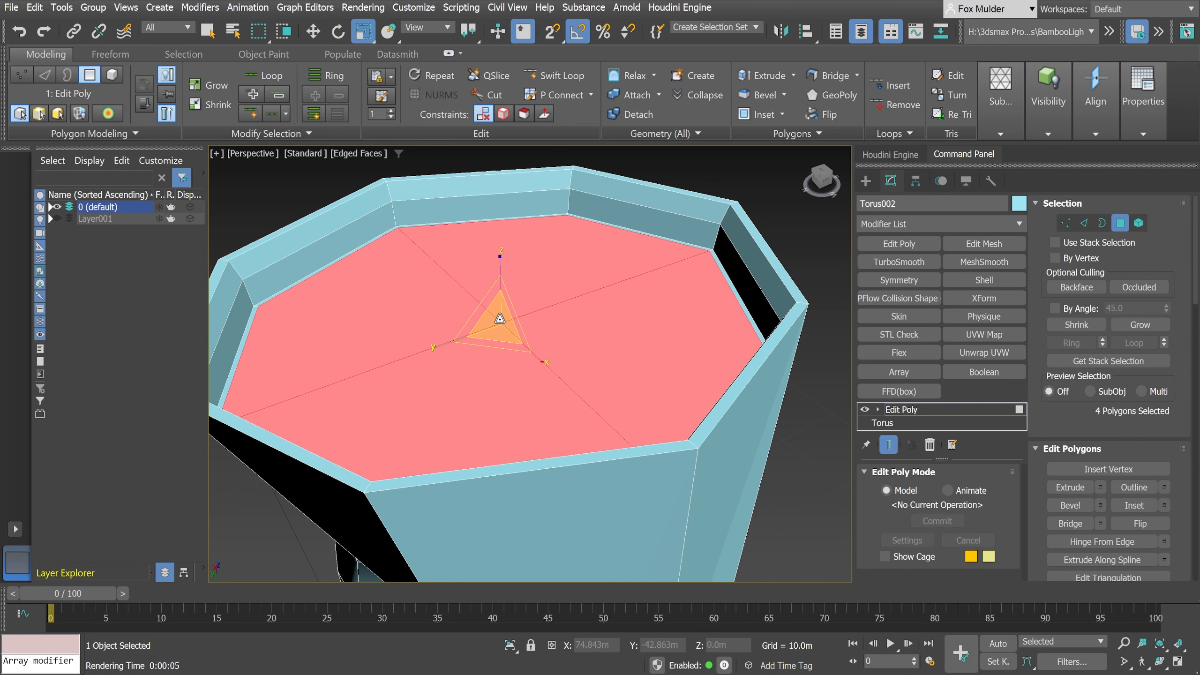
left_click(313, 32)
scroll(449, 294, "down", 5)
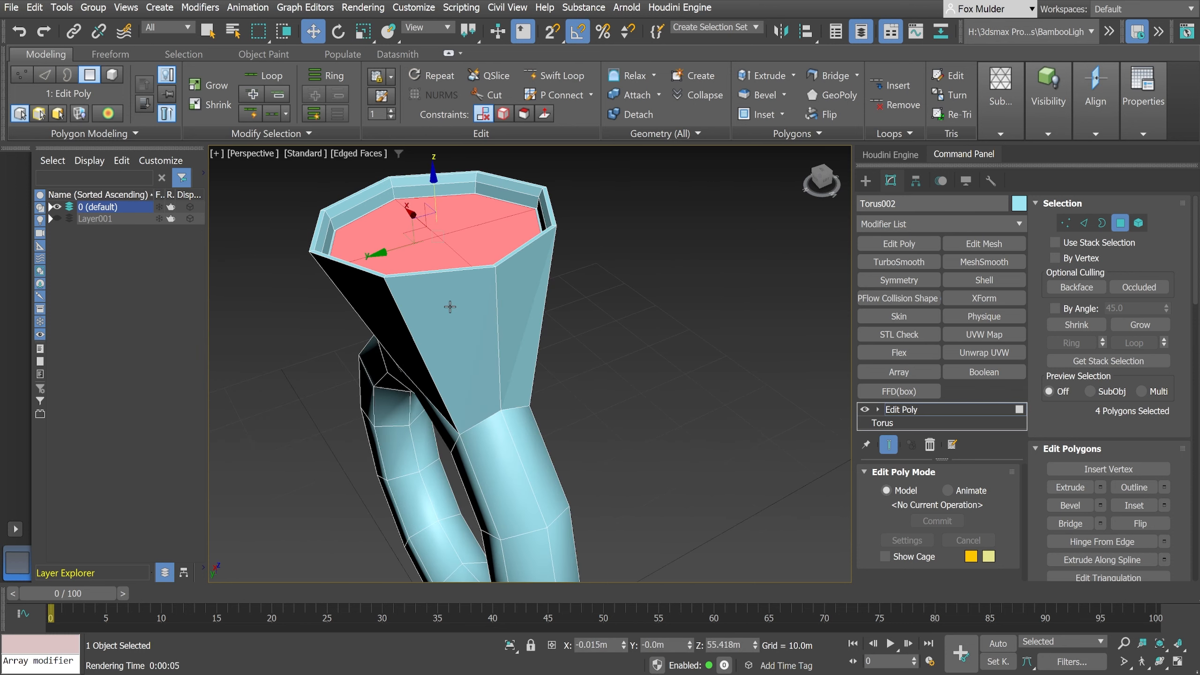
scroll(452, 298, "down", 3)
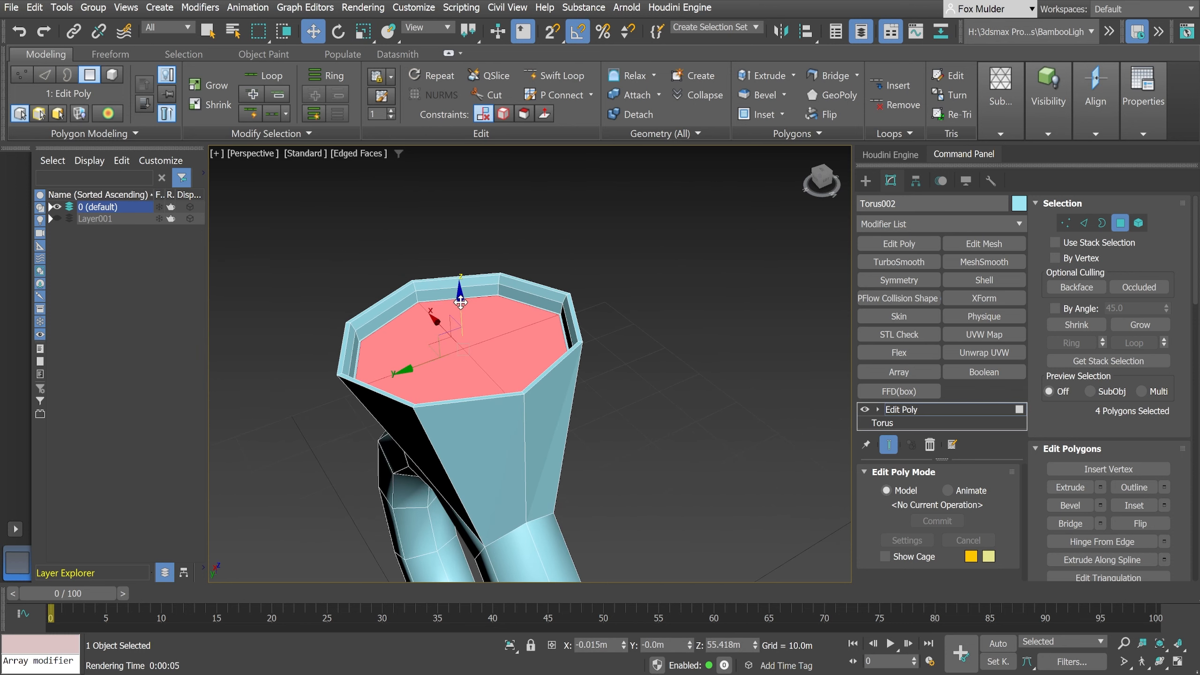
left_click_drag(461, 302, 461, 271)
scroll(517, 345, "down", 3)
middle_click_drag(516, 345, 545, 372, "alt")
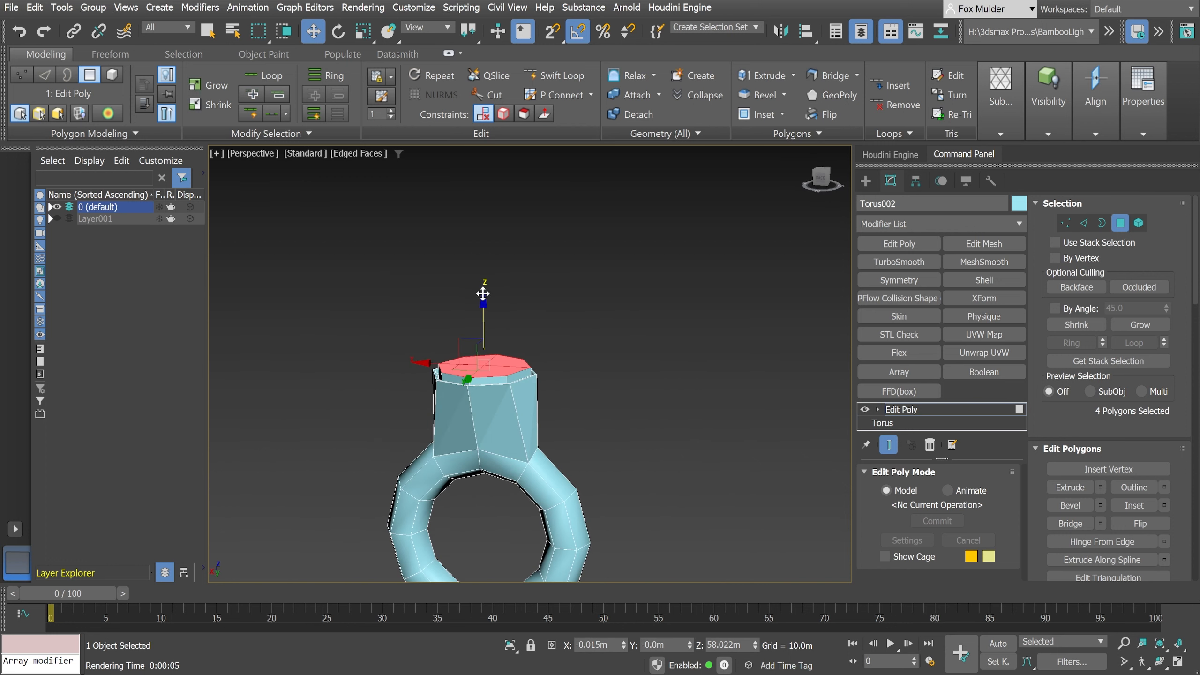
- Extrude the top polygons up in three segments to about Z 84.69 m, 115.56 m and 161.47 m, forming a long shaft
left_click_drag(483, 299, 474, 126)
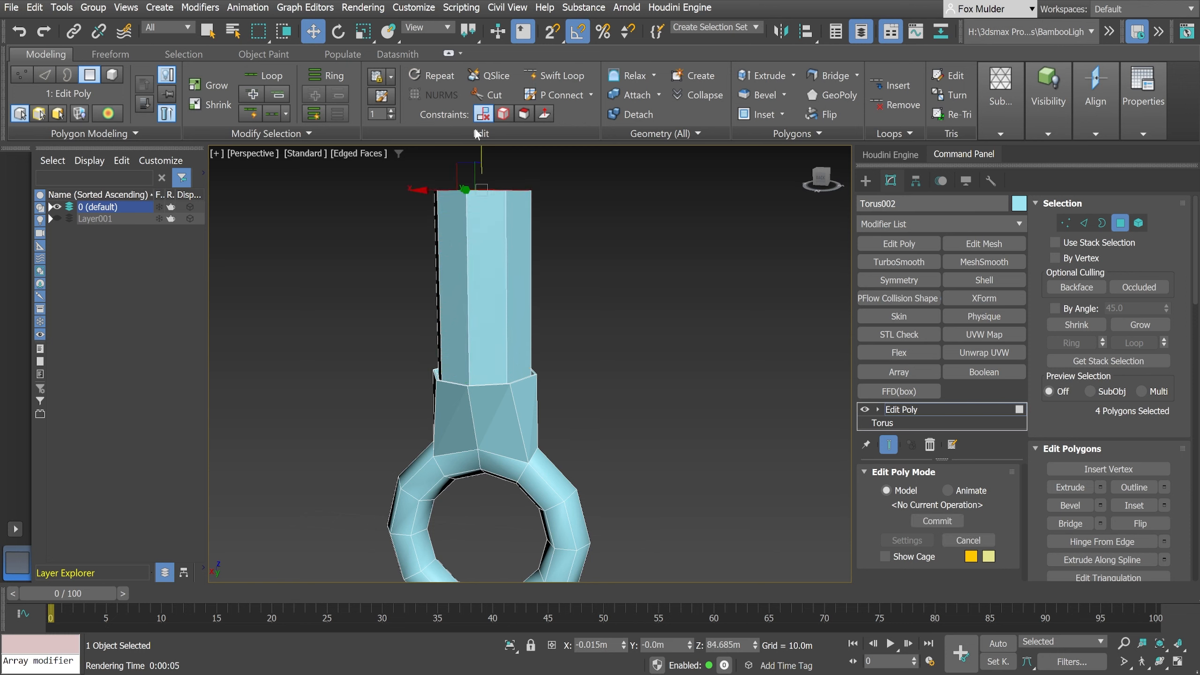
scroll(635, 379, "down", 3)
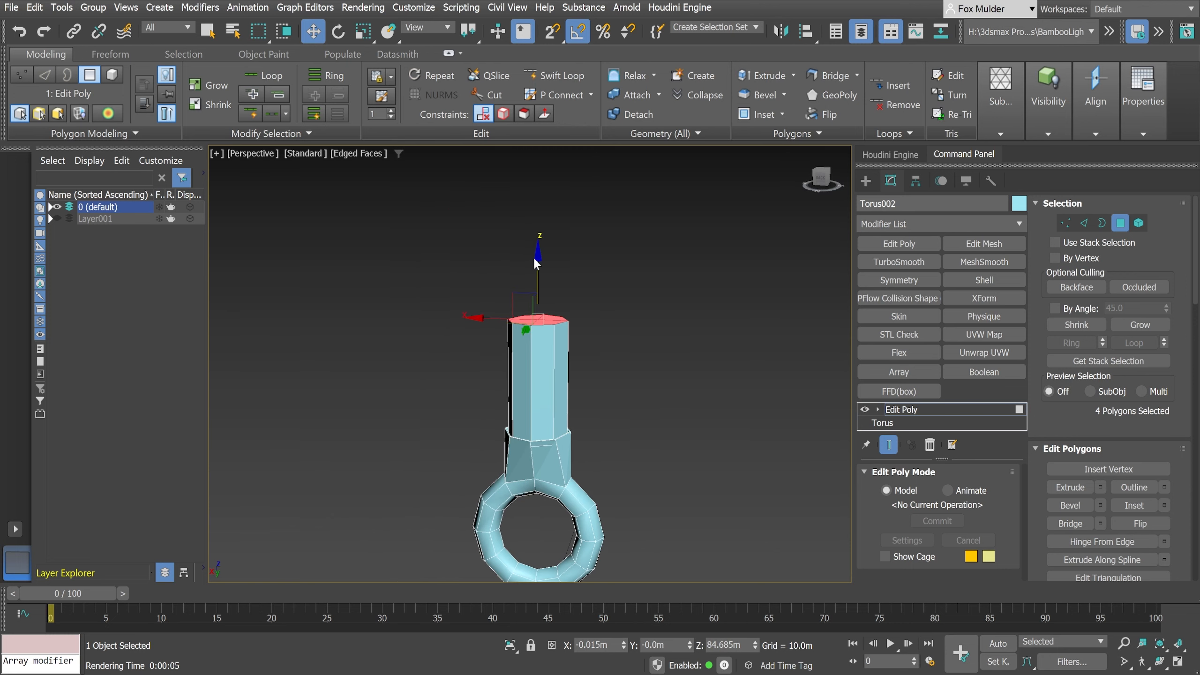
left_click_drag(539, 259, 530, 129)
middle_click_drag(677, 337, 643, 380)
scroll(607, 310, "down", 3)
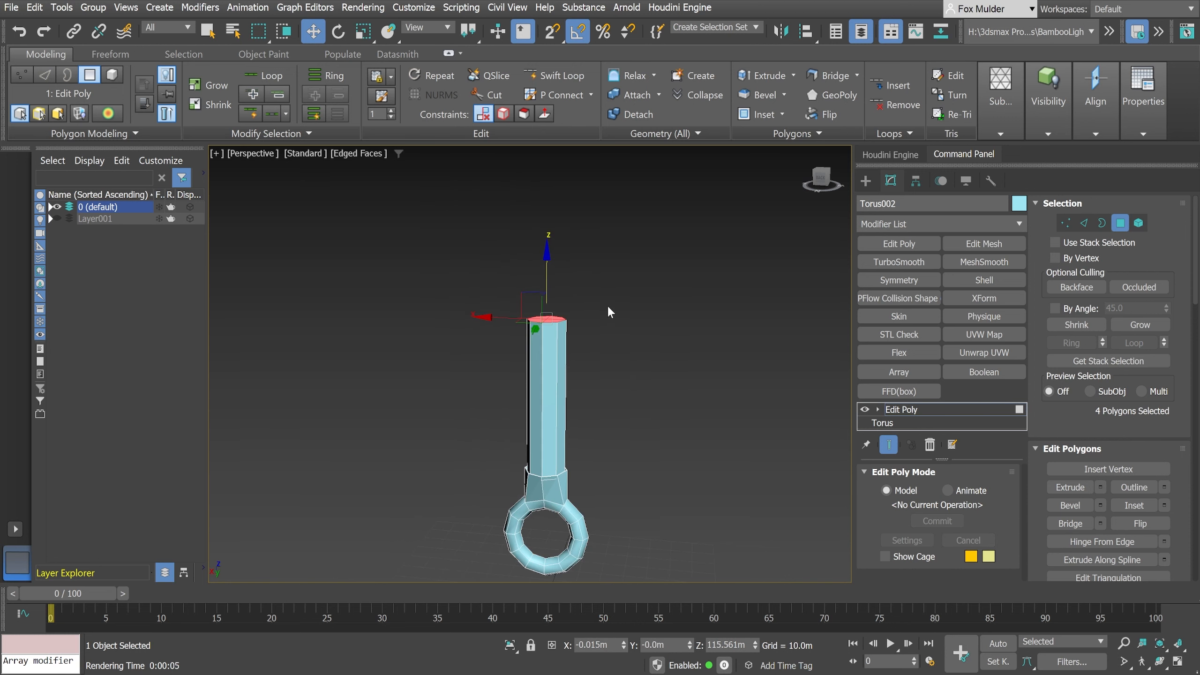
left_click_drag(546, 256, 539, 126)
middle_click_drag(758, 525, 732, 524, "alt")
middle_click_drag(613, 369, 631, 471)
- Inset the shaft's end polygons into a thin outer rim and a small central octagon, and clear the selection
scroll(611, 320, "up", 5)
scroll(612, 323, "up", 4)
middle_click_drag(610, 340, 687, 363)
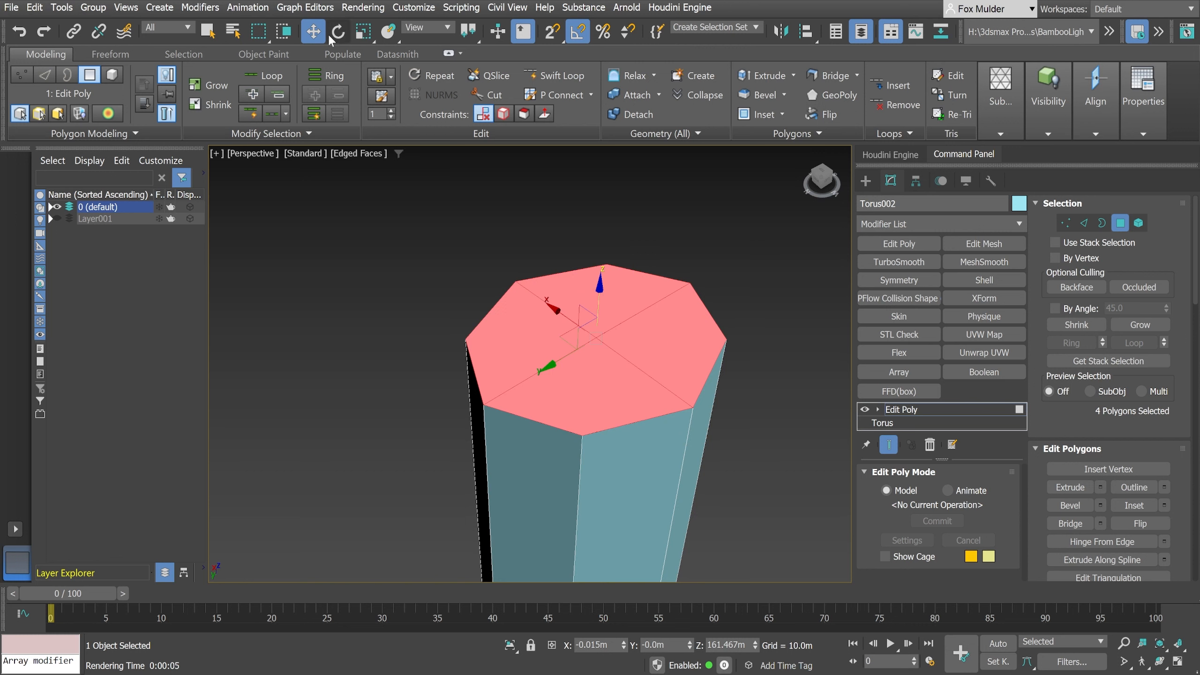
left_click(363, 32)
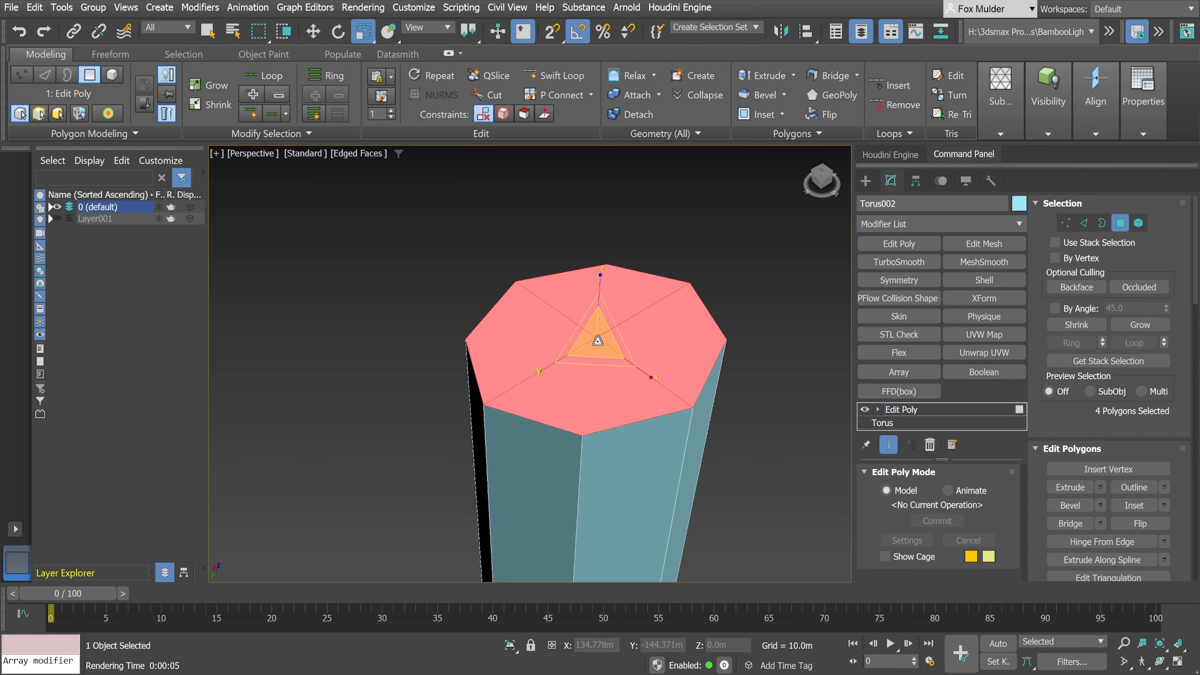
left_click_drag(599, 339, 607, 417)
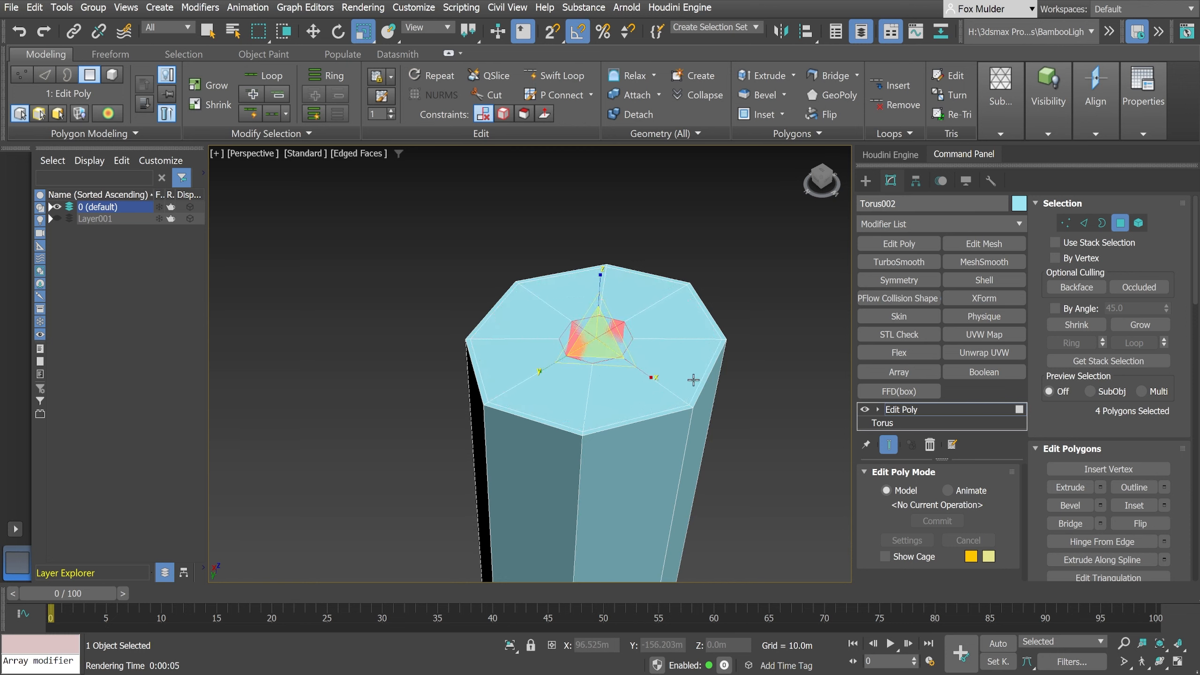
middle_click_drag(763, 370, 764, 347, "alt")
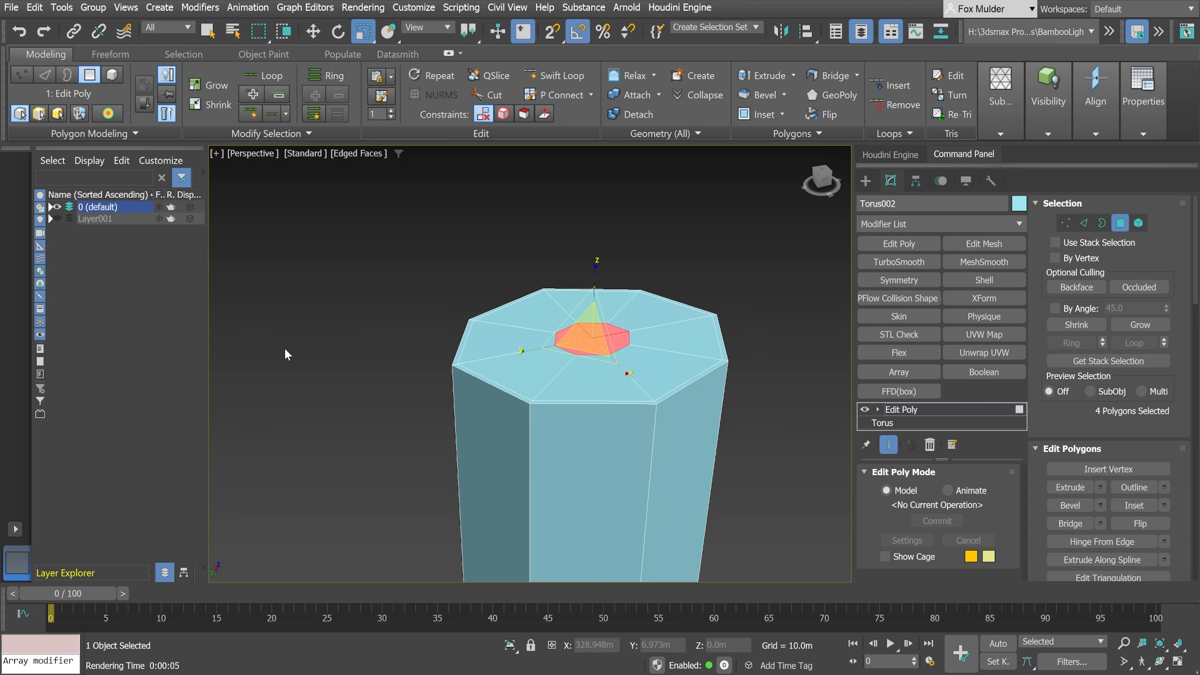
left_click(361, 372)
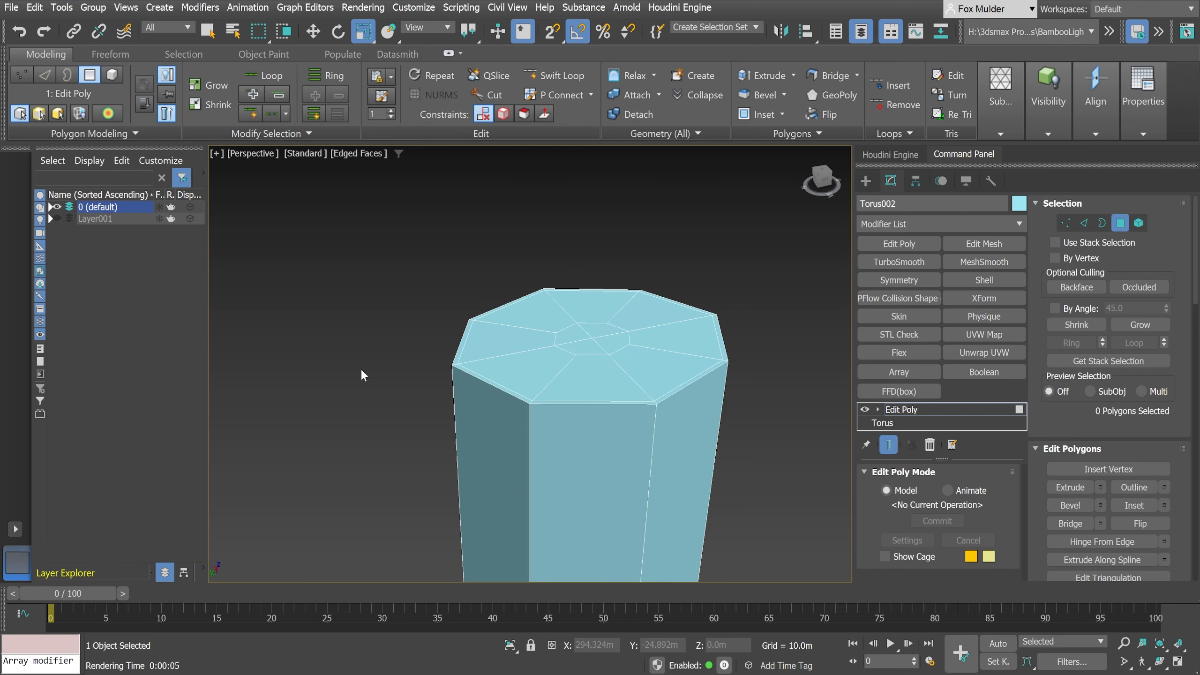
- Apply a TurboSmooth modifier with 3 iterations to the model and switch to plain object selection
middle_click_drag(400, 385, 408, 362, "alt")
scroll(407, 360, "down", 5)
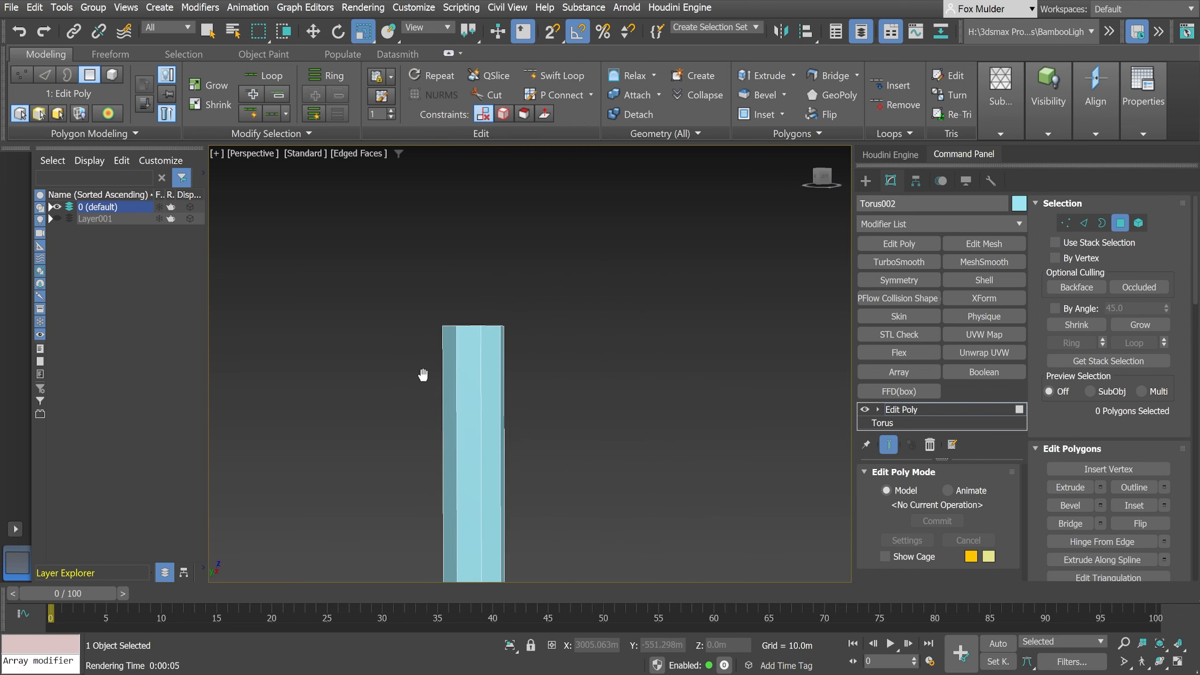
middle_click_drag(447, 317, 539, 254)
middle_click_drag(517, 311, 550, 309, "alt")
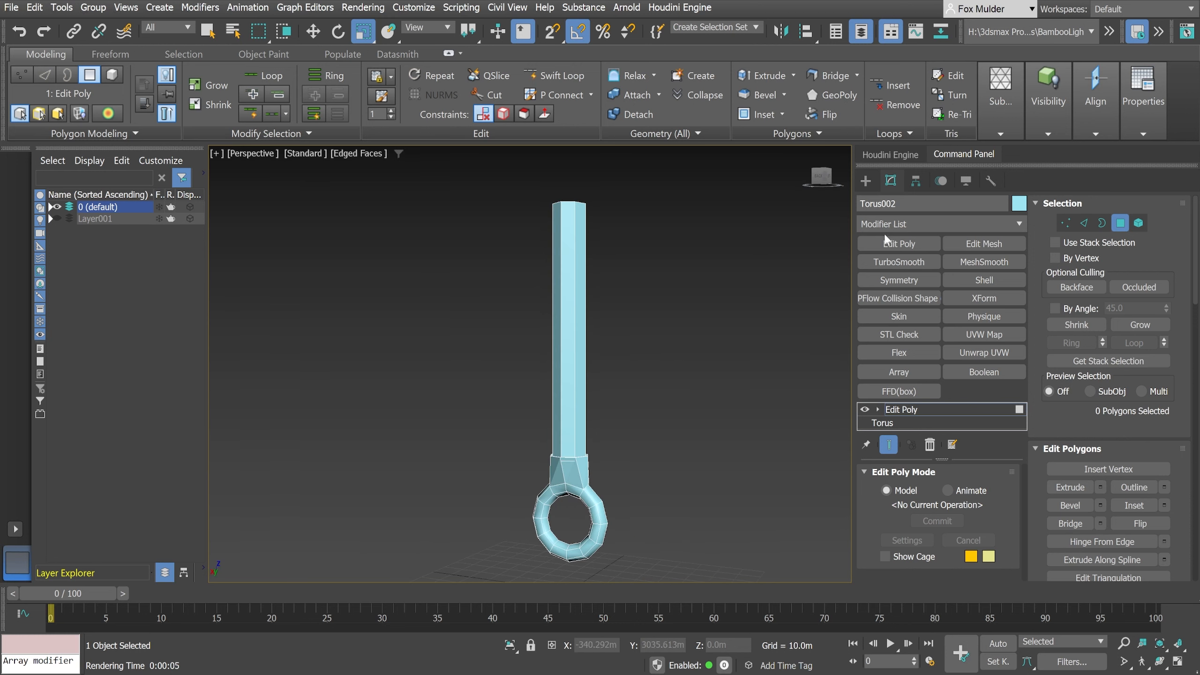
left_click(894, 266)
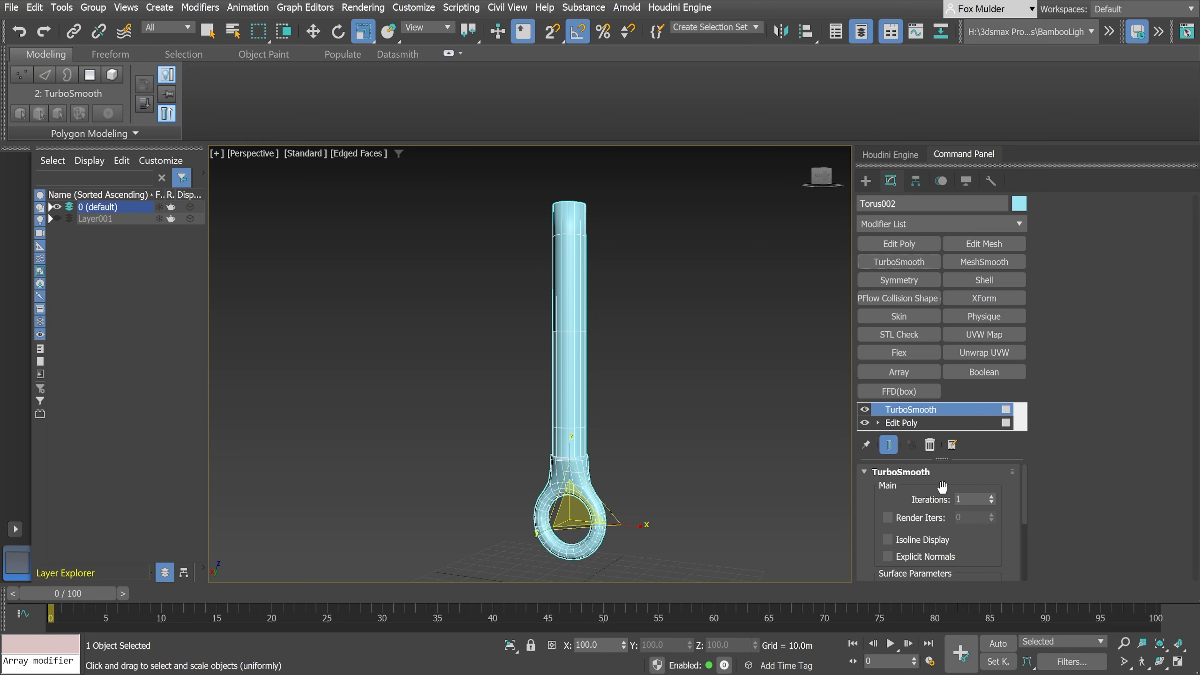
left_click(992, 498)
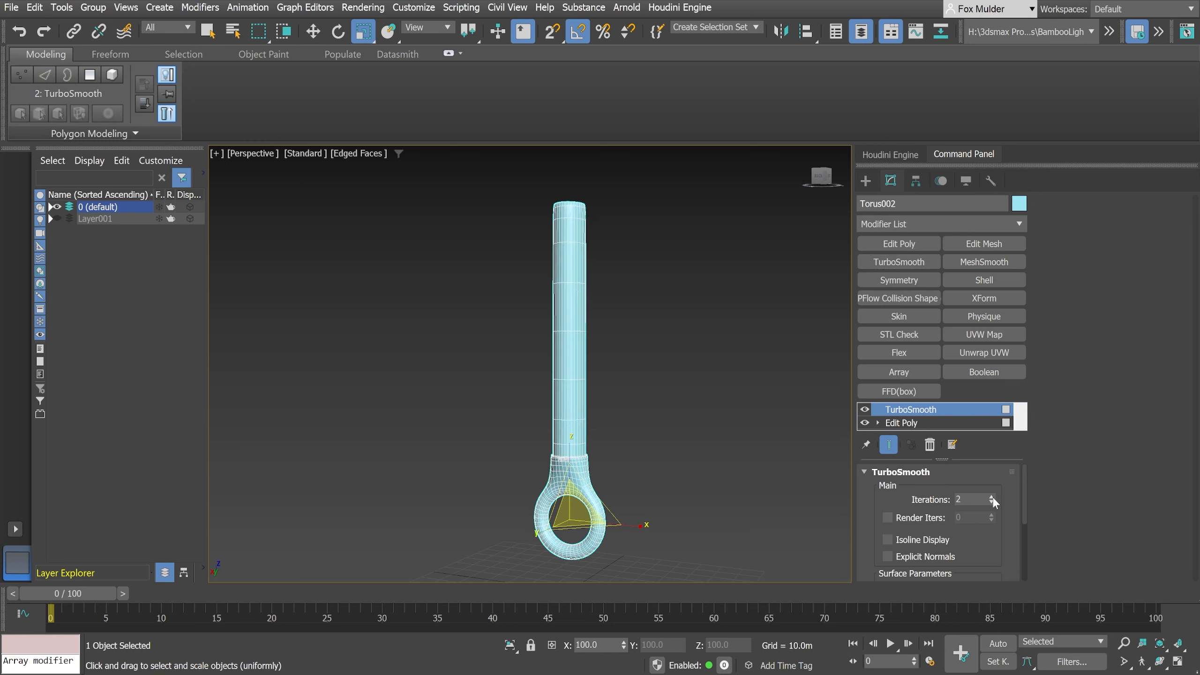
left_click(993, 497)
scroll(625, 481, "up", 4)
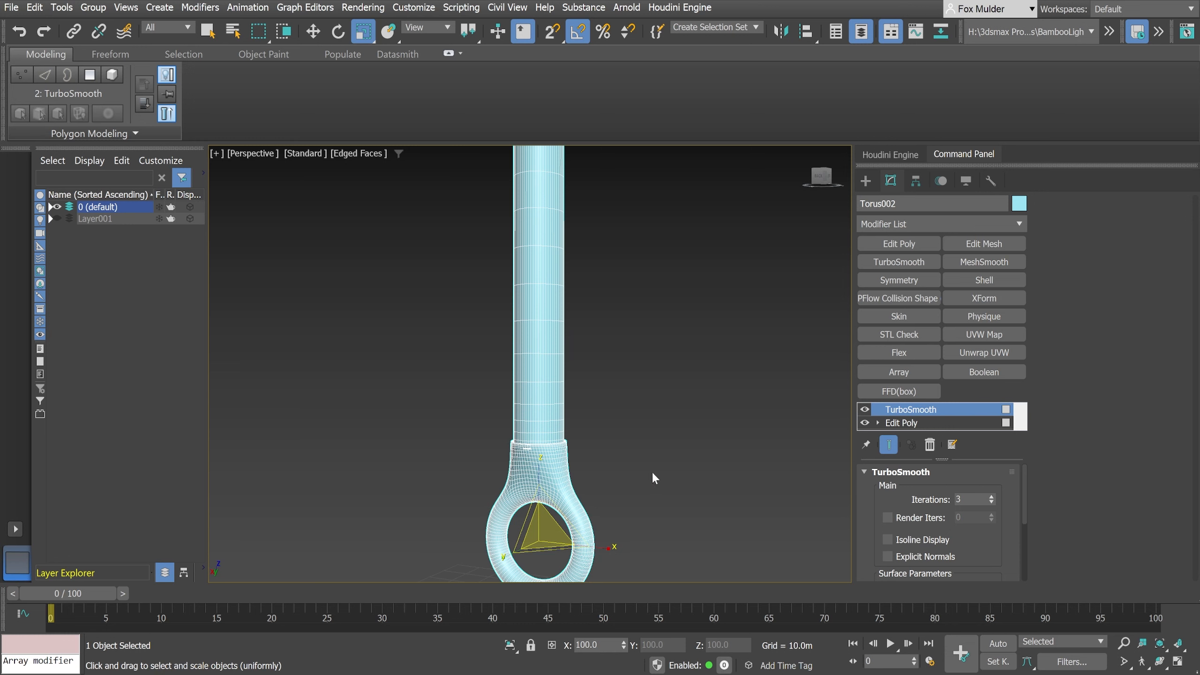
middle_click_drag(716, 488, 633, 494, "alt")
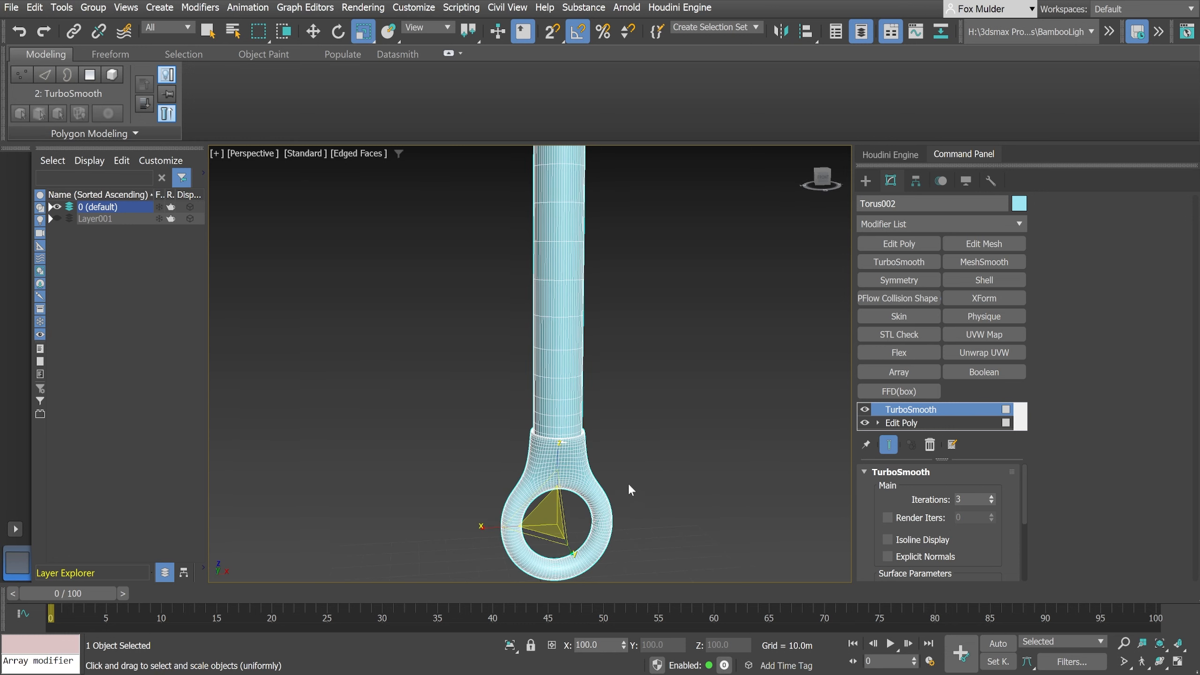
left_click(208, 33)
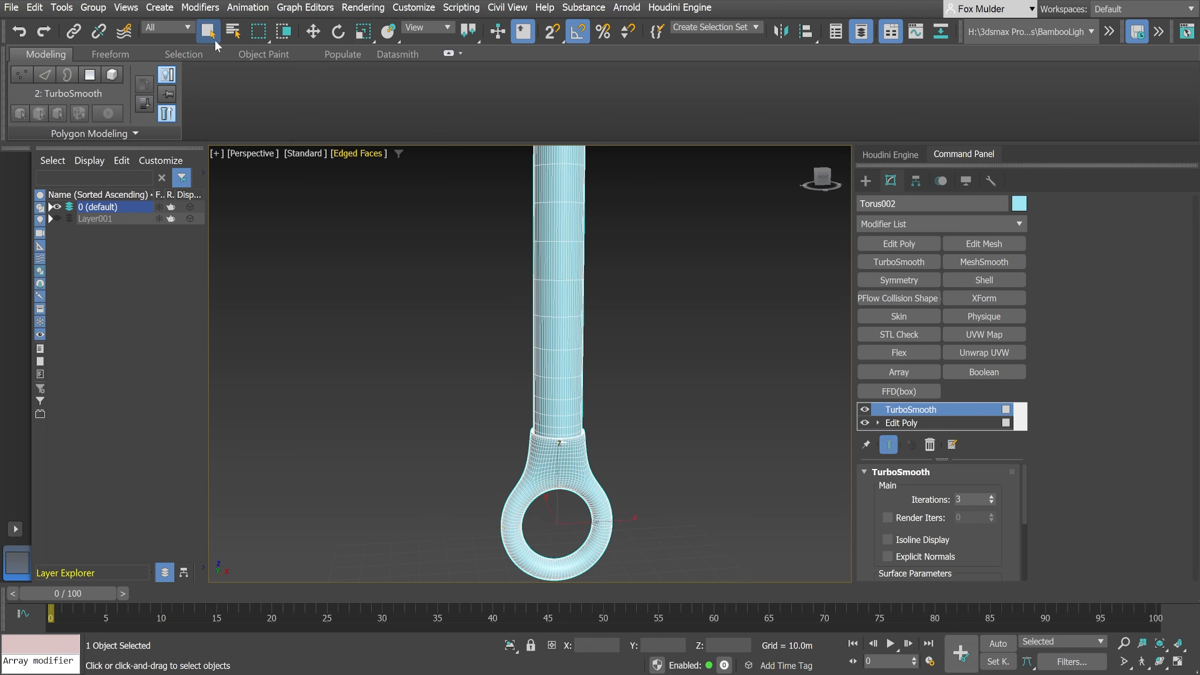
- Examine the smoothed ring, neck and shaft in edged-faces display from the front, close up and from above
mouse_move(496, 418)
middle_mouse_down()
mouse_move(493, 400)
mouse_move(494, 423)
mouse_move(534, 435)
mouse_move(504, 436)
middle_mouse_up()
scroll(494, 420, "down", 3)
scroll(498, 453, "up", 5)
middle_click_drag(558, 476, 406, 287)
scroll(496, 395, "up", 5)
scroll(529, 389, "down", 2)
scroll(528, 392, "down", 4)
middle_click_drag(406, 286, 513, 471)
scroll(443, 348, "down", 3)
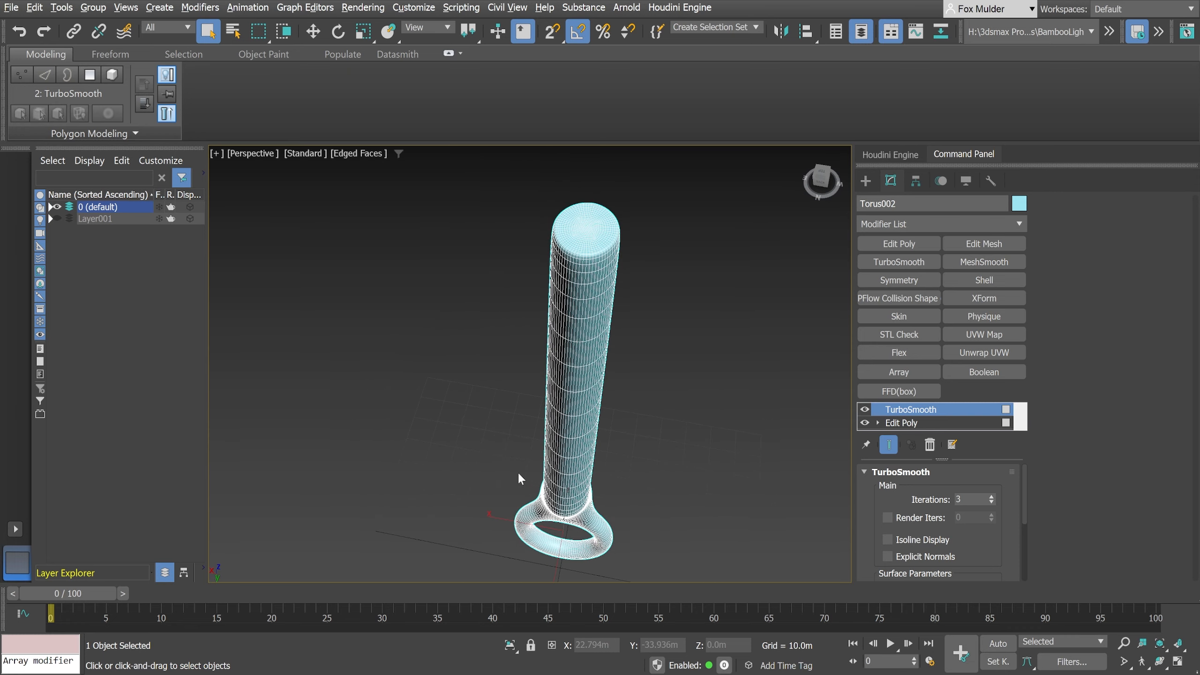
mouse_move(489, 443)
middle_mouse_down("alt")
mouse_move(501, 449)
mouse_move(490, 444)
middle_mouse_up("alt")
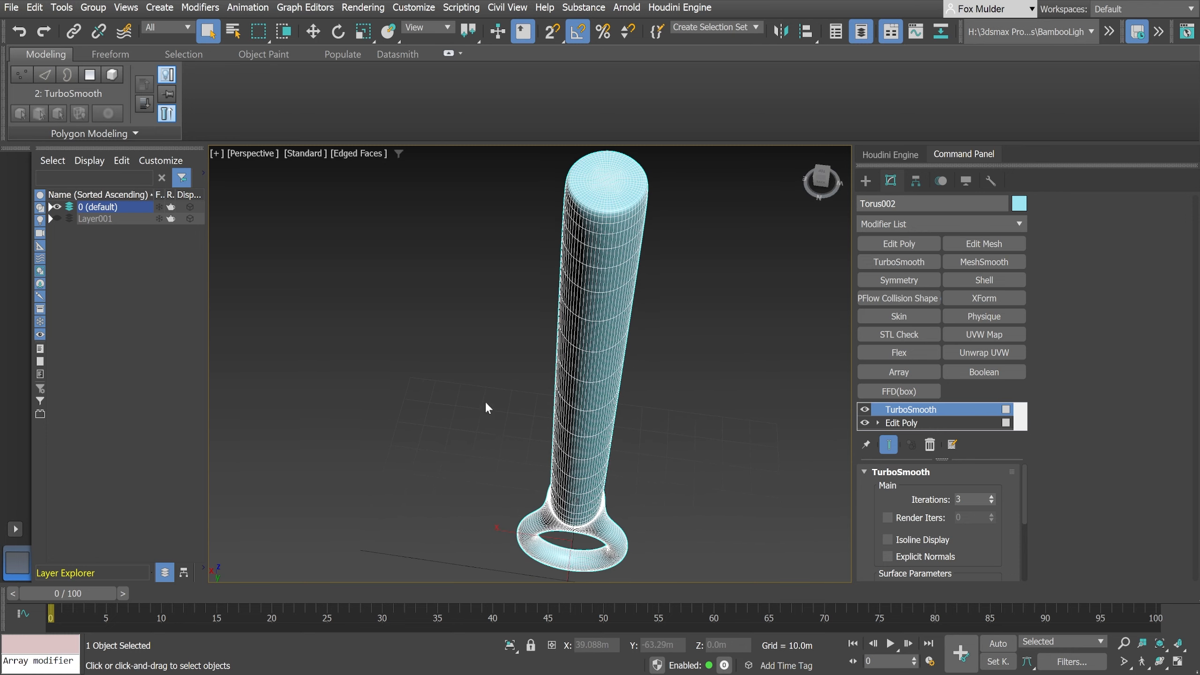
- Turn off the edged-faces display and inspect the shaded ring and shaft from the front and back
key("F4")
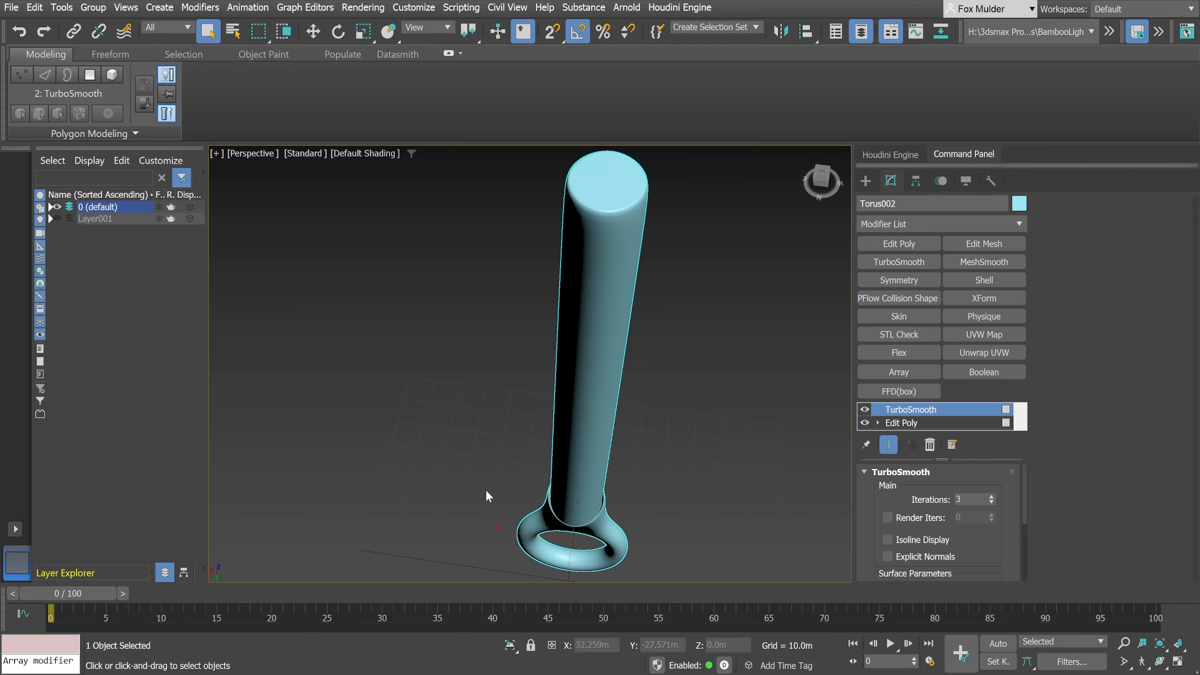
mouse_move(486, 492)
middle_mouse_down("alt")
mouse_move(503, 505)
mouse_move(424, 497)
mouse_move(443, 511)
mouse_move(440, 395)
mouse_move(438, 448)
mouse_move(327, 454)
mouse_move(437, 462)
mouse_move(468, 481)
middle_mouse_up("alt")
scroll(432, 449, "down", 2)
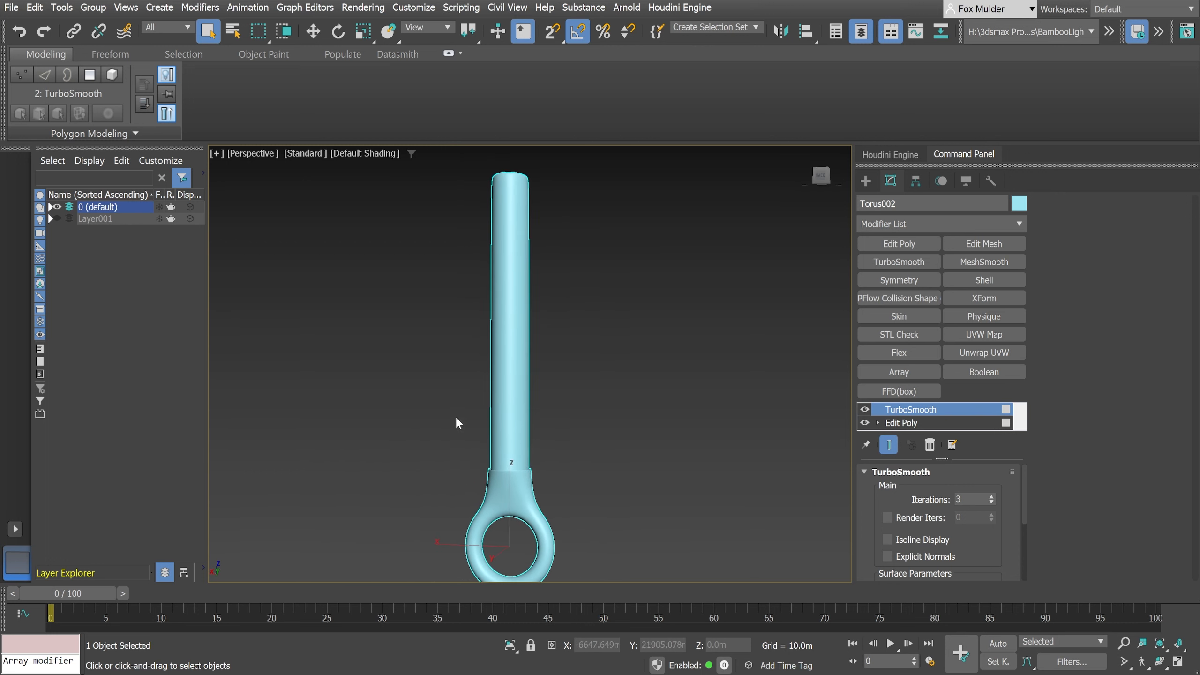
middle_click_drag(449, 418, 463, 395)
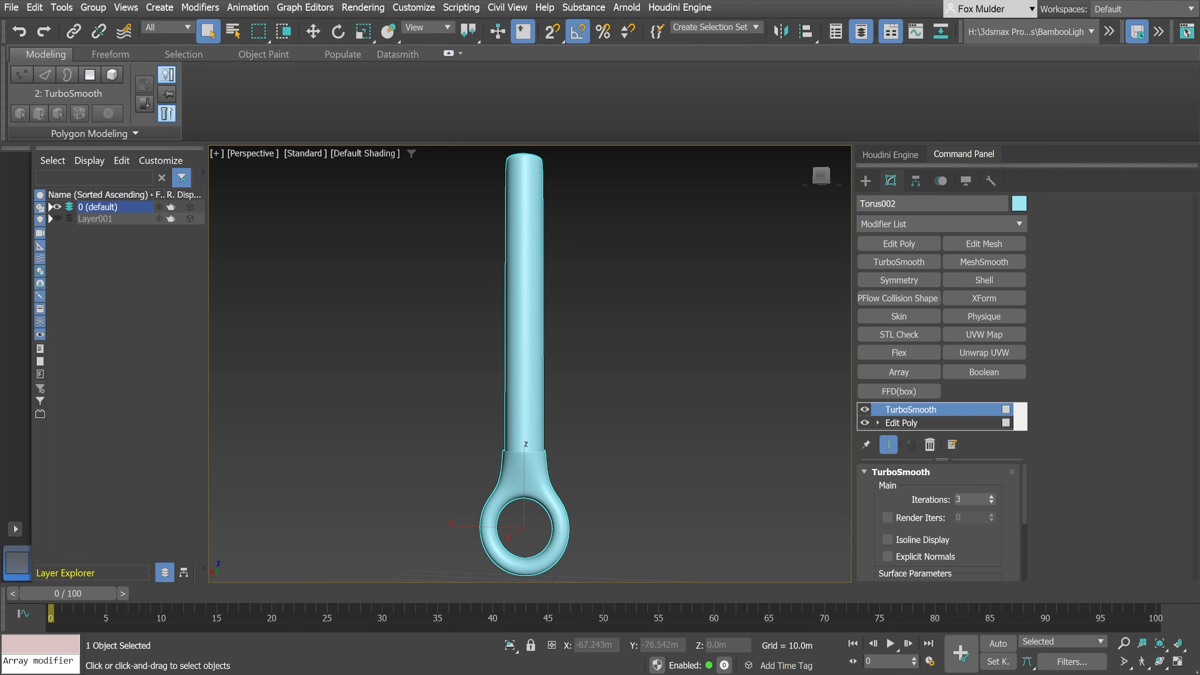
middle_click_drag(535, 454, 766, 477, "alt")
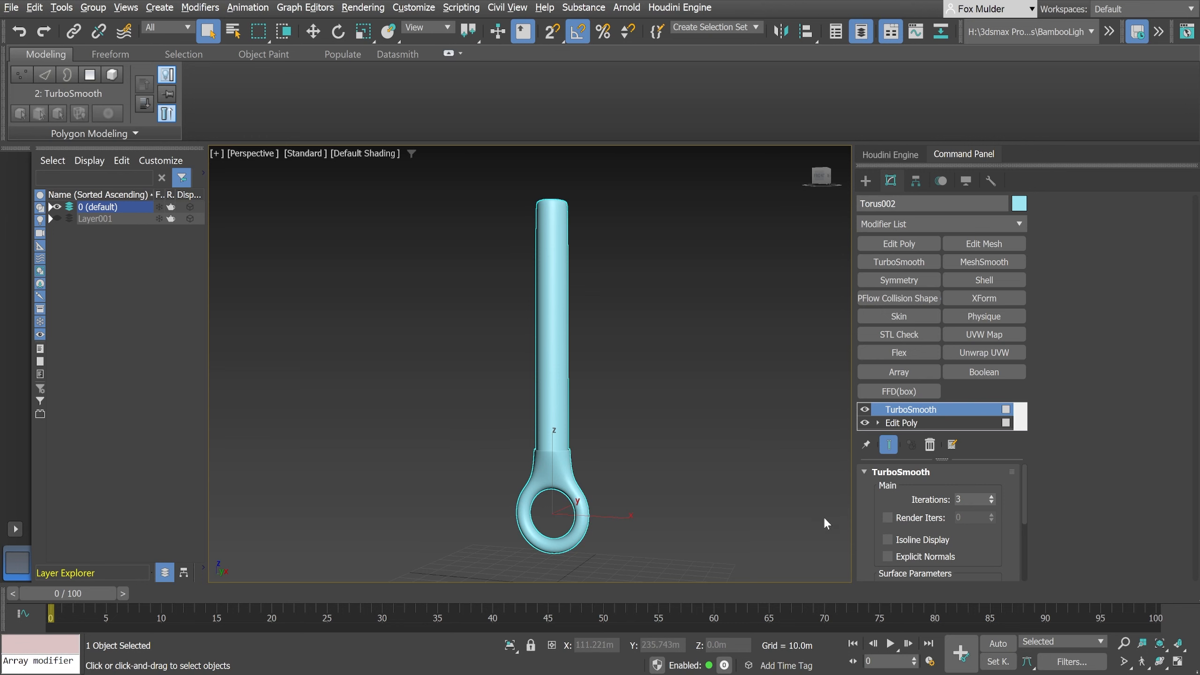
middle_click_drag(586, 348, 588, 353)
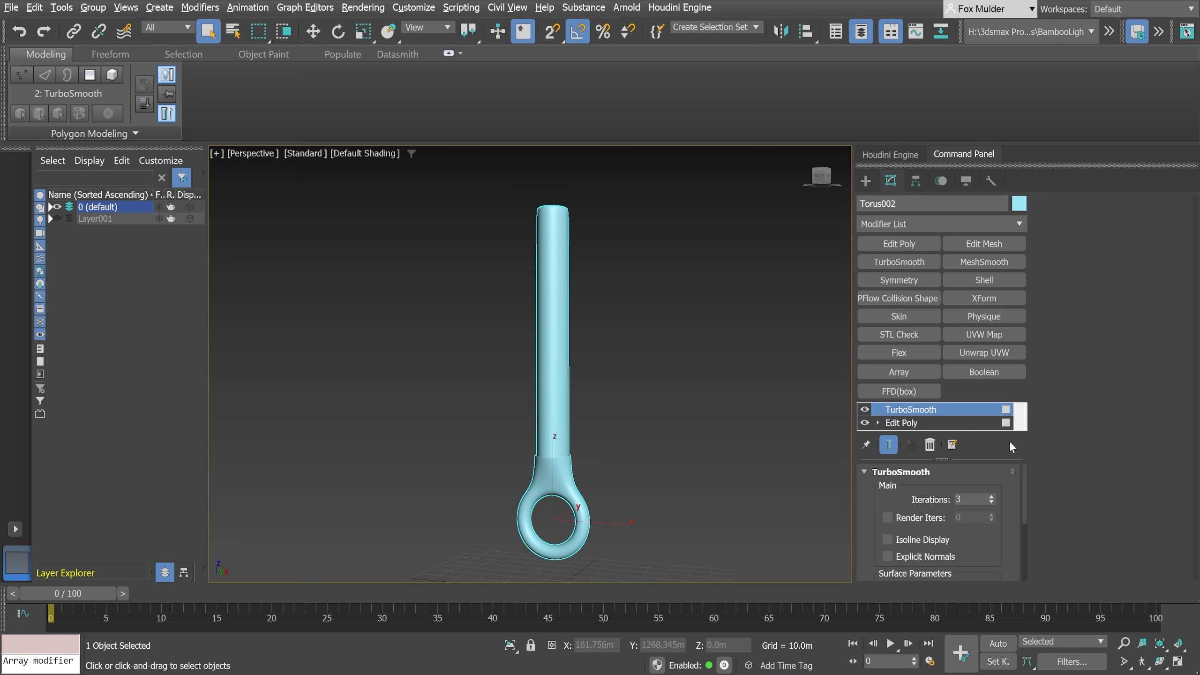
- Disable the TurboSmooth effect and select the polygons at the shaft's top end at the Edit Poly polygon level
left_click(865, 409)
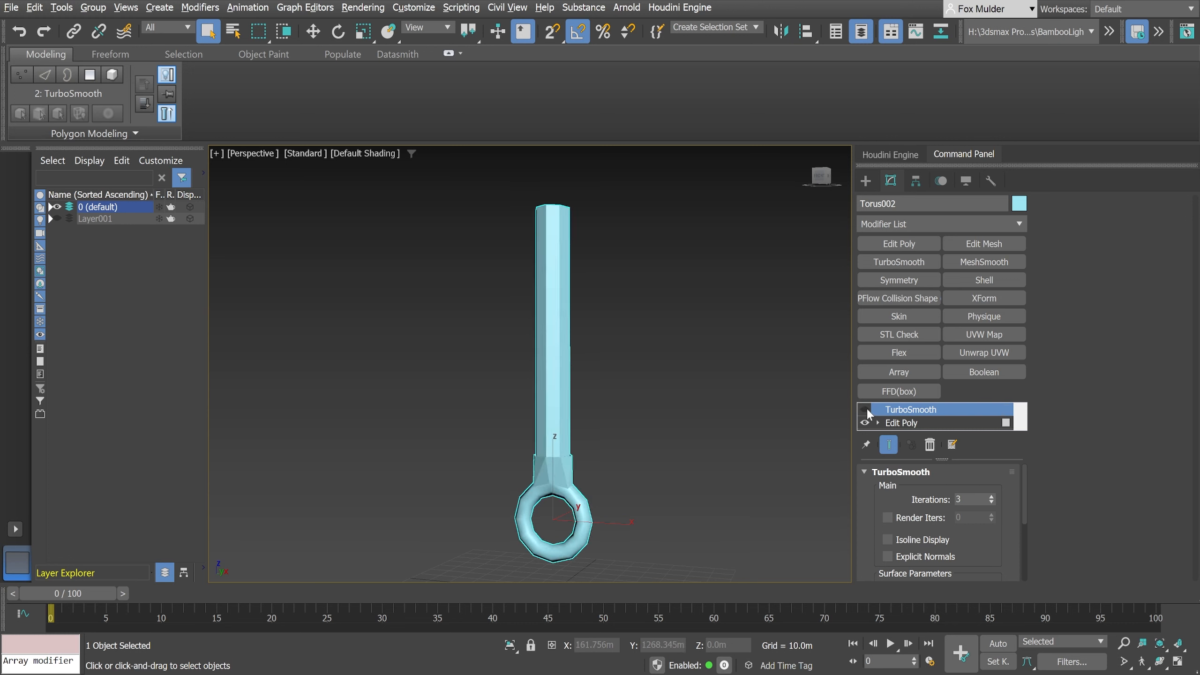
left_click(901, 423)
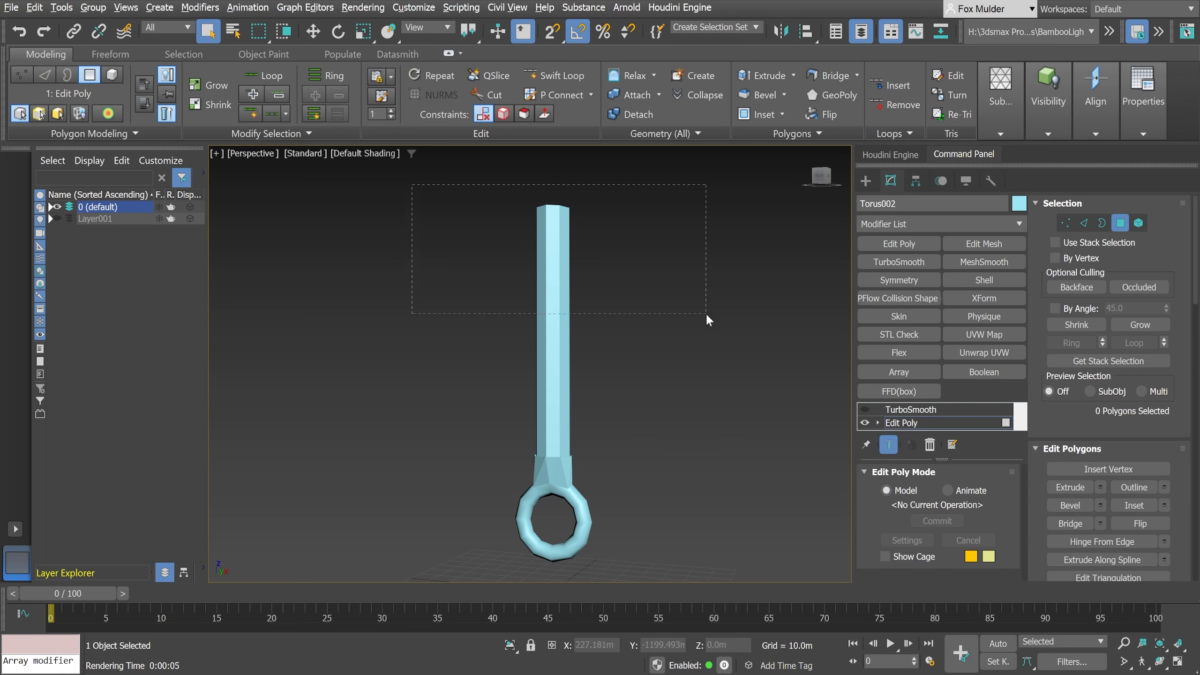
left_click_drag(707, 316, 707, 335)
middle_click_drag(651, 343, 643, 374, "alt")
scroll(568, 341, "up", 5)
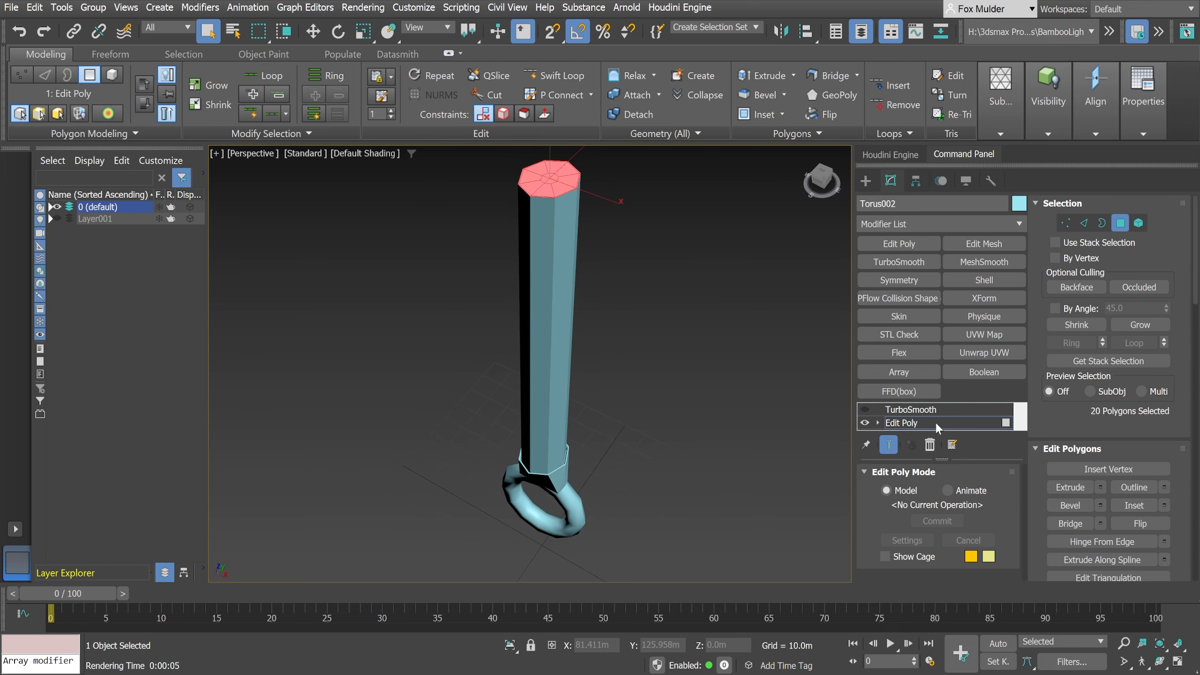
left_click(911, 423)
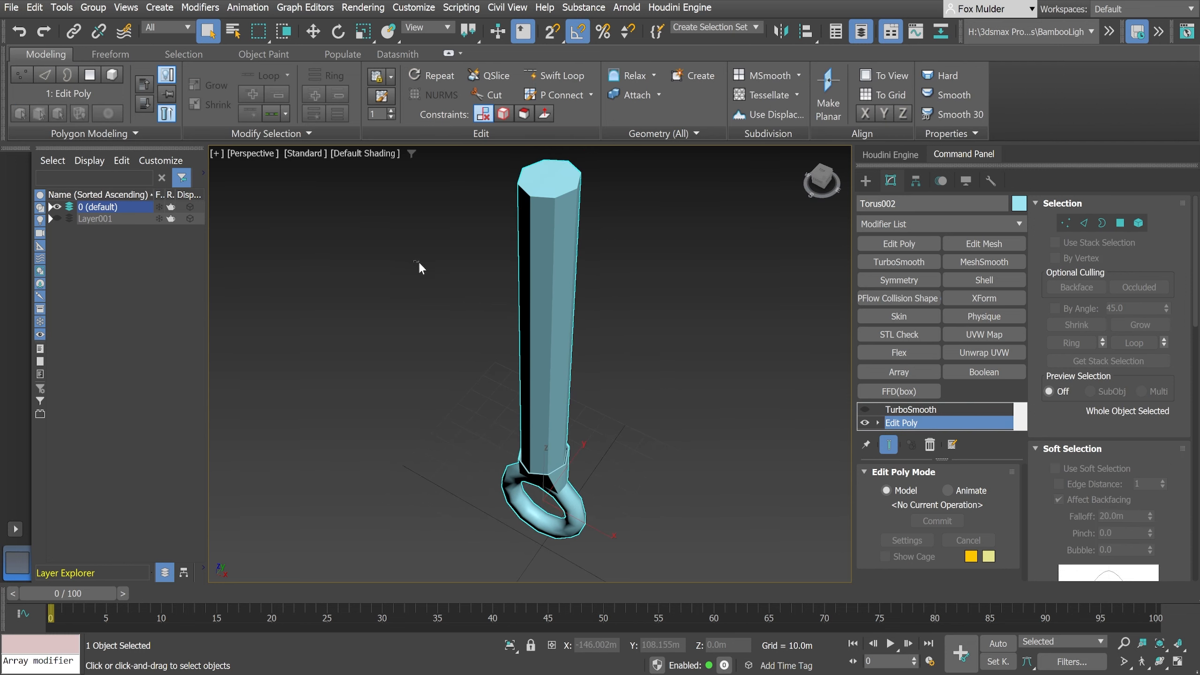
left_click(689, 330)
middle_click_drag(611, 328, 611, 338)
left_click(562, 293)
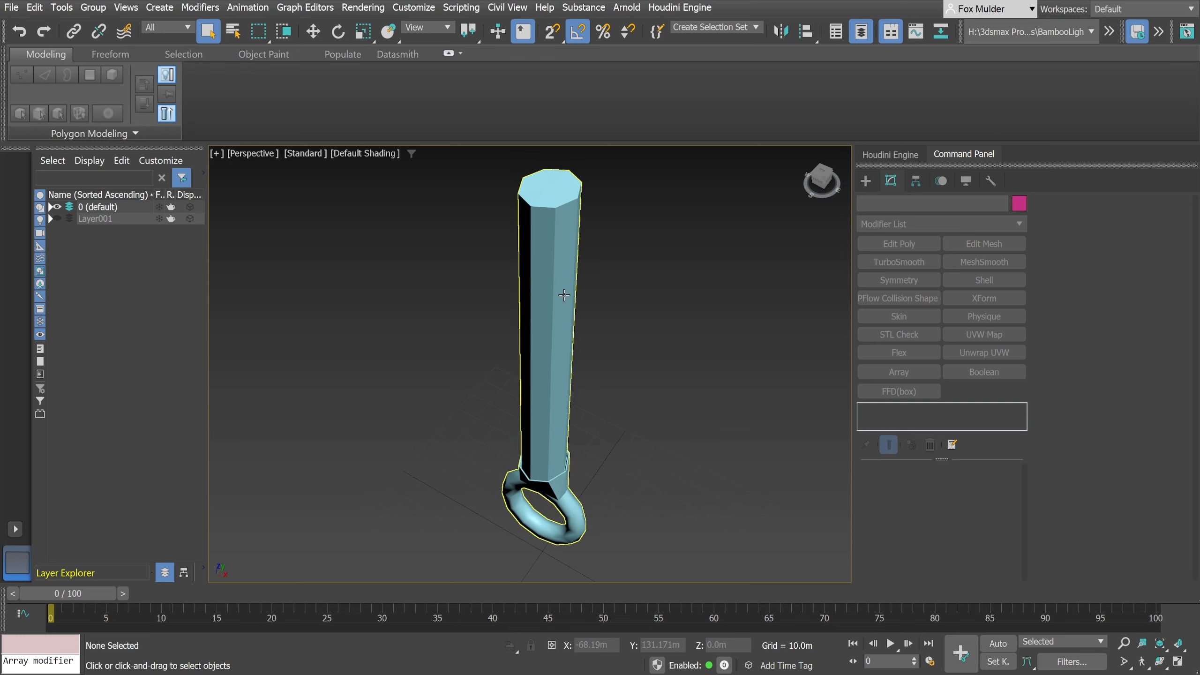
left_click(909, 421)
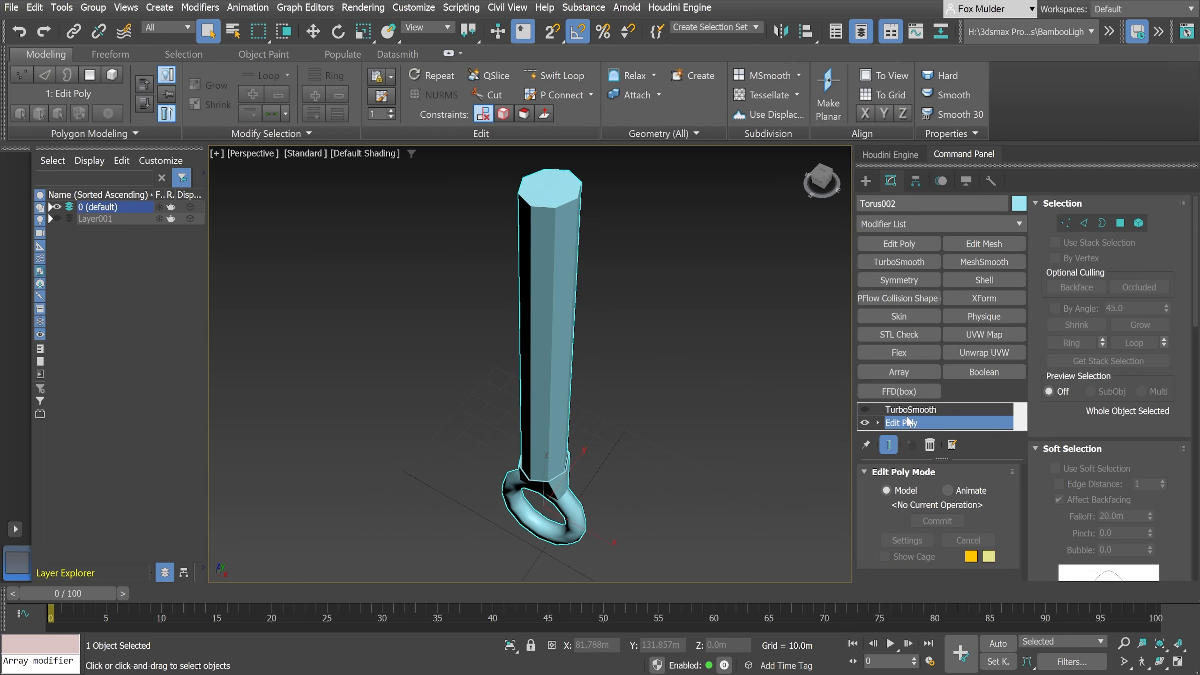
left_click(548, 187)
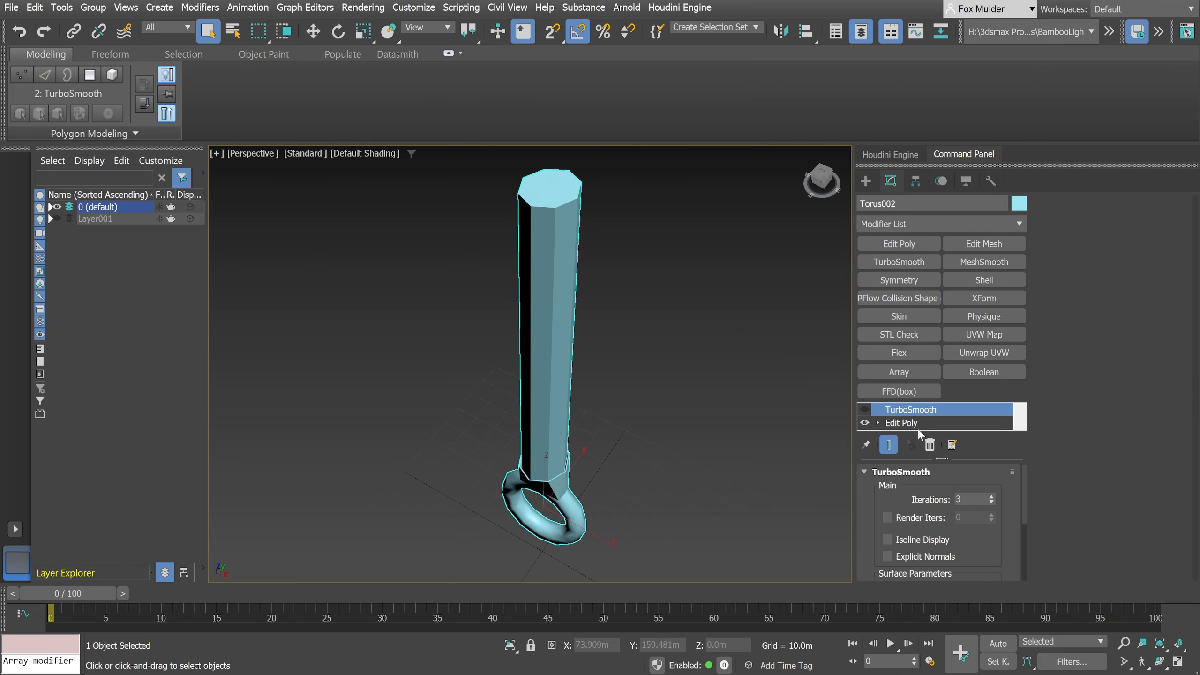
left_click(899, 426)
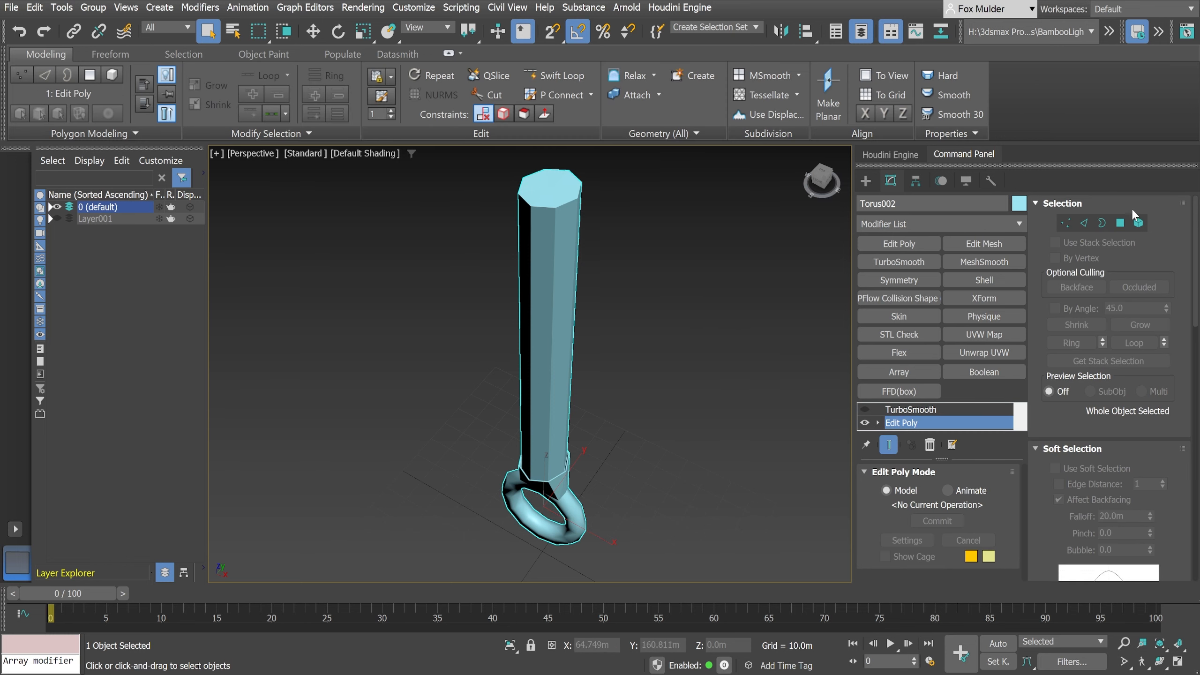
left_click(1125, 223)
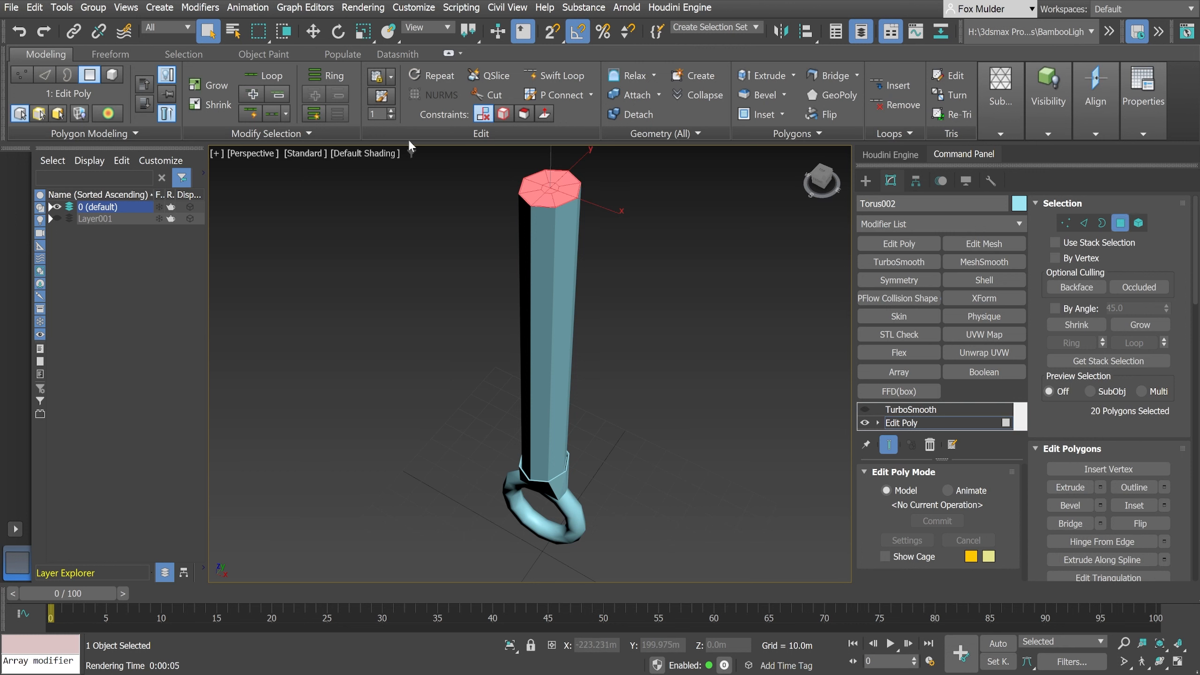
- Grow the polygon selection down the full length of the shaft and delete the selected polygons
left_click(214, 87)
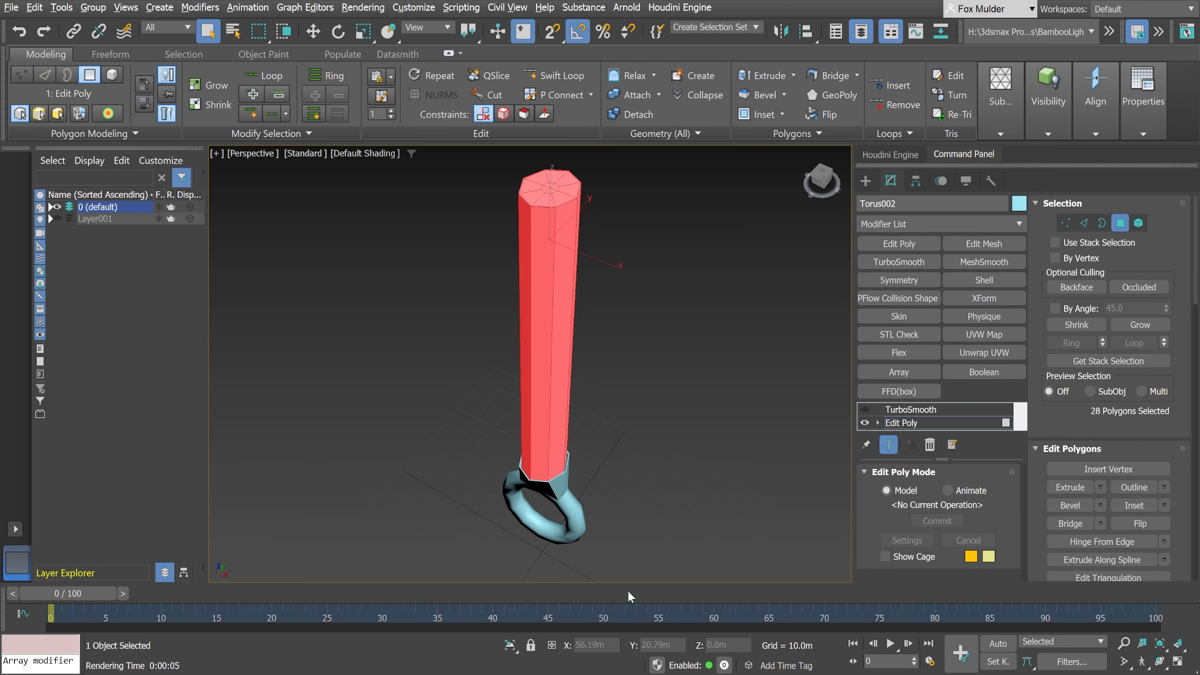
middle_click_drag(653, 529, 641, 482, "alt")
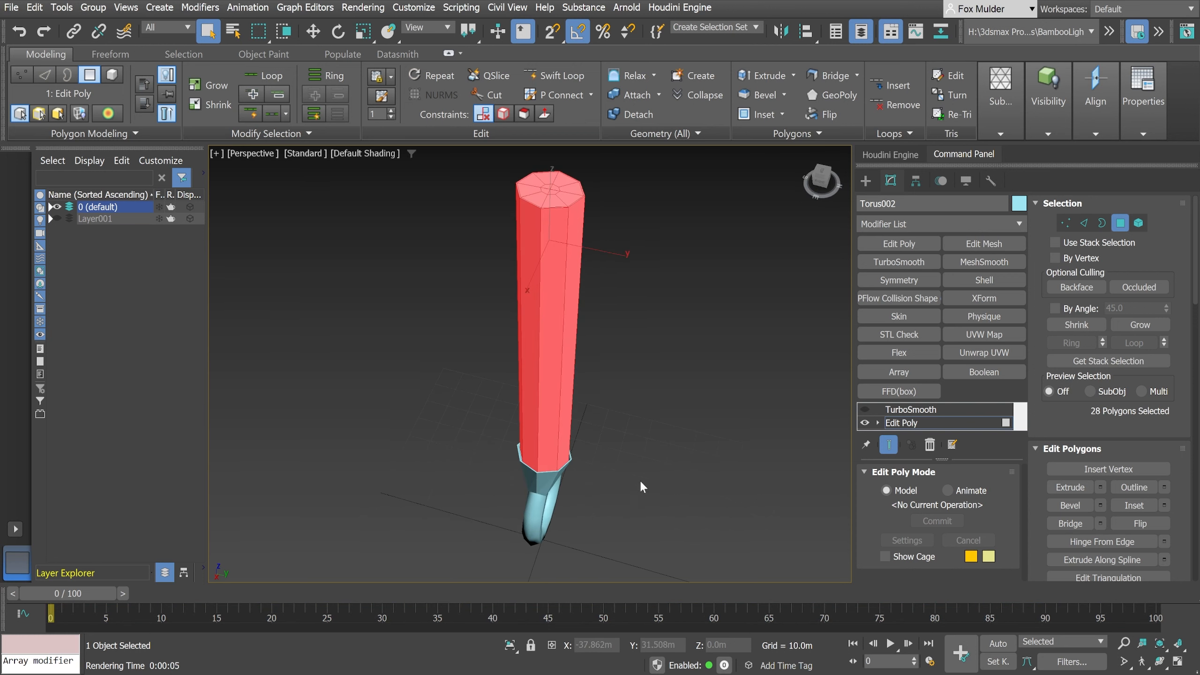
key("Delete")
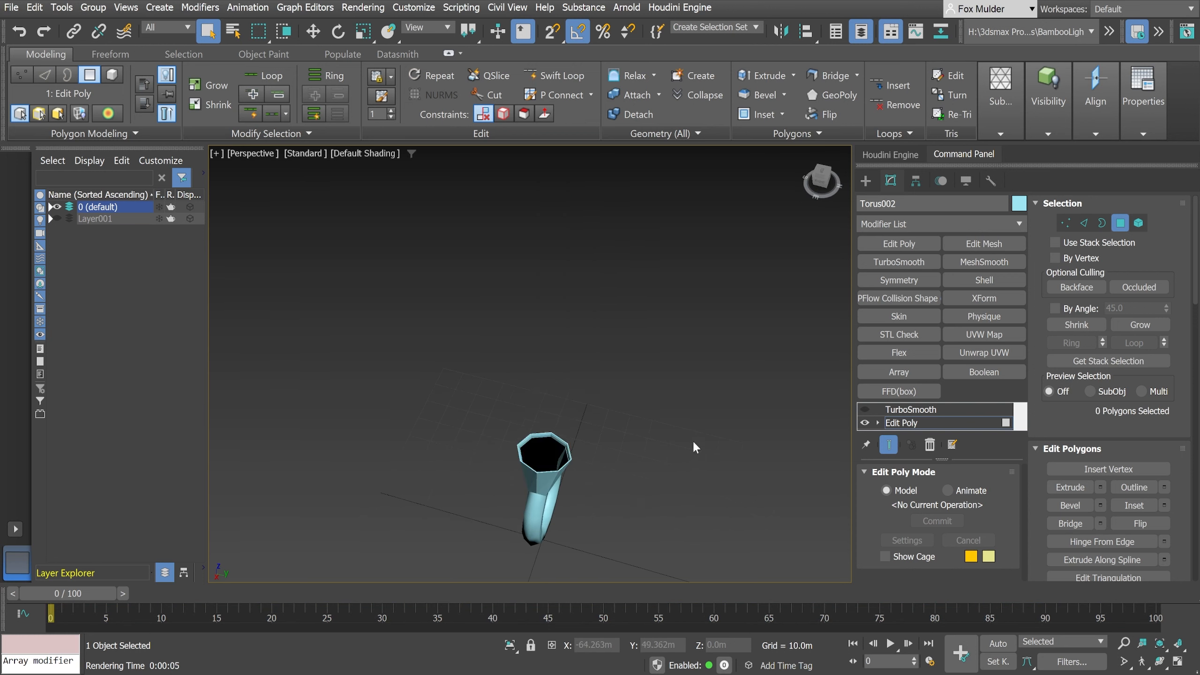
- Select the open border inside the neck's rim, cap the hole with a polygon, and leave border mode
scroll(588, 420, "up", 5)
middle_click_drag(589, 456, 682, 368)
scroll(683, 368, "up", 4)
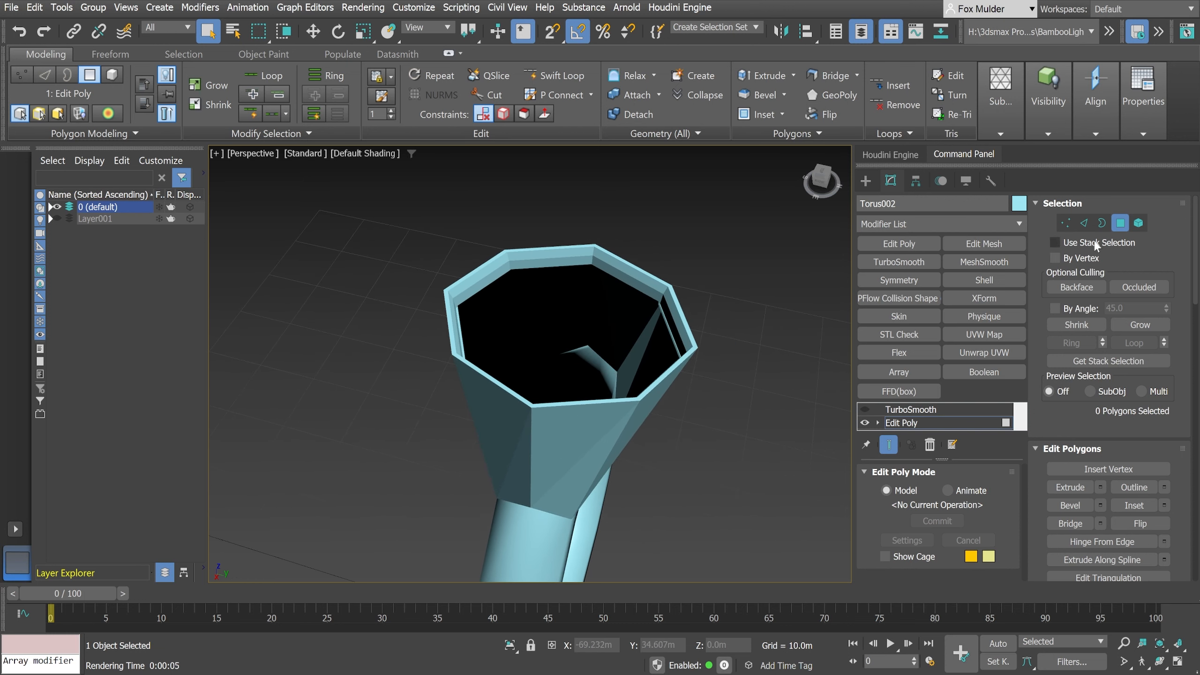
left_click(1102, 223)
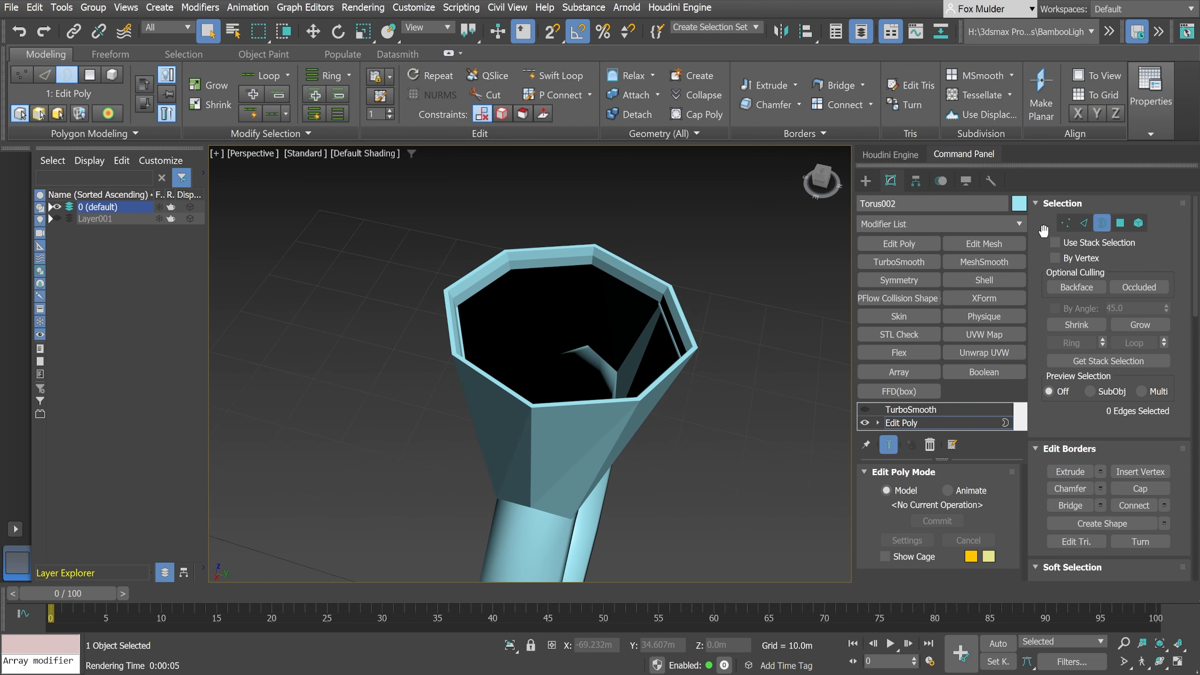
left_click(555, 270)
left_click(705, 115)
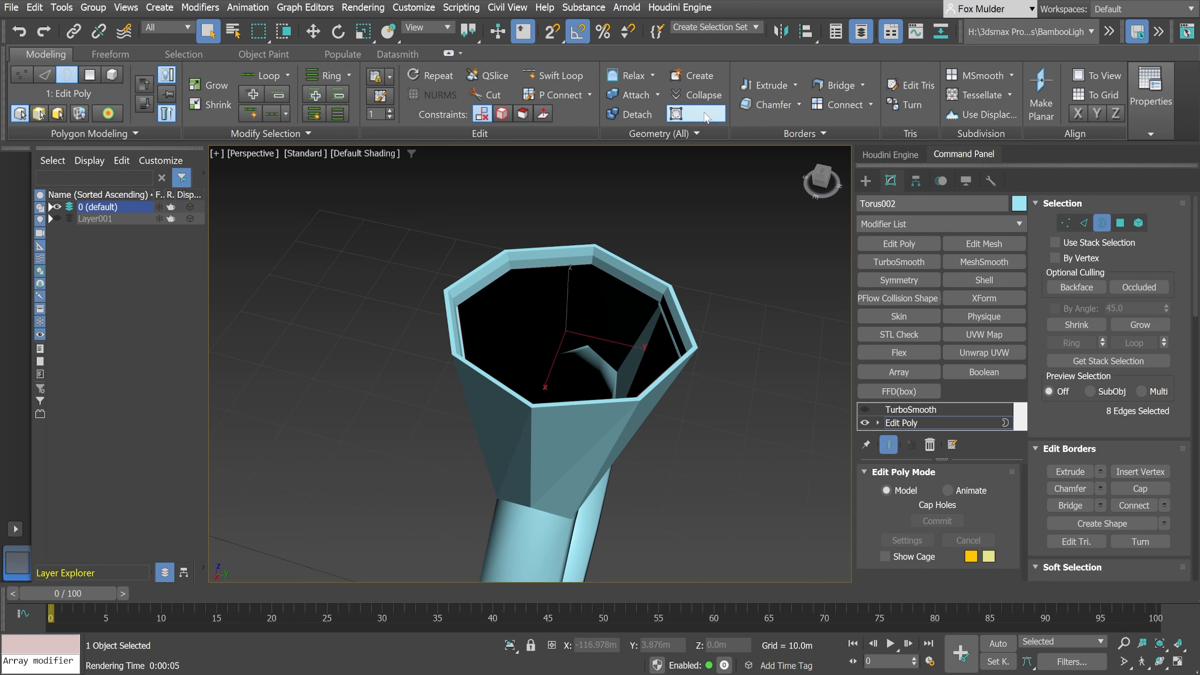
middle_click_drag(686, 370, 674, 377)
scroll(571, 392, "up", 3)
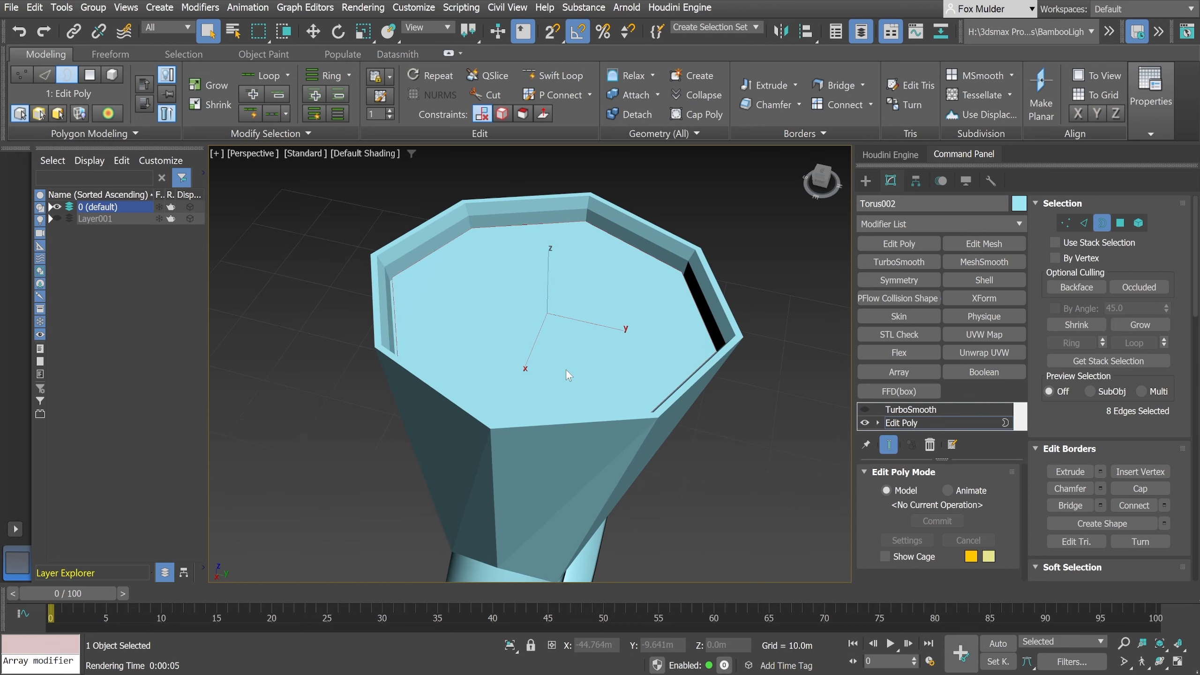
scroll(566, 369, "up", 3)
middle_click_drag(567, 368, 559, 350)
middle_click_drag(449, 351, 569, 367)
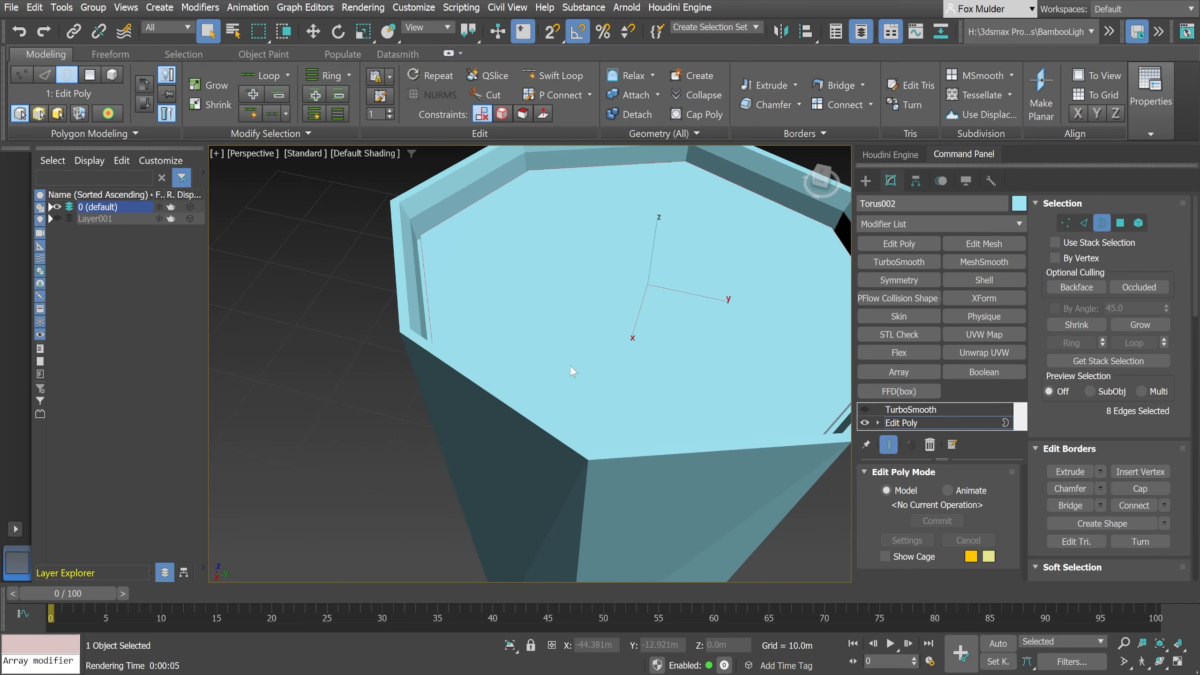
middle_click_drag(546, 430, 511, 381, "alt")
scroll(588, 407, "down", 3)
scroll(529, 394, "down", 3)
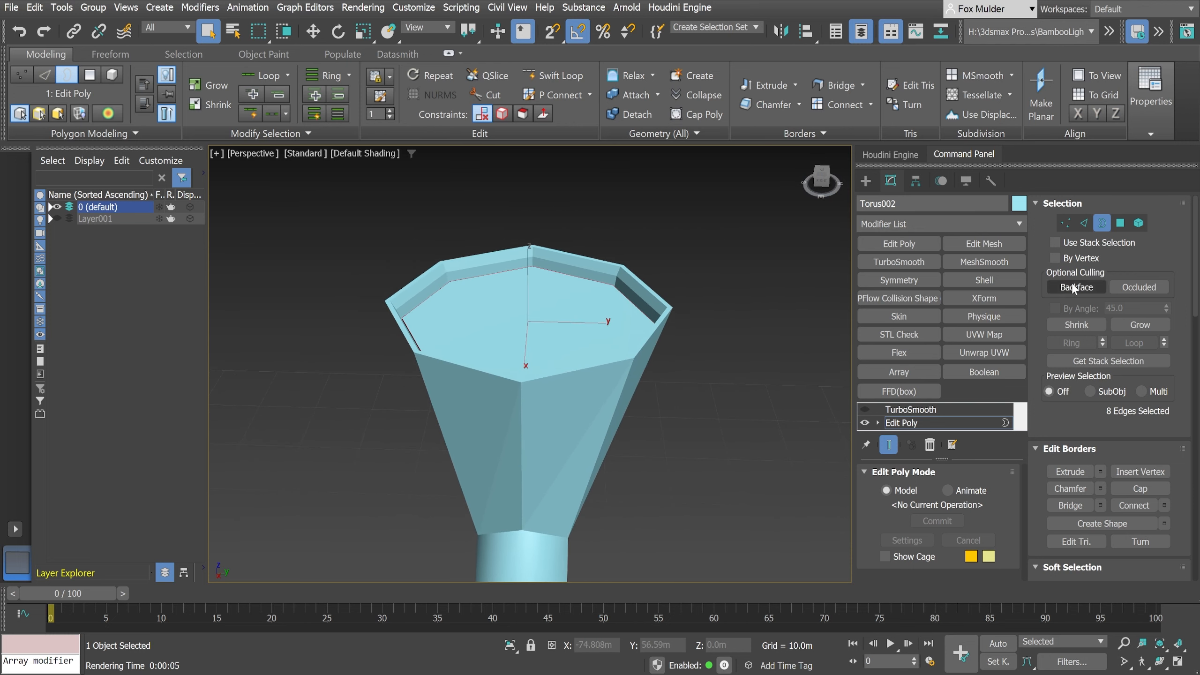
left_click(1100, 224)
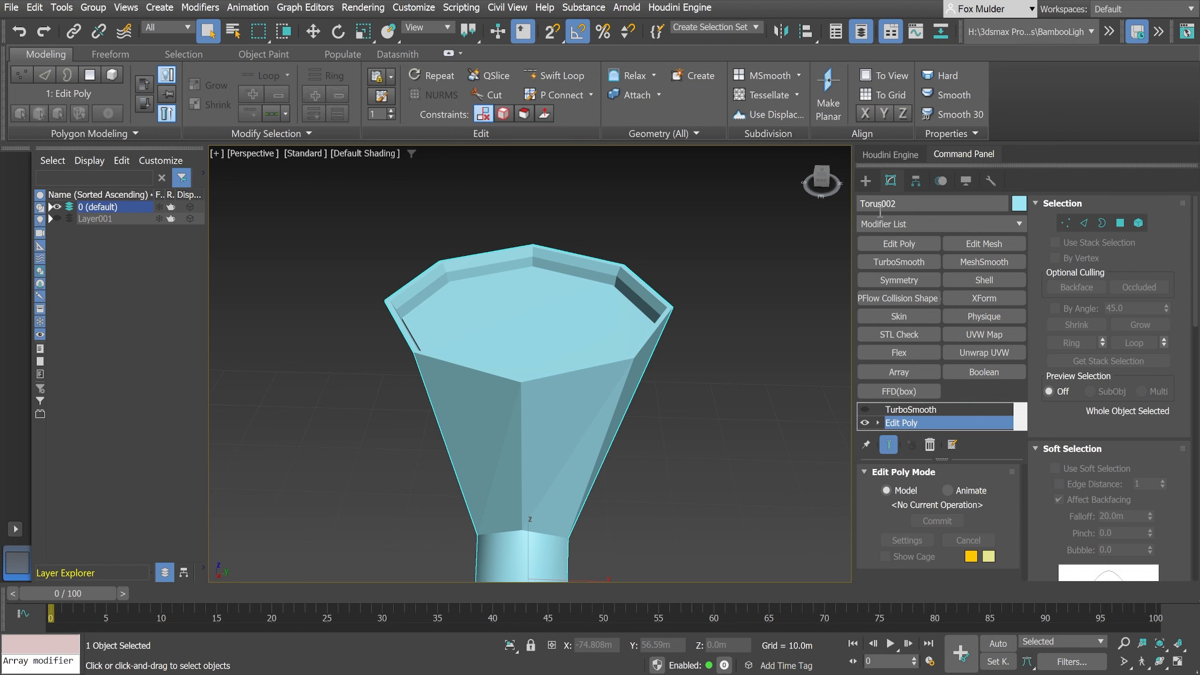
- Create a cylinder of about 6.97 m radius centred on the neck in the top view, and return to the perspective view
left_click(866, 182)
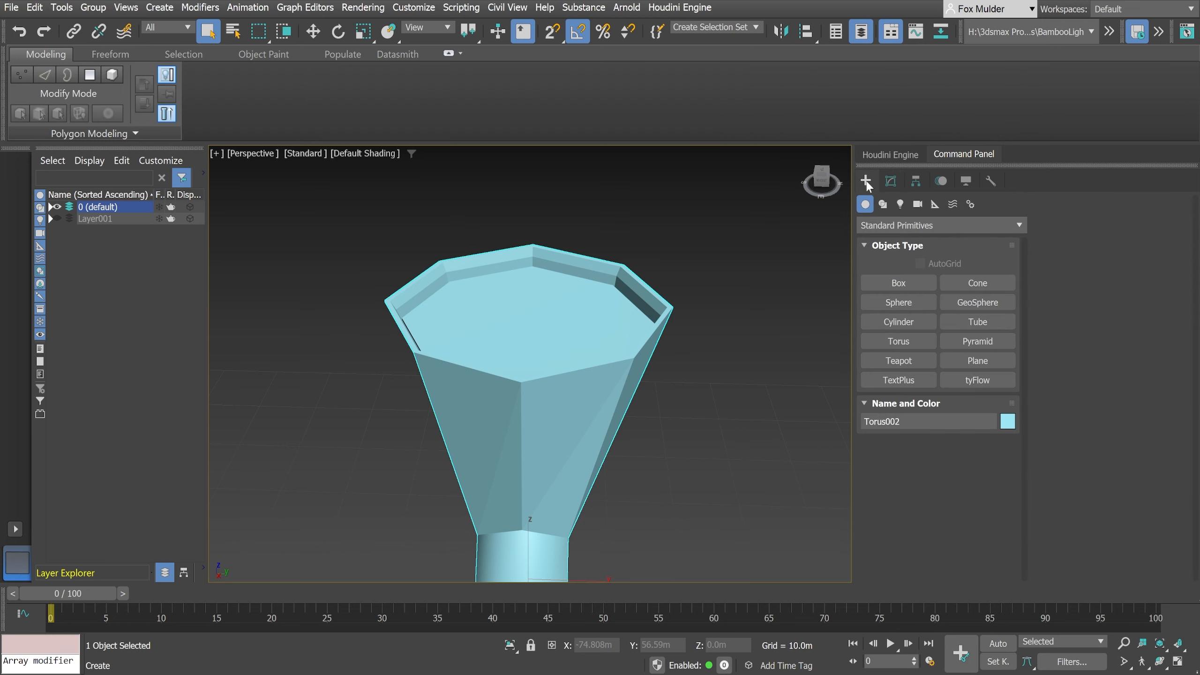
key("t")
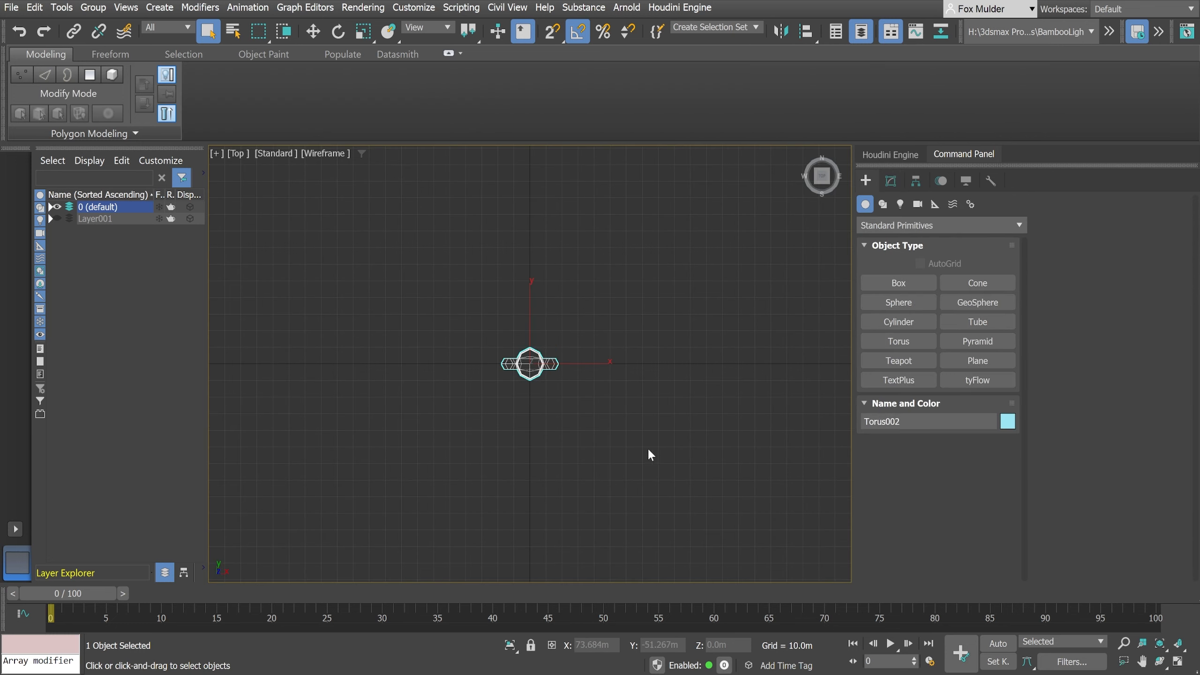
scroll(533, 384, "up", 5)
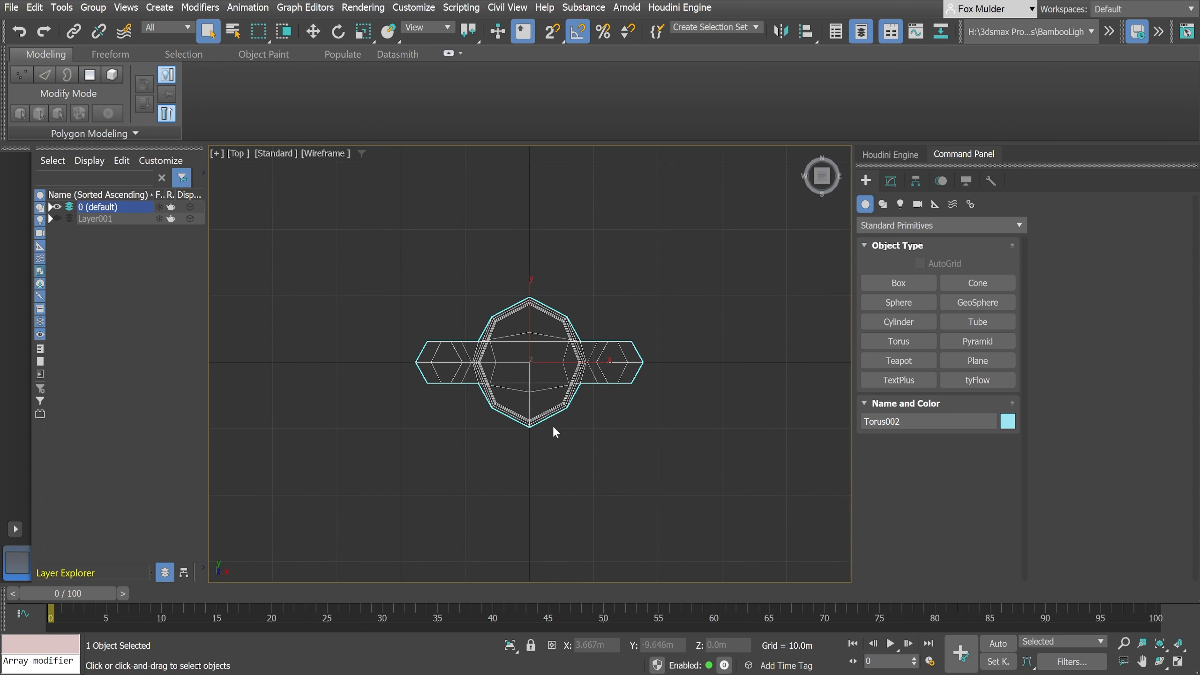
left_click(888, 324)
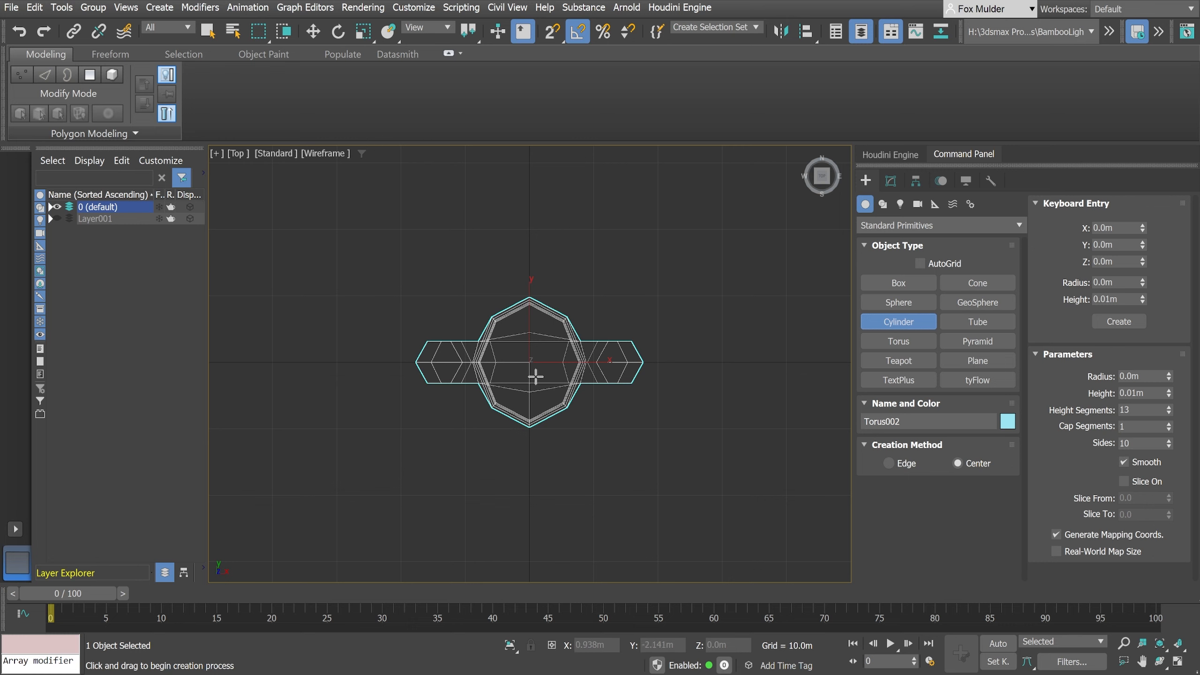
left_click_drag(530, 363, 530, 410)
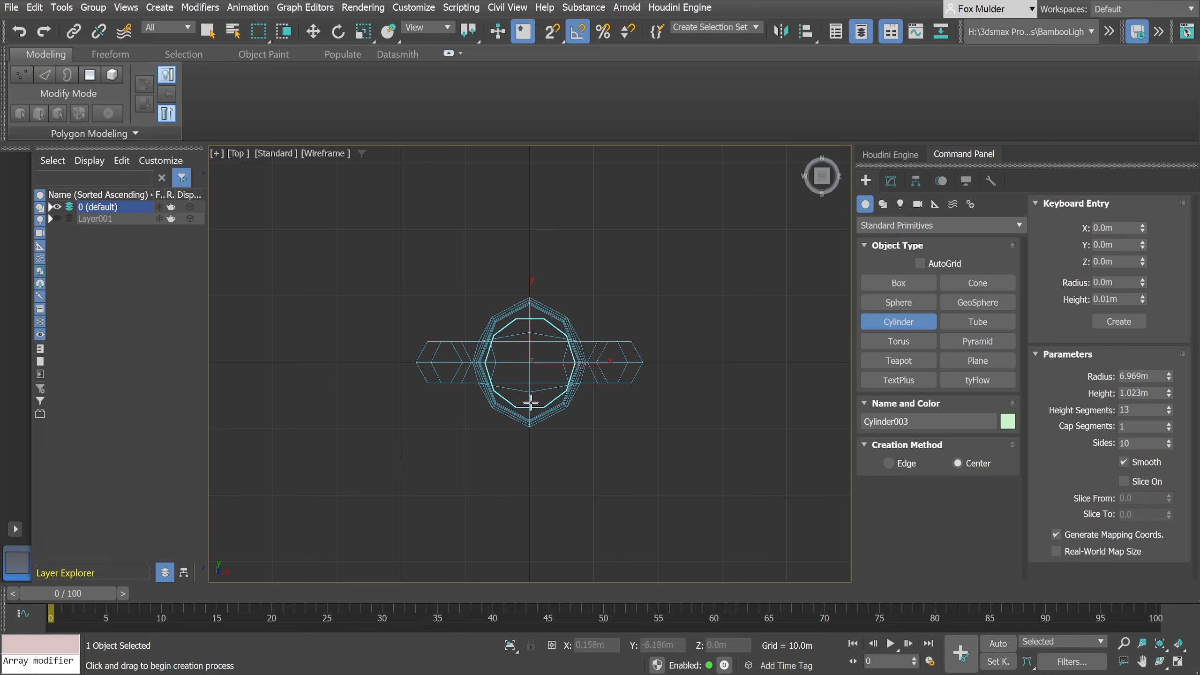
left_click(546, 229)
right_click(546, 229)
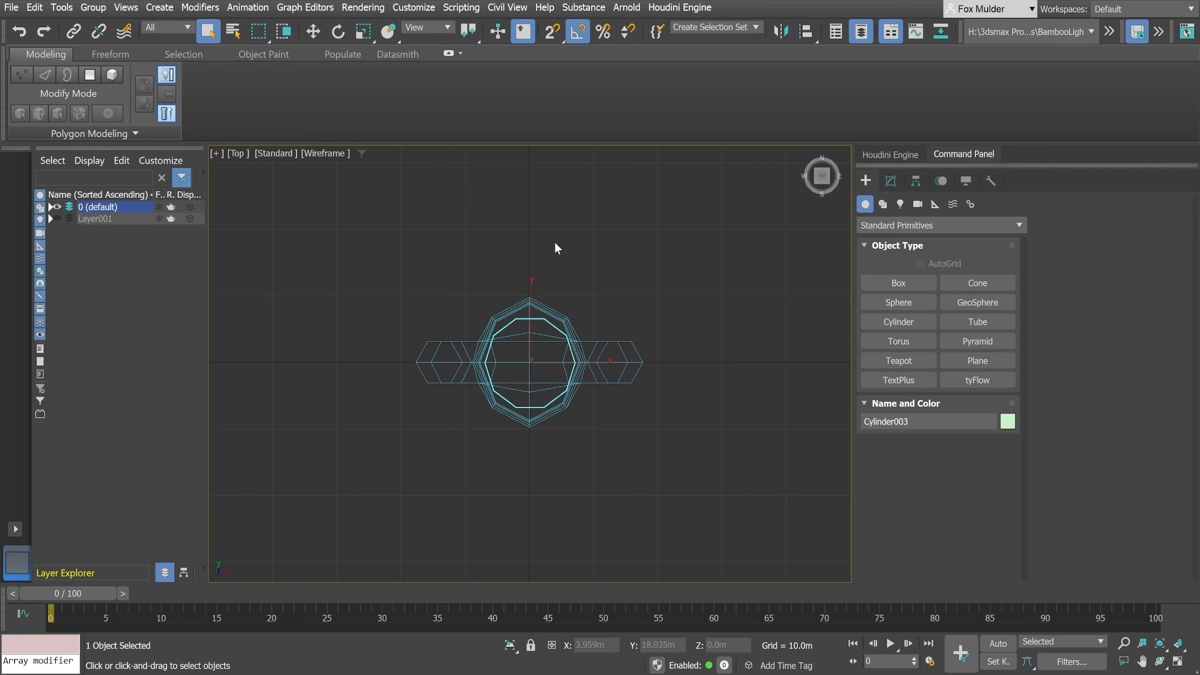
middle_click_drag(645, 501, 656, 462, "alt")
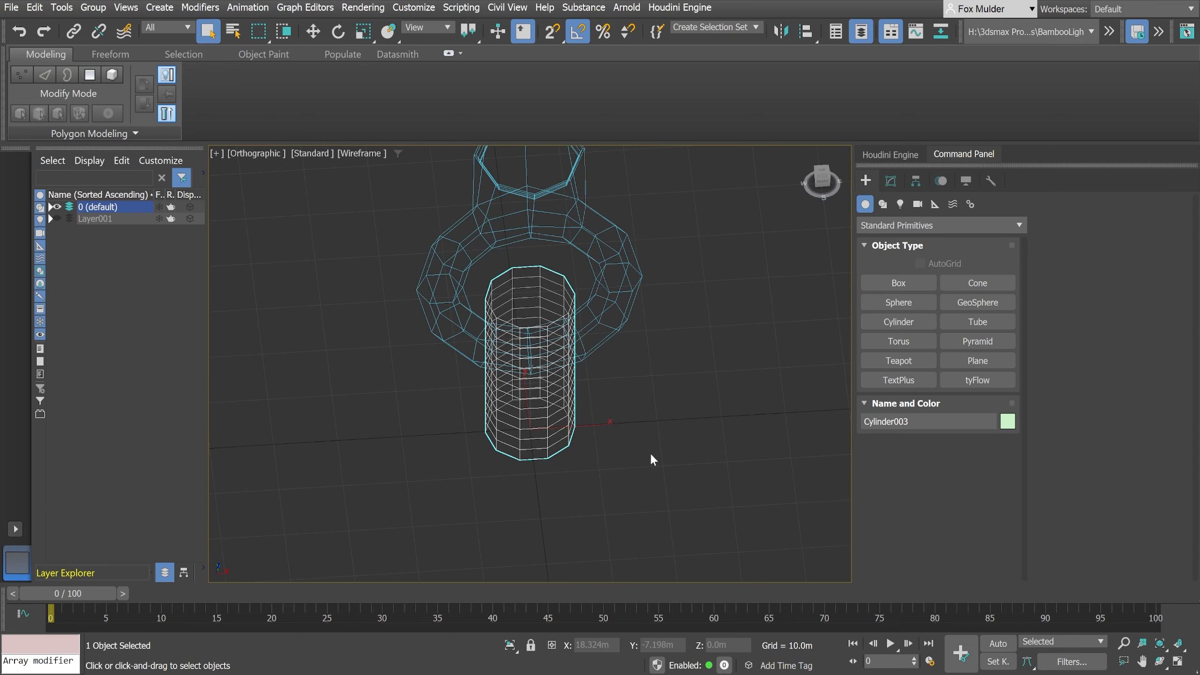
key("p")
scroll(651, 447, "down", 3)
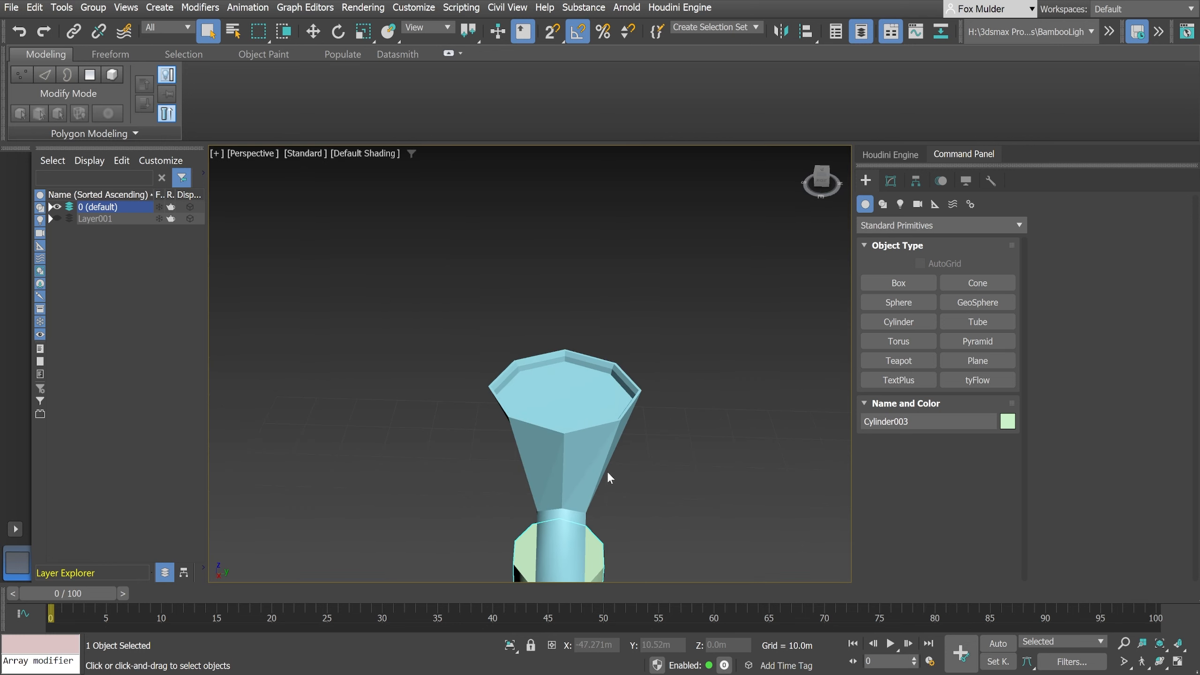
middle_click_drag(606, 470, 587, 351)
middle_click_drag(627, 504, 581, 499, "alt")
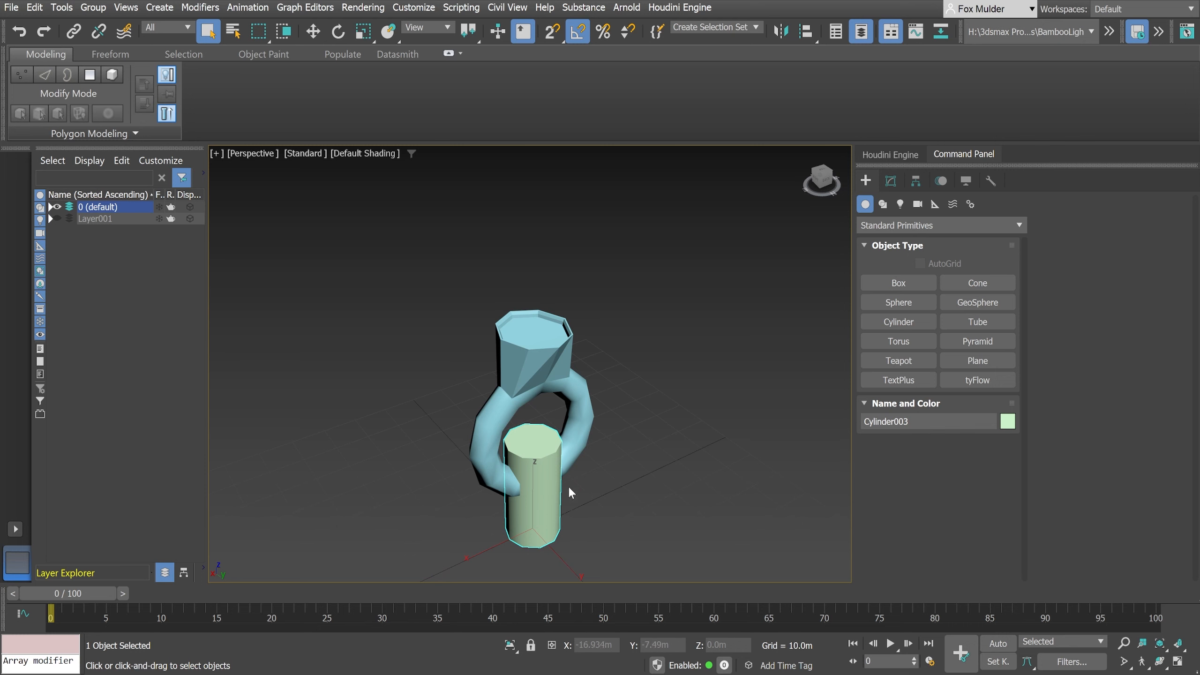
- Move the cylinder up along Z to about 55.9 m so its base sits inside the ring's recessed neck
left_click(312, 31)
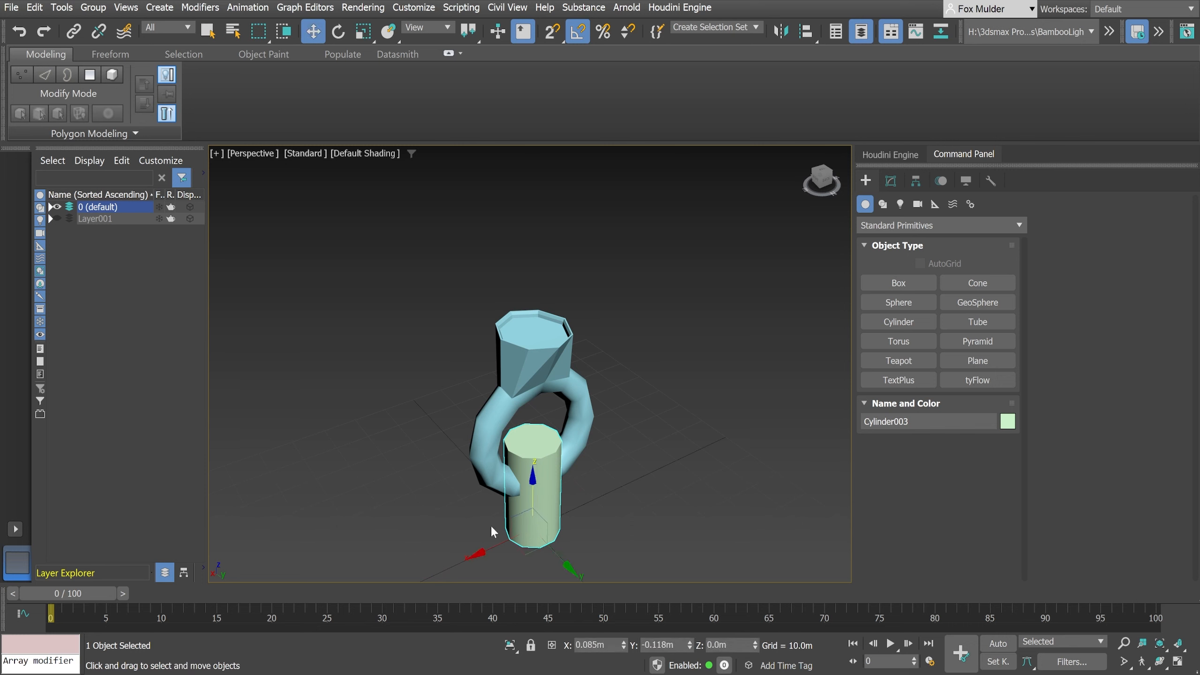
left_click_drag(530, 487, 526, 288)
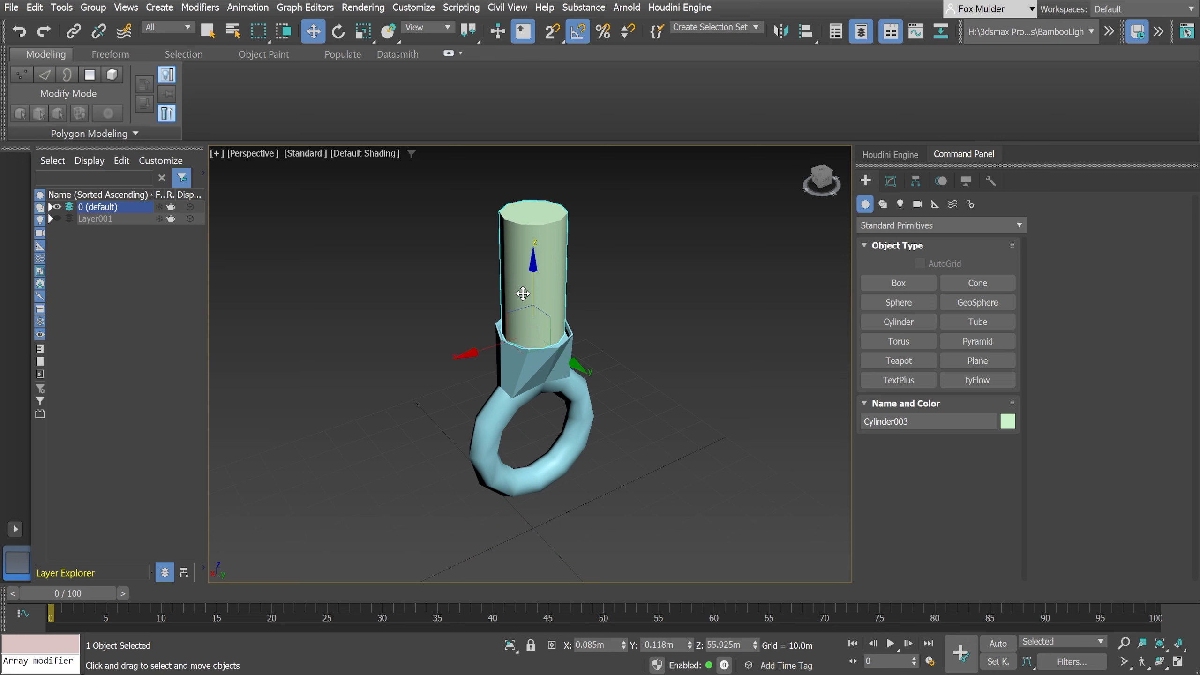
scroll(611, 416, "up", 3)
key("z")
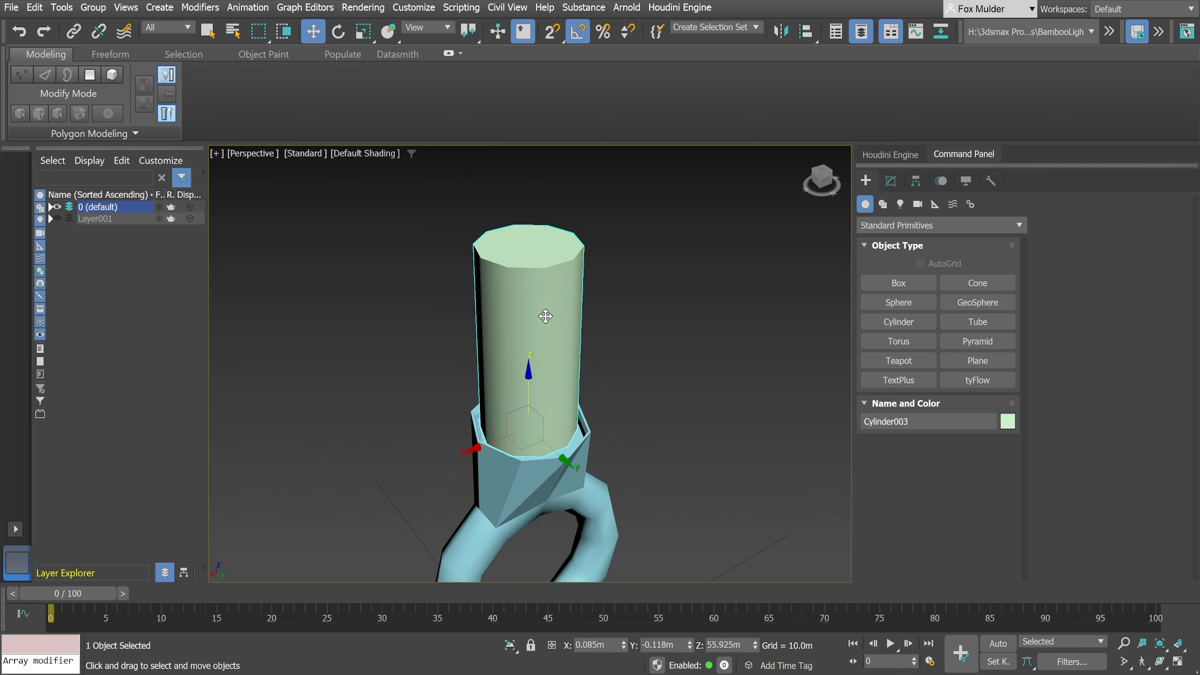
- Reduce the cylinder's number of sides to 8 to match the octagonal neck
left_click(891, 181)
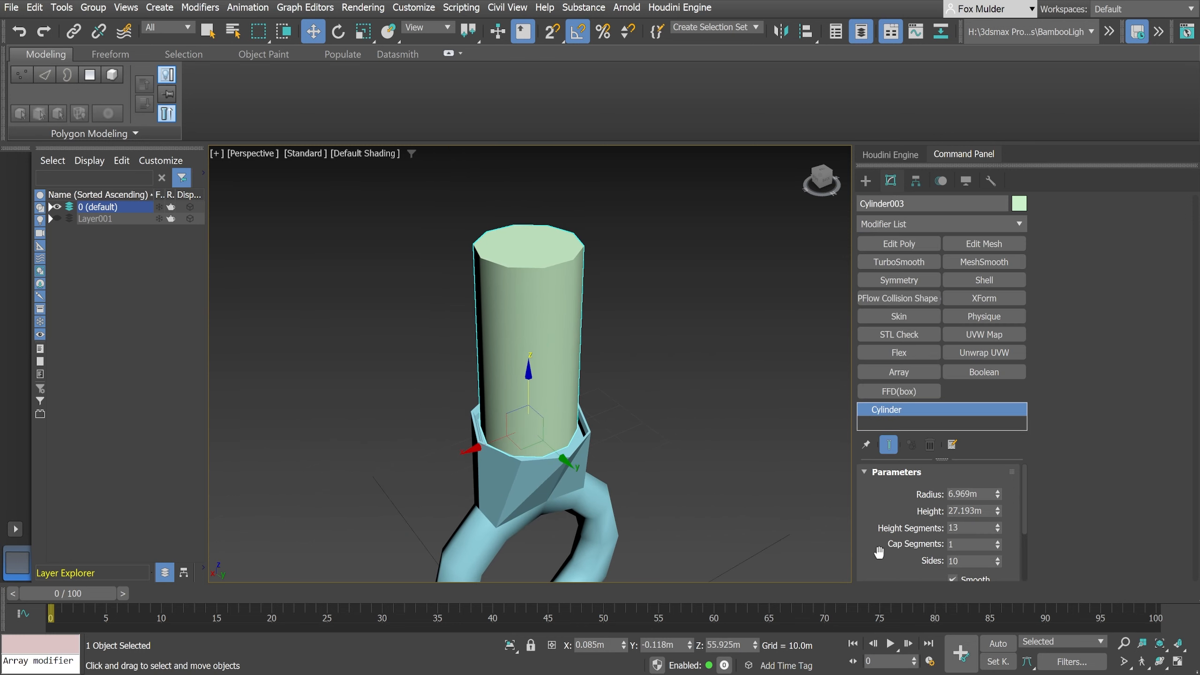
left_click_drag(880, 554, 880, 488)
left_click(999, 499)
left_click(998, 499)
middle_click_drag(575, 503, 579, 505)
middle_click_drag(679, 532, 678, 490, "alt")
- Increase the cylinder's radius to about 7.85 m so it fits closely inside the neck's rim
scroll(629, 506, "up", 4)
scroll(630, 496, "up", 4)
scroll(678, 491, "up", 2)
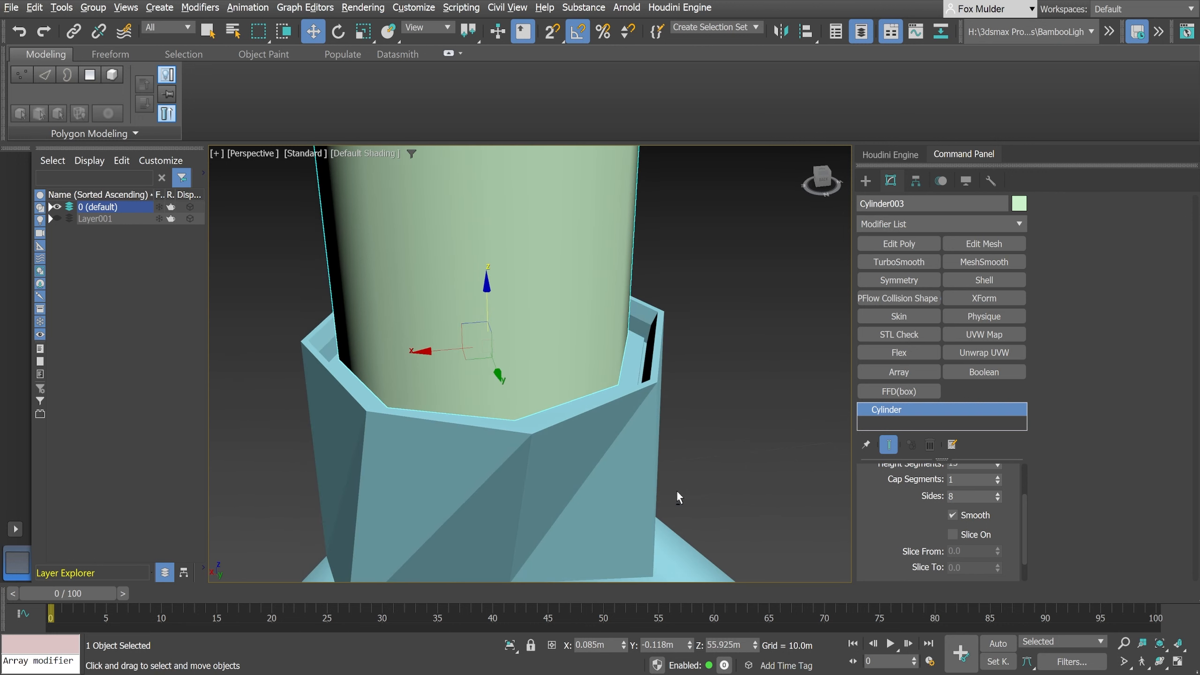
scroll(627, 479, "up", 3)
scroll(627, 478, "down", 3)
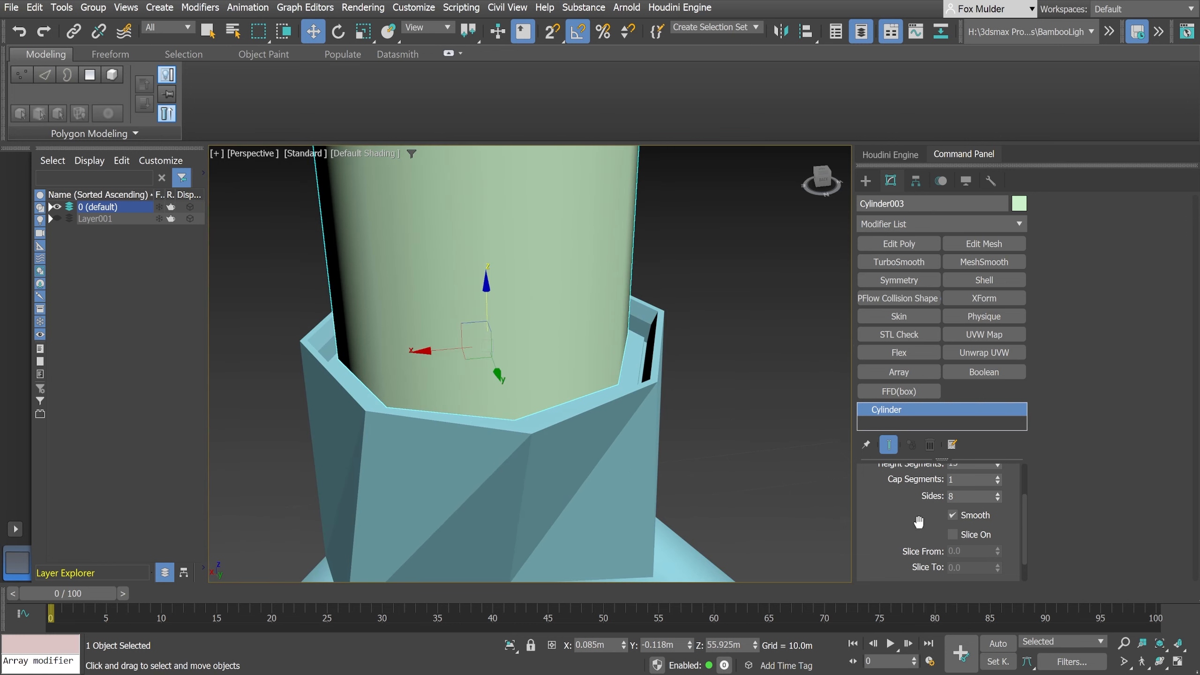
scroll(889, 518, "up", 2)
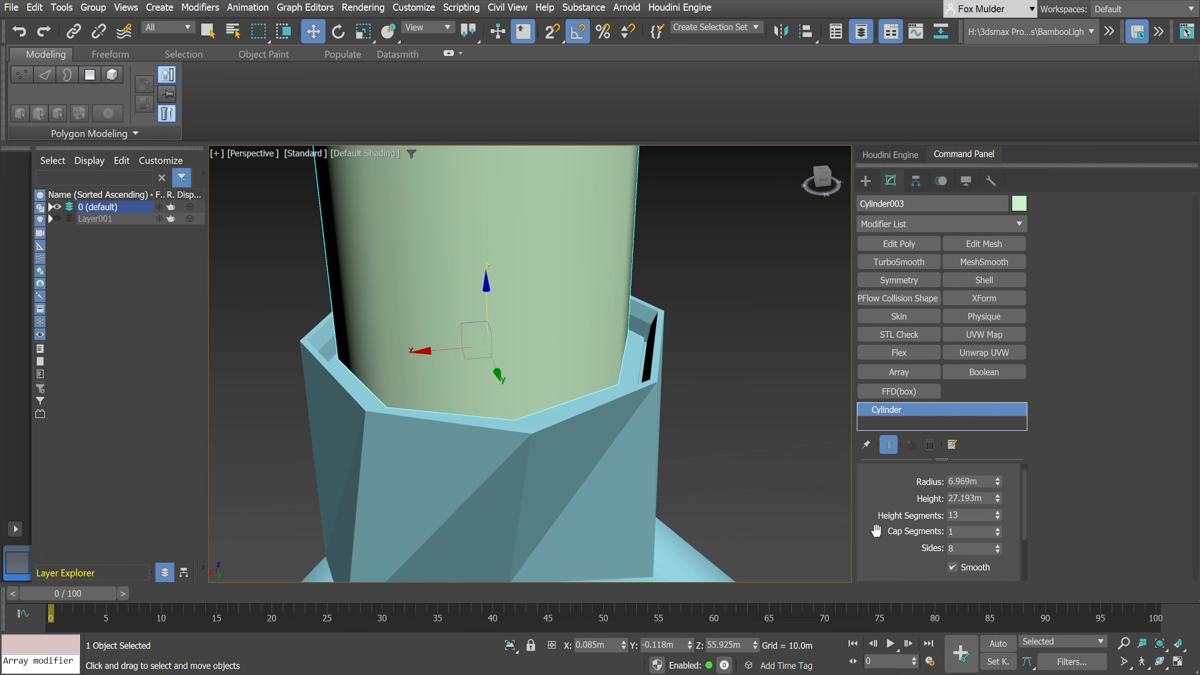
left_click_drag(998, 479, 1001, 481)
middle_click_drag(843, 494, 585, 453, "alt")
scroll(661, 484, "down", 3)
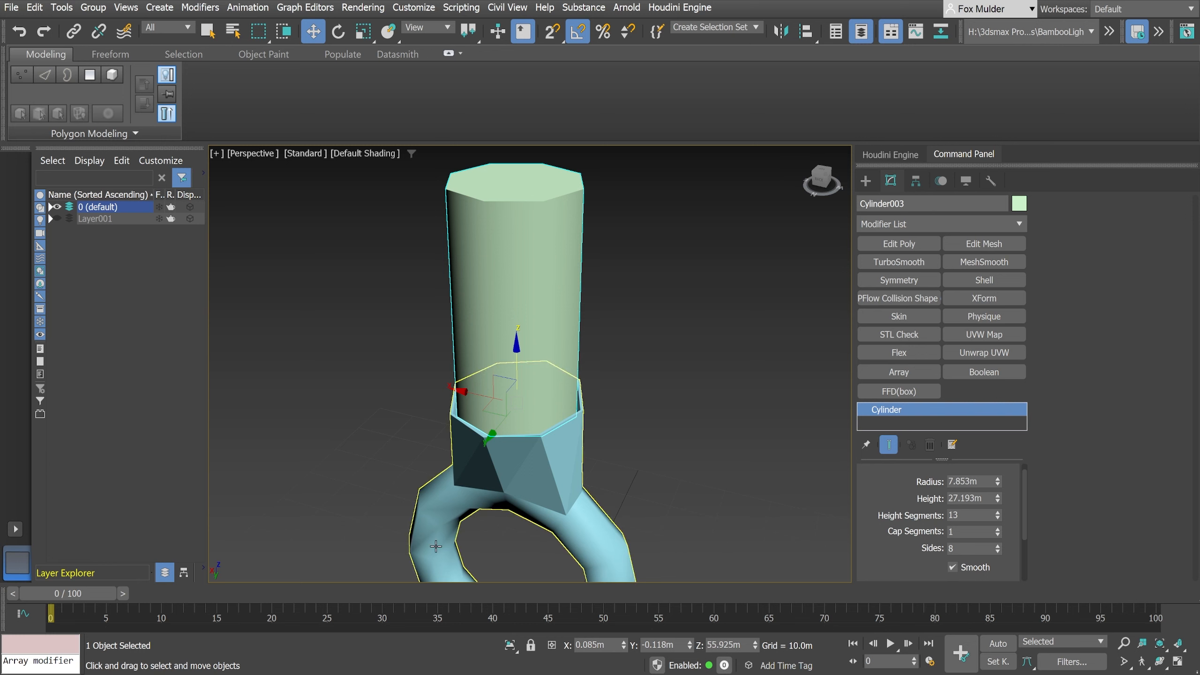
middle_click_drag(547, 429, 547, 397)
- Attach the cylinder to the ring object at its Edit Poly level, and leave the Attach command
left_click(565, 486)
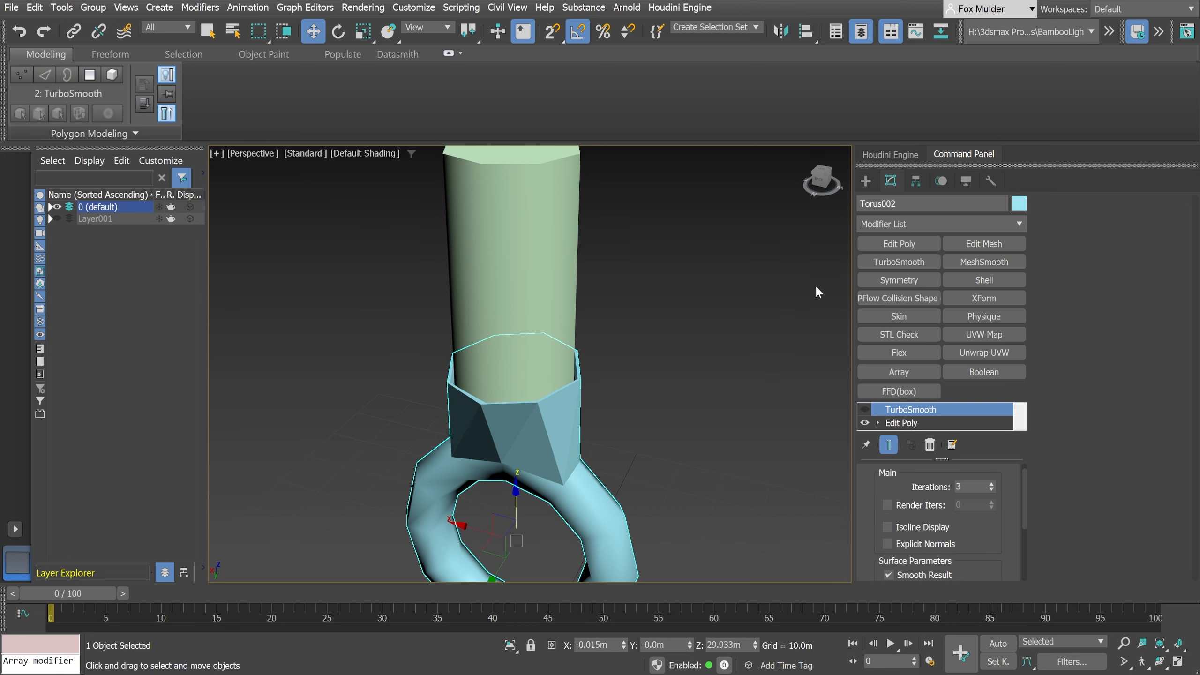
left_click(900, 423)
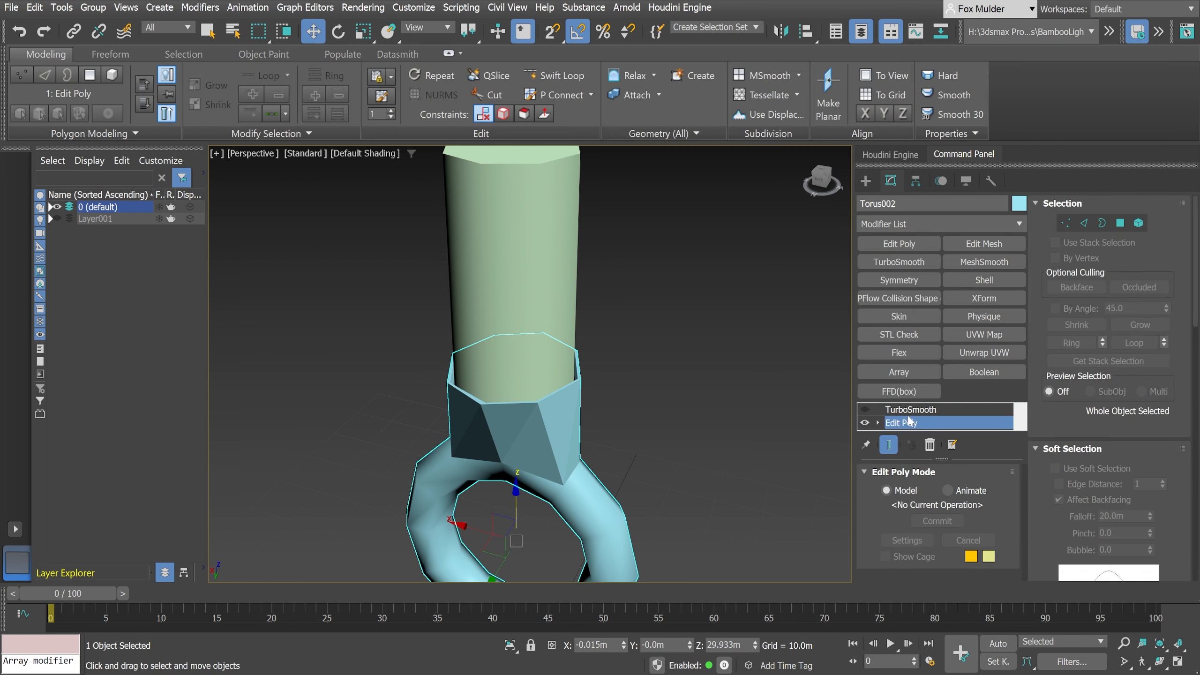
scroll(1058, 428, "down", 1)
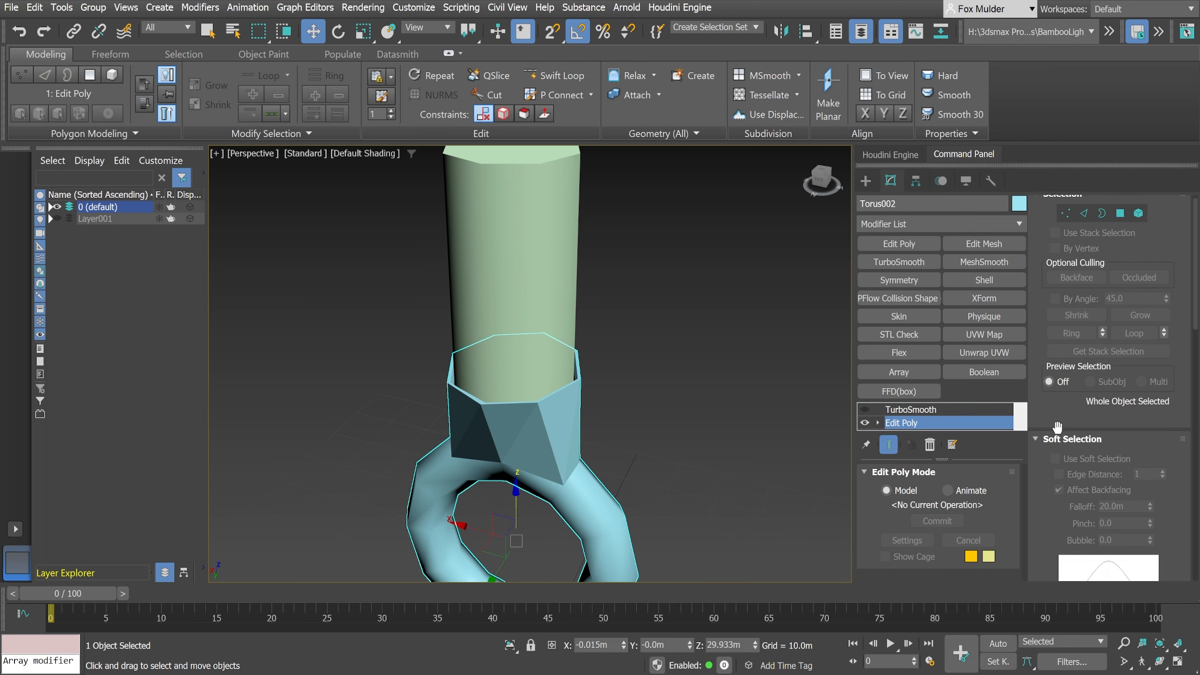
scroll(1052, 510, "down", 1)
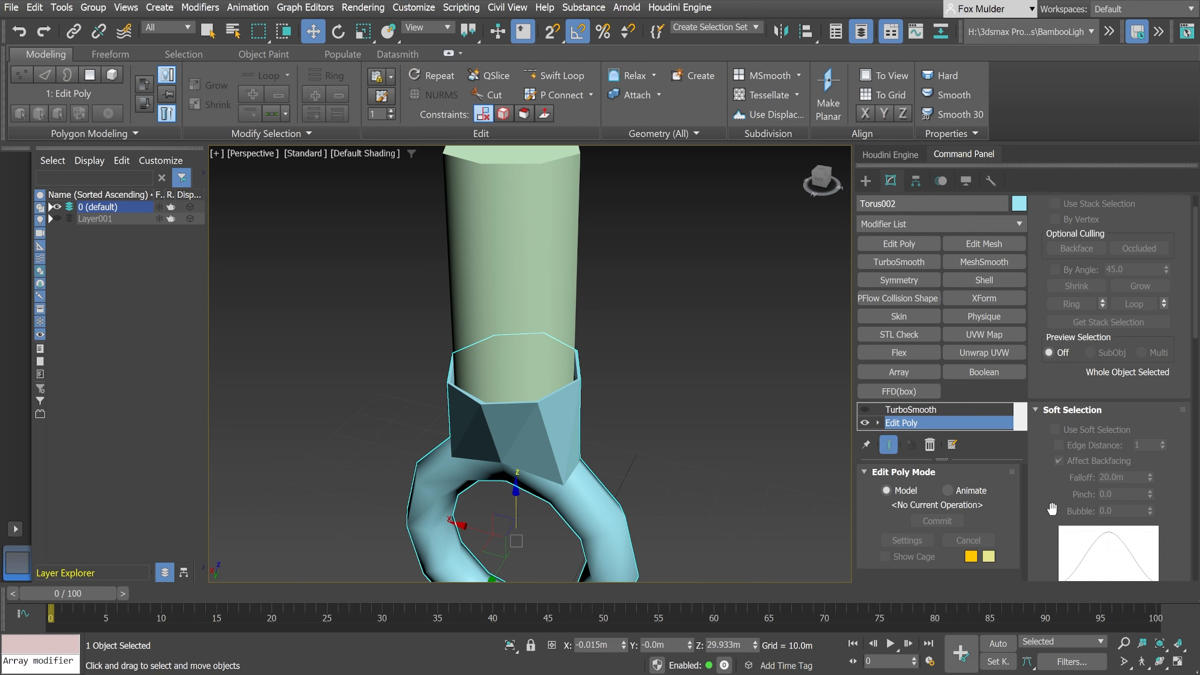
scroll(1052, 510, "down", 10)
scroll(1051, 507, "down", 15)
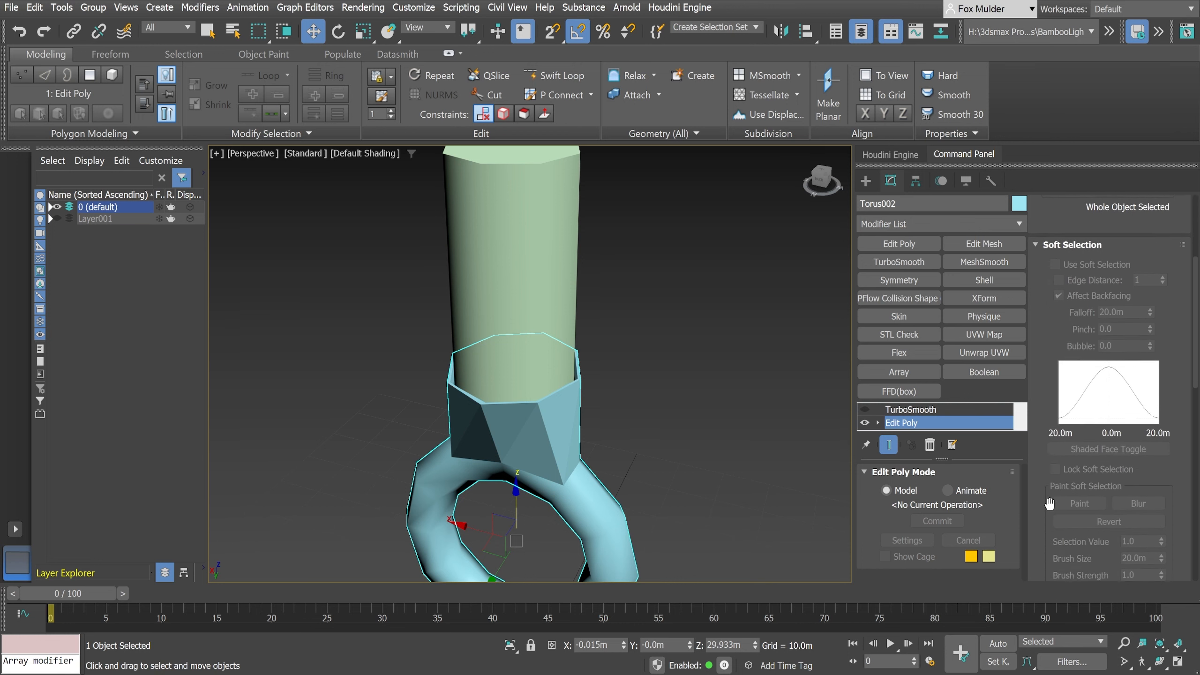
scroll(1047, 497, "down", 6)
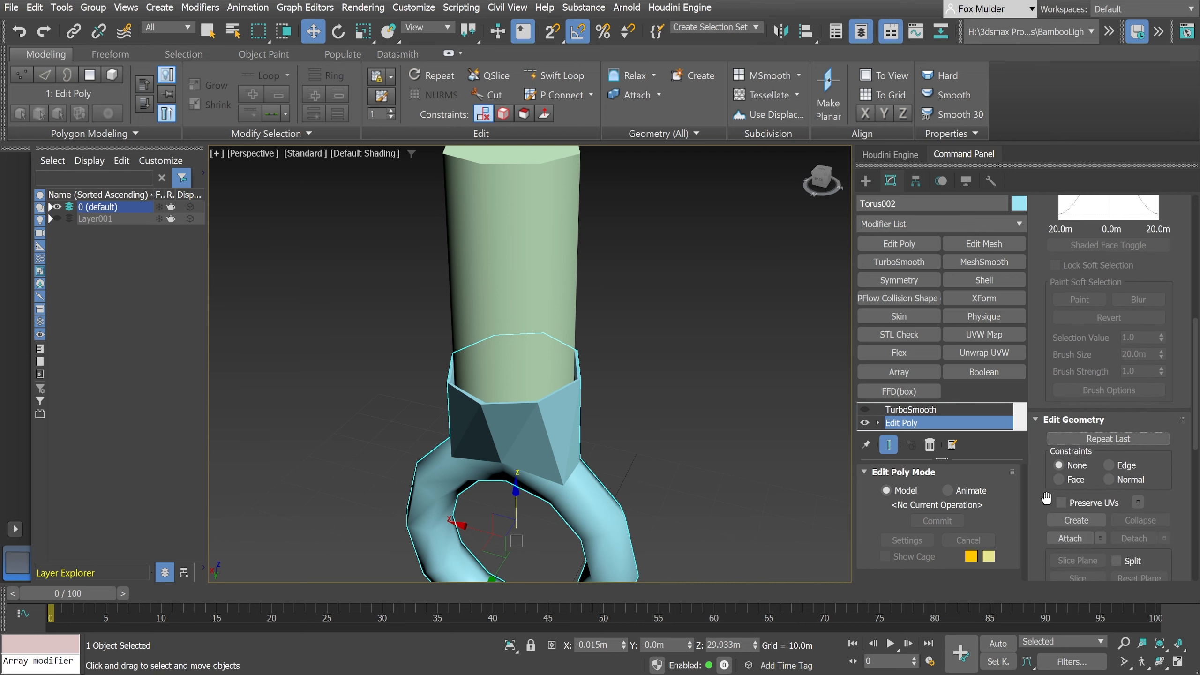
scroll(1045, 497, "down", 1)
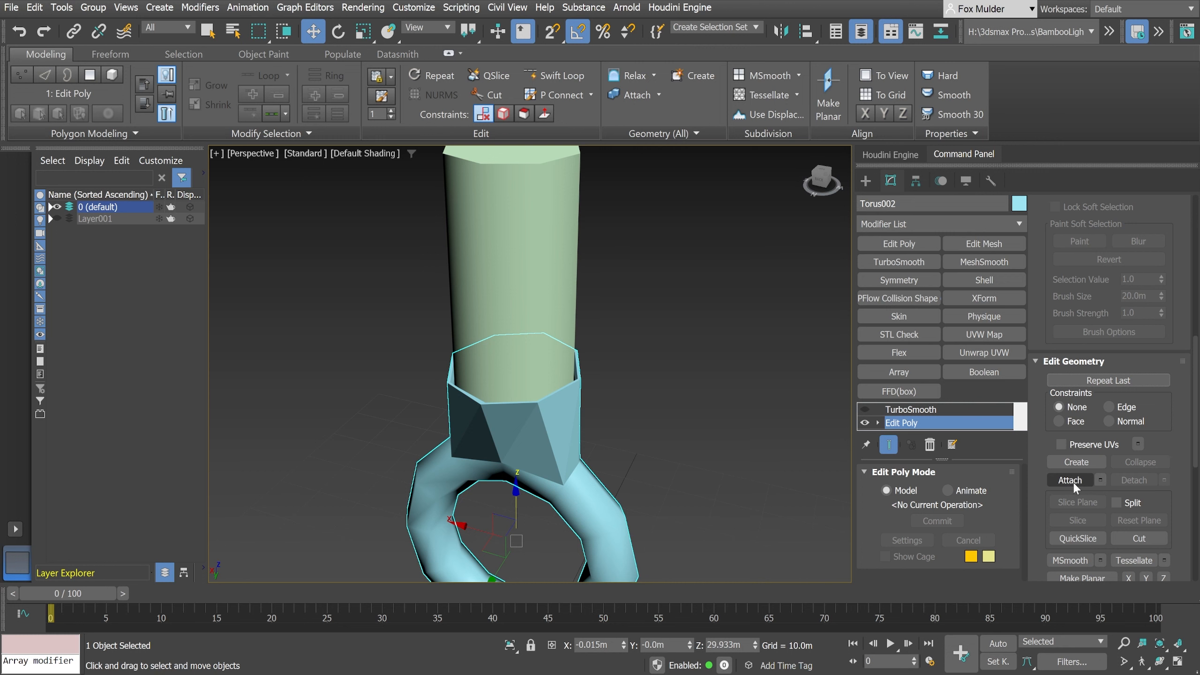
left_click(1070, 480)
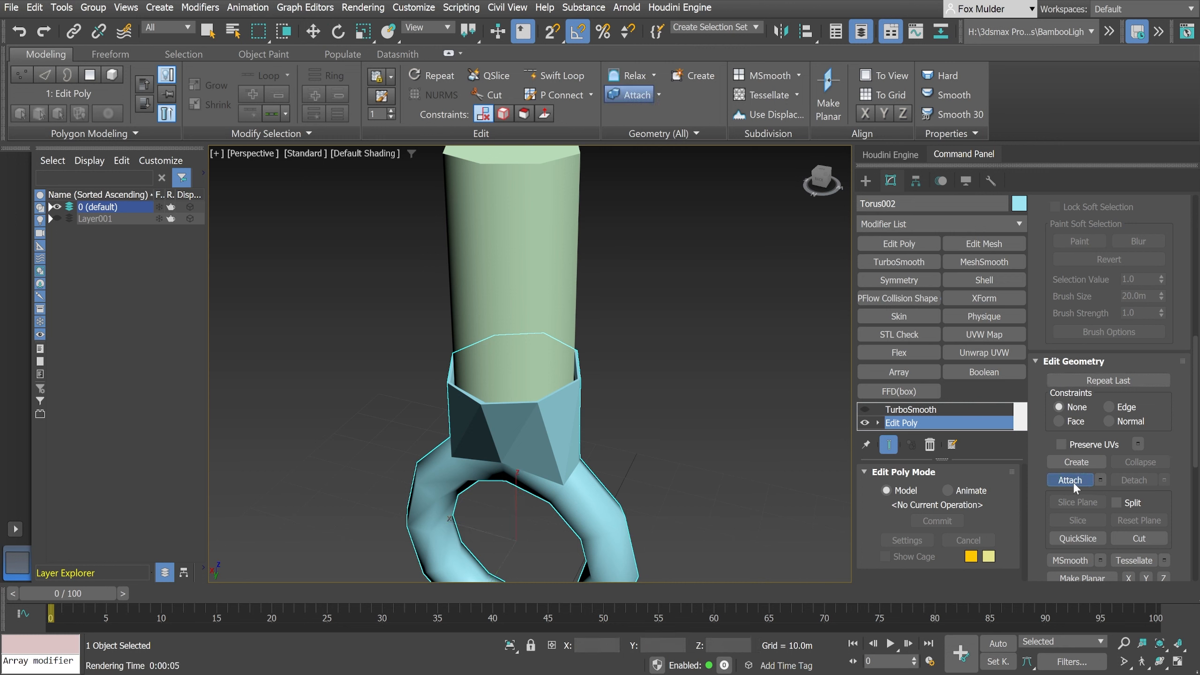
left_click(546, 226)
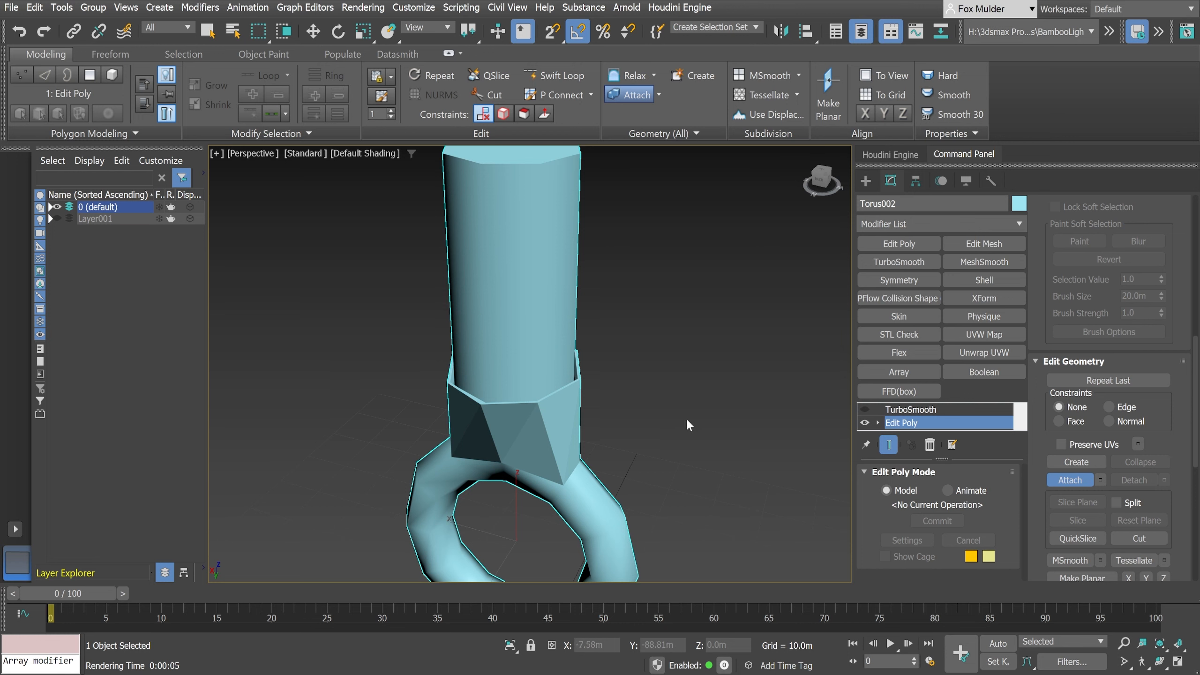
right_click(672, 382)
middle_click_drag(592, 377, 631, 376)
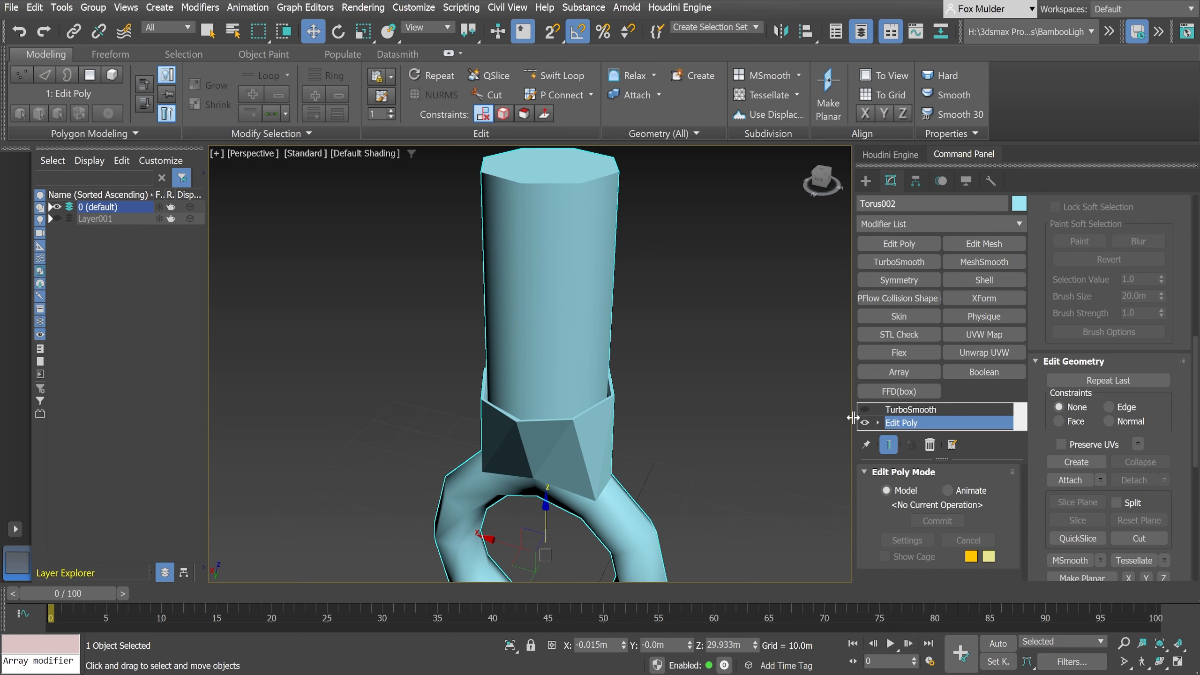
- Enable the TurboSmooth effect and examine how the cylinder, neck and ring look smoothed
left_click(900, 410)
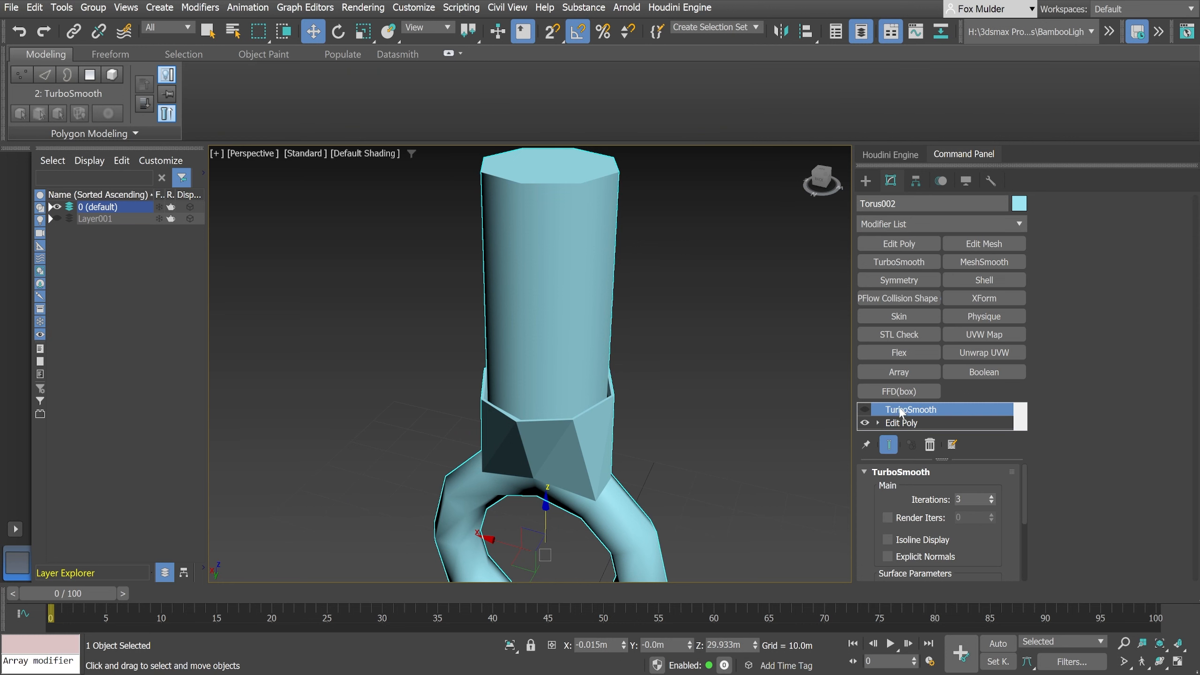
left_click(865, 409)
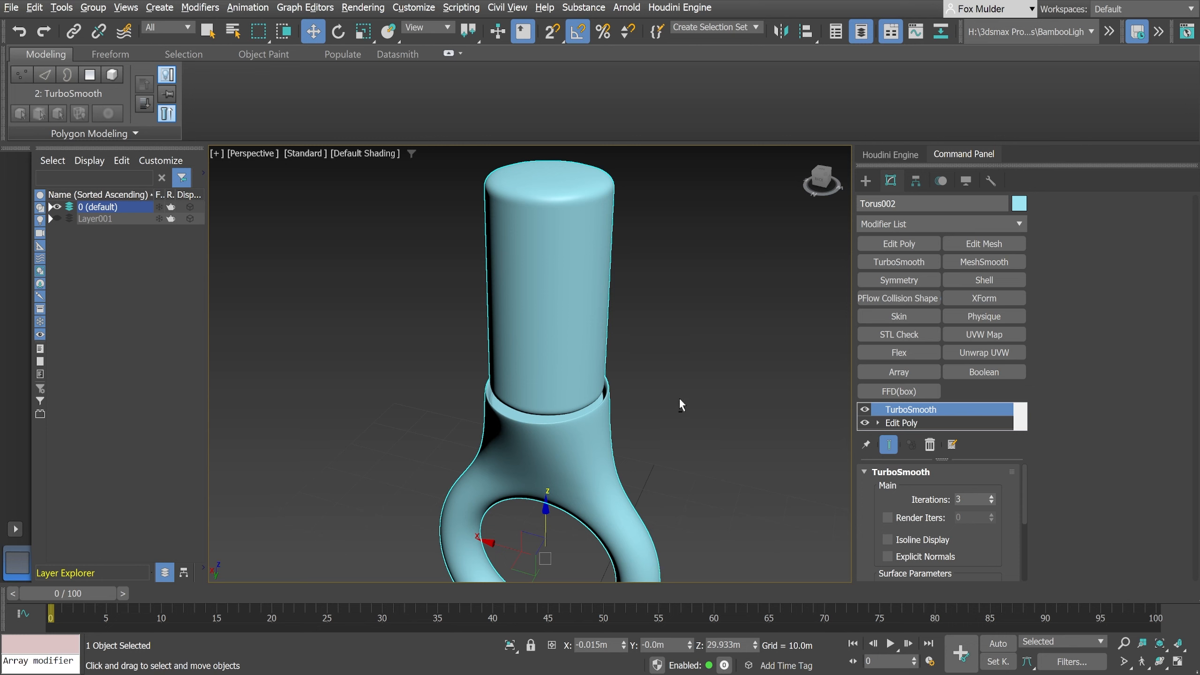
middle_click_drag(681, 401, 690, 370, "alt")
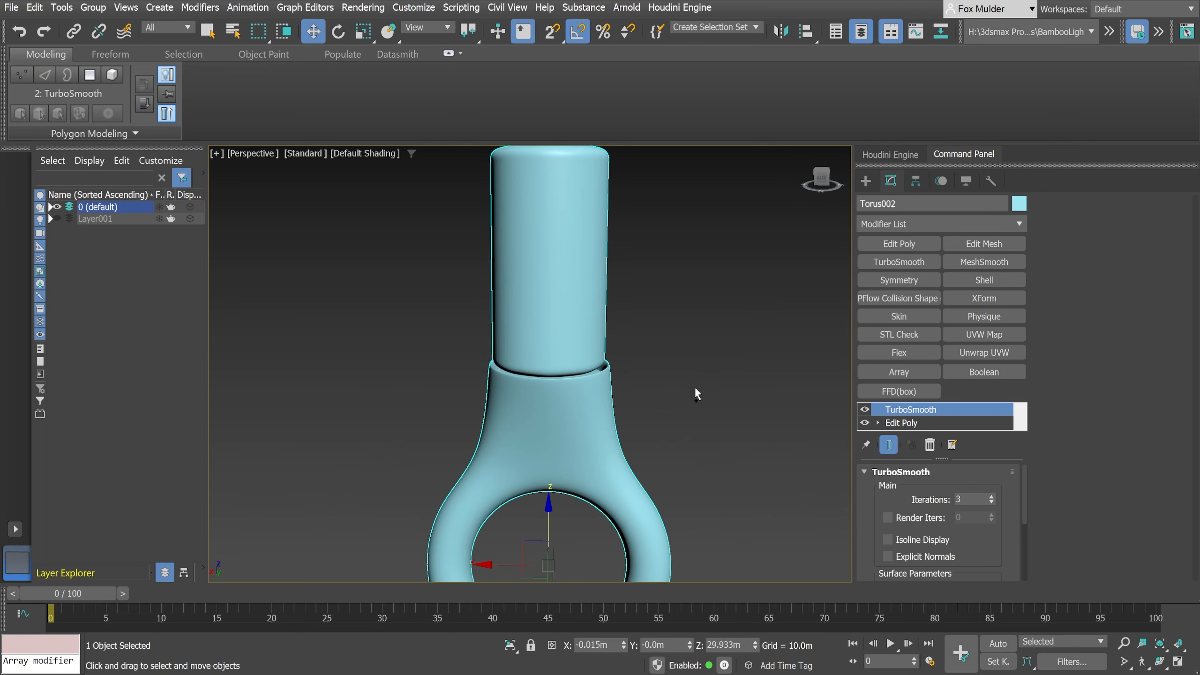
scroll(694, 392, "down", 3)
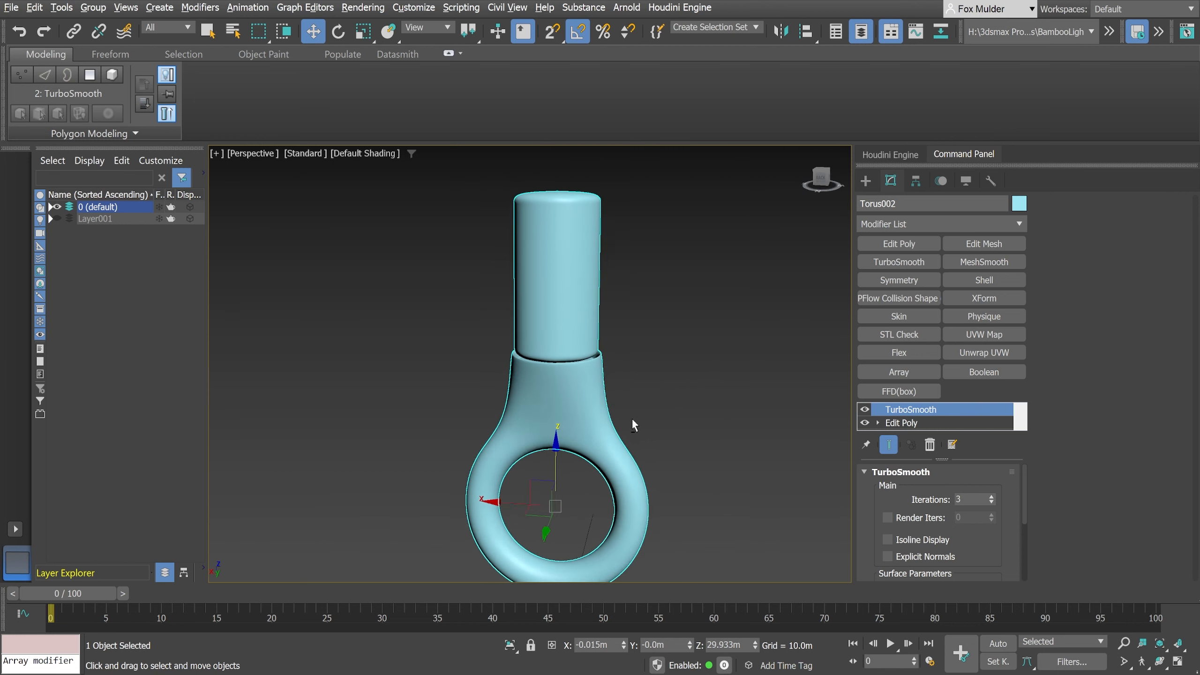
middle_click_drag(634, 422, 612, 418, "alt")
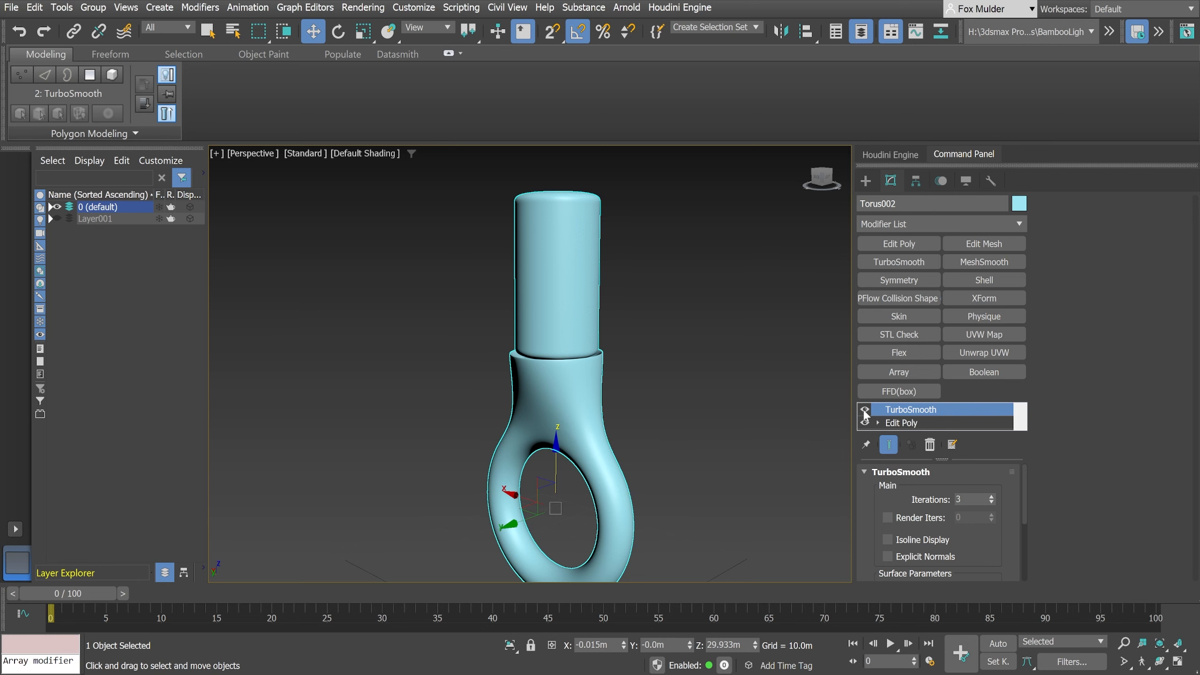
- Disable the TurboSmooth effect, enter the Edit Poly polygon level and display edged faces in the perspective view
left_click(891, 424)
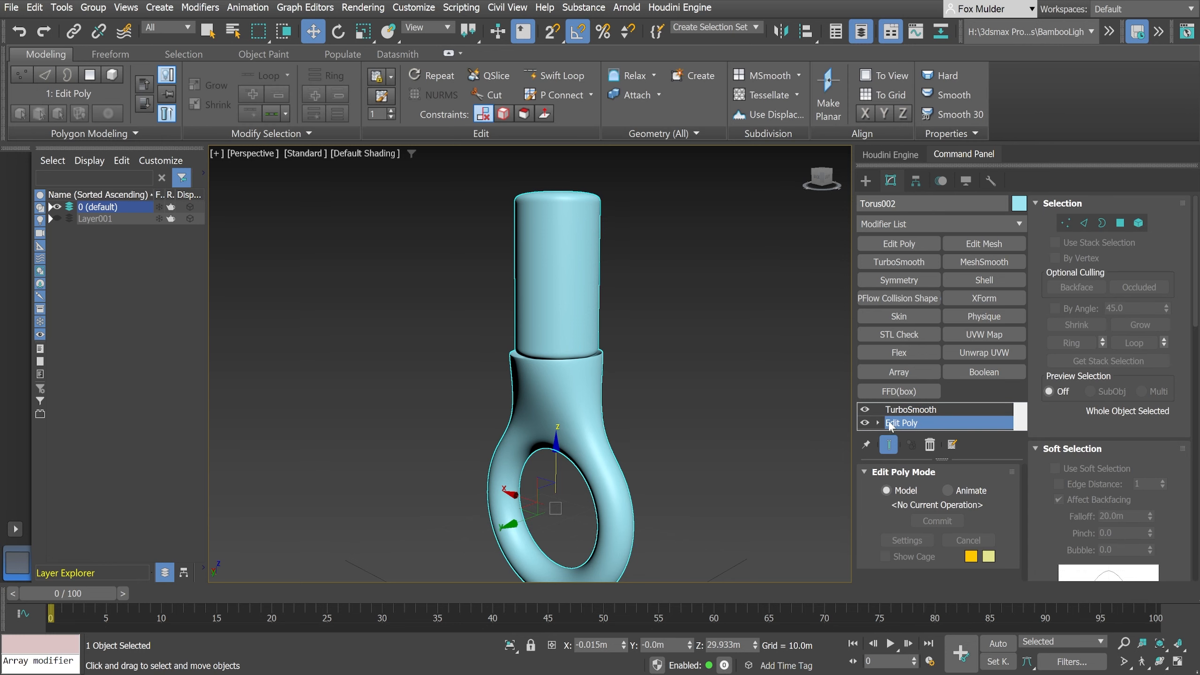
left_click(864, 409)
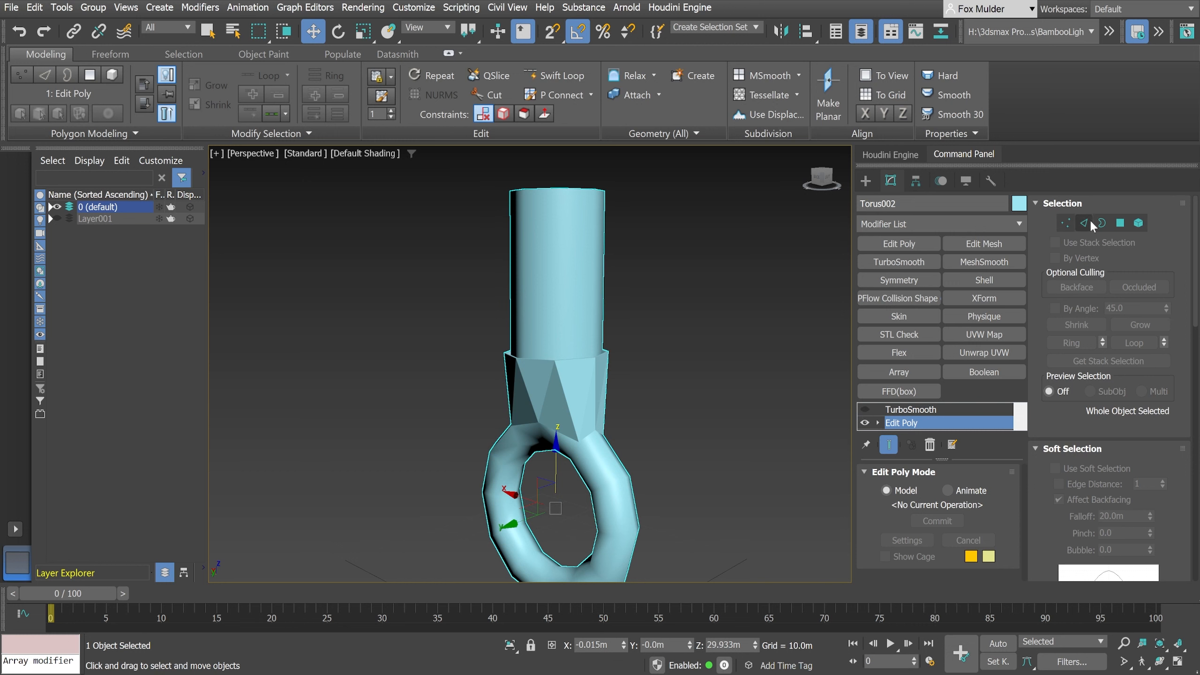
left_click(1120, 223)
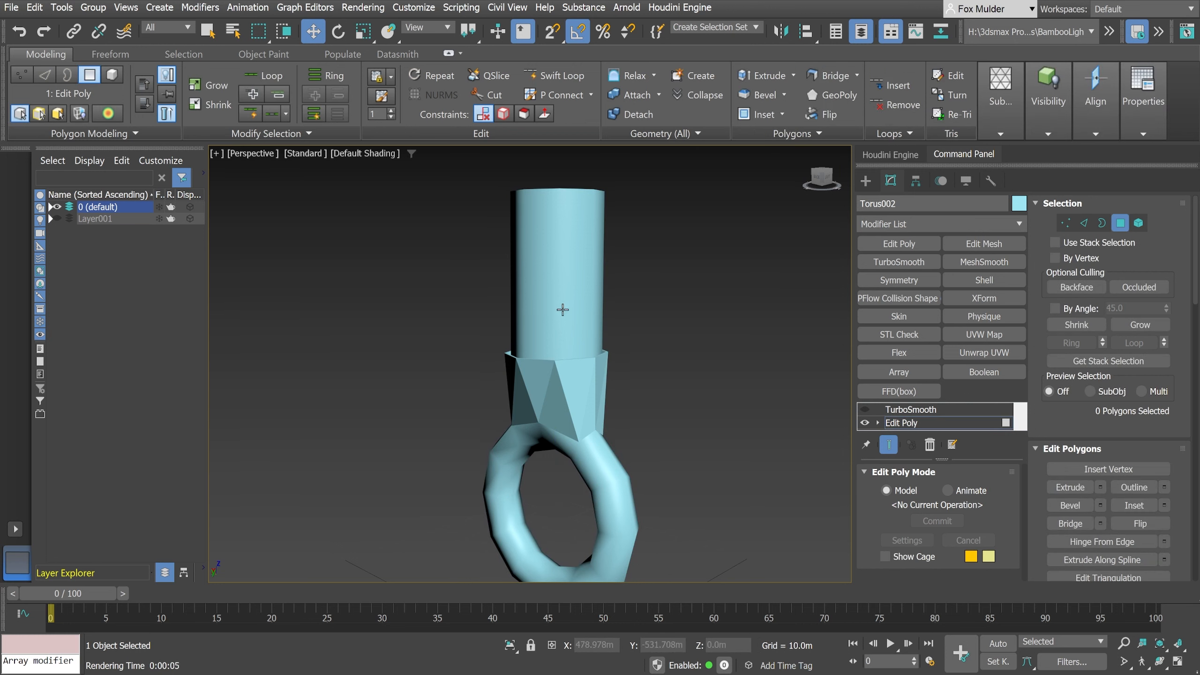
scroll(562, 341, "up", 2)
mouse_move(556, 381)
middle_mouse_down("alt")
mouse_move(568, 393)
mouse_move(565, 367)
mouse_move(563, 398)
mouse_move(566, 386)
middle_mouse_up("alt")
scroll(563, 371, "up", 3)
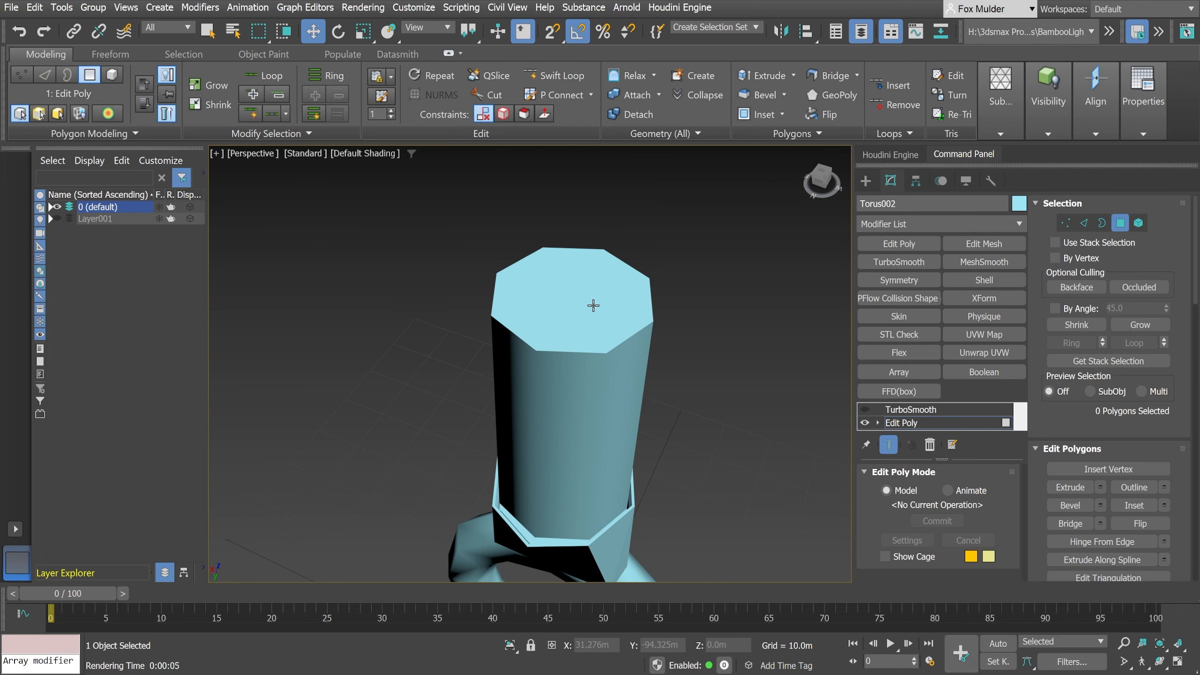
key("F3")
key("F4")
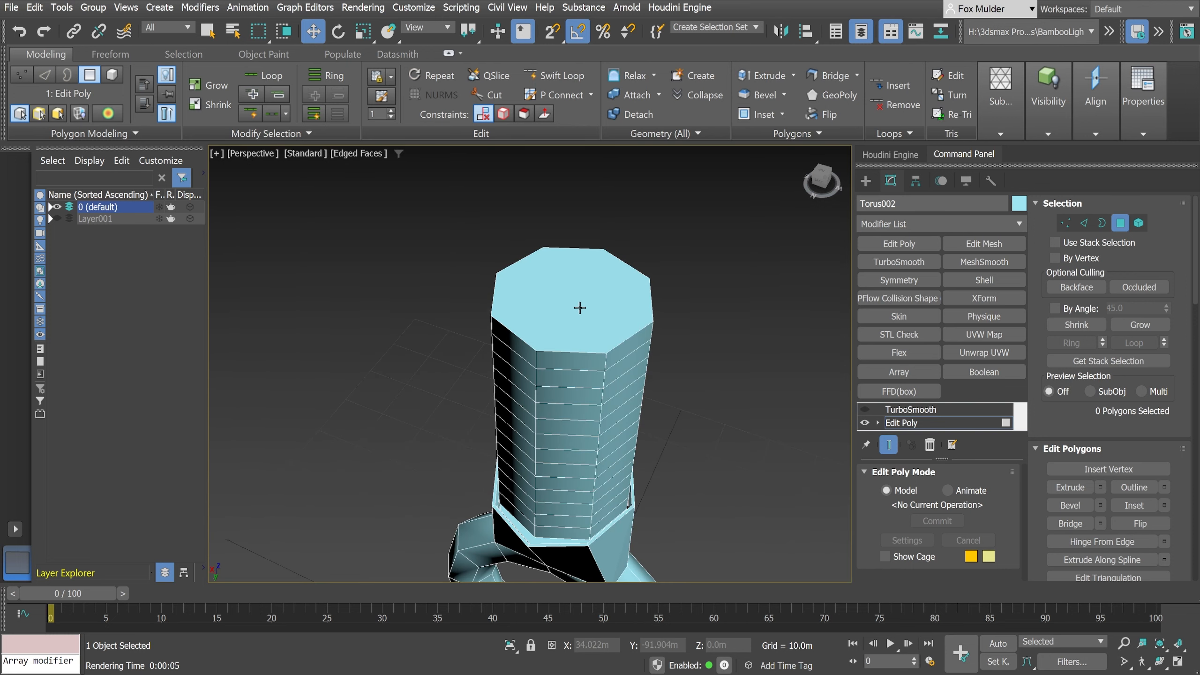
- Select the cylinder's top polygon and scale an inward extrusion of it to form a smaller concentric octagon
left_click(578, 305)
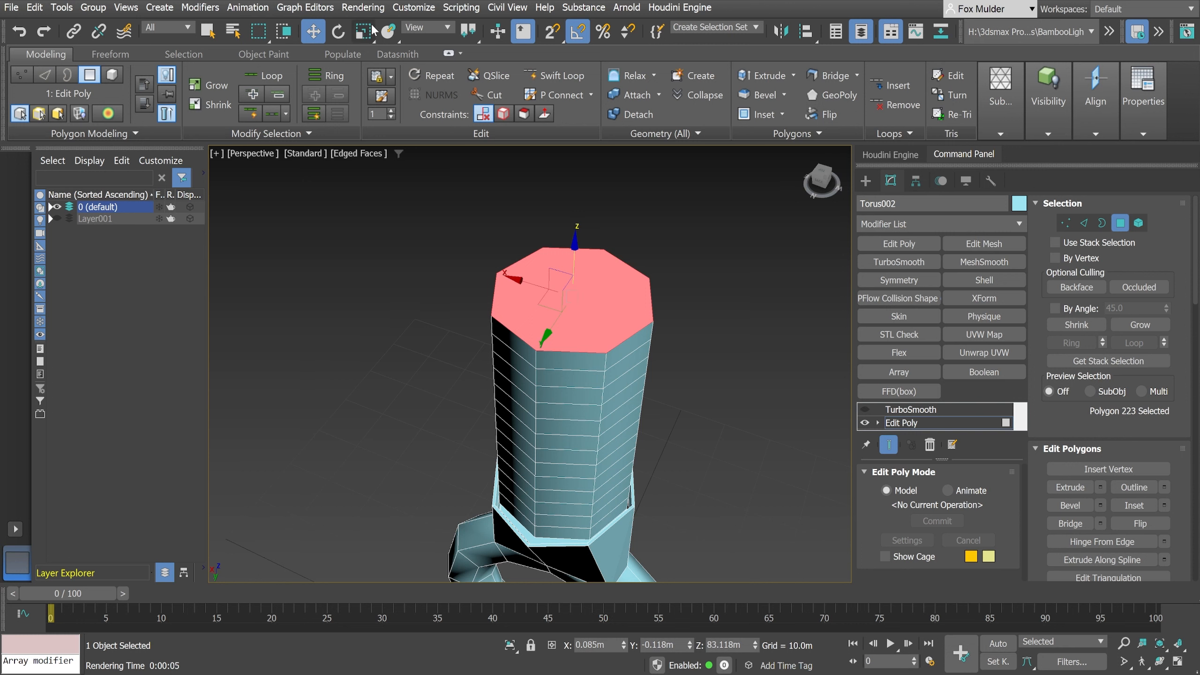
key("r")
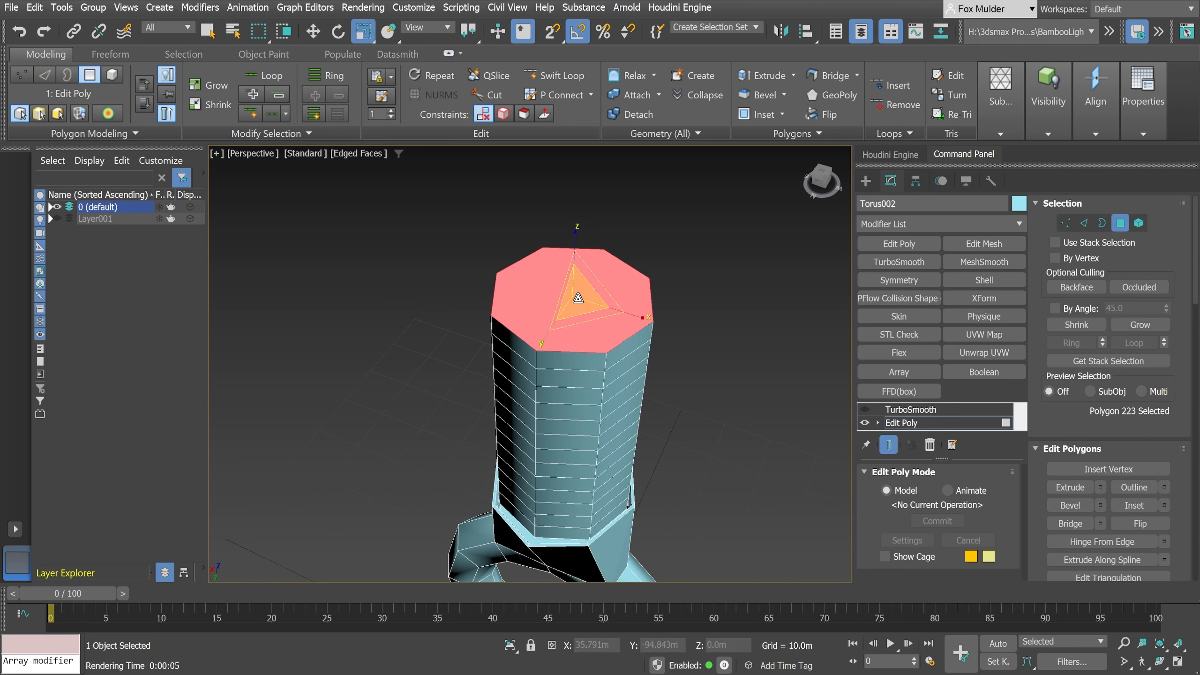
left_click_drag(576, 296, 576, 335)
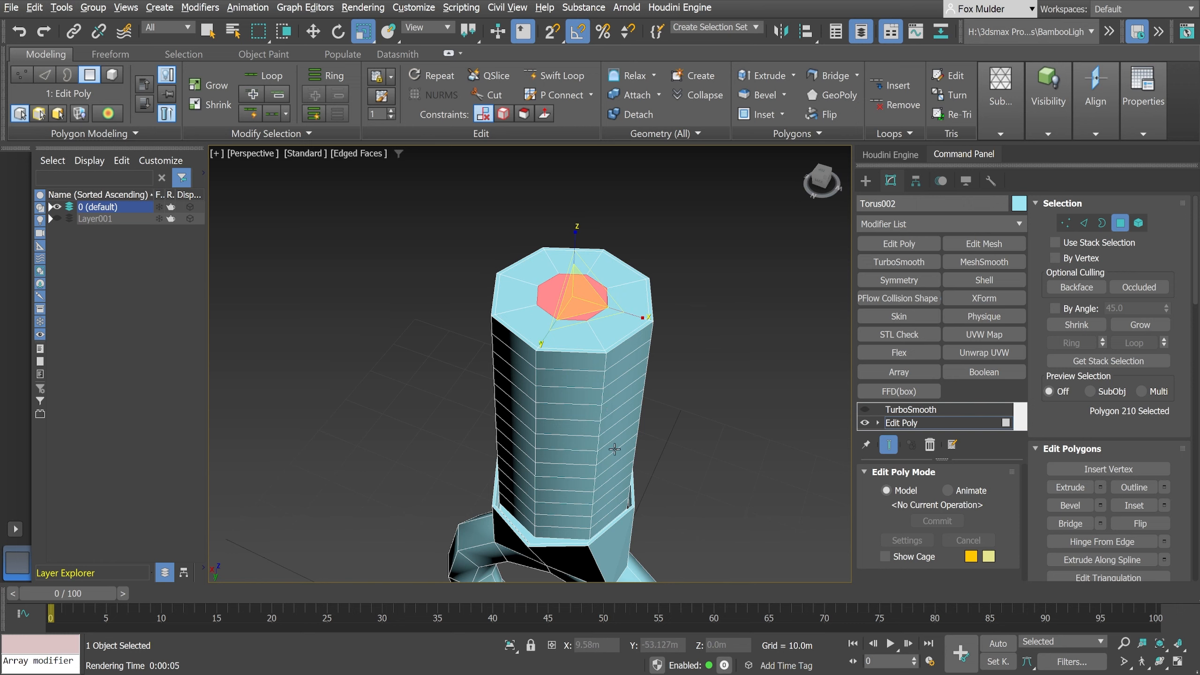
- Select the ring-and-neck element at the Element level and move it about 18 m along Y, clear of the cylinder
middle_click_drag(610, 447, 594, 313, "alt")
scroll(595, 383, "up", 10)
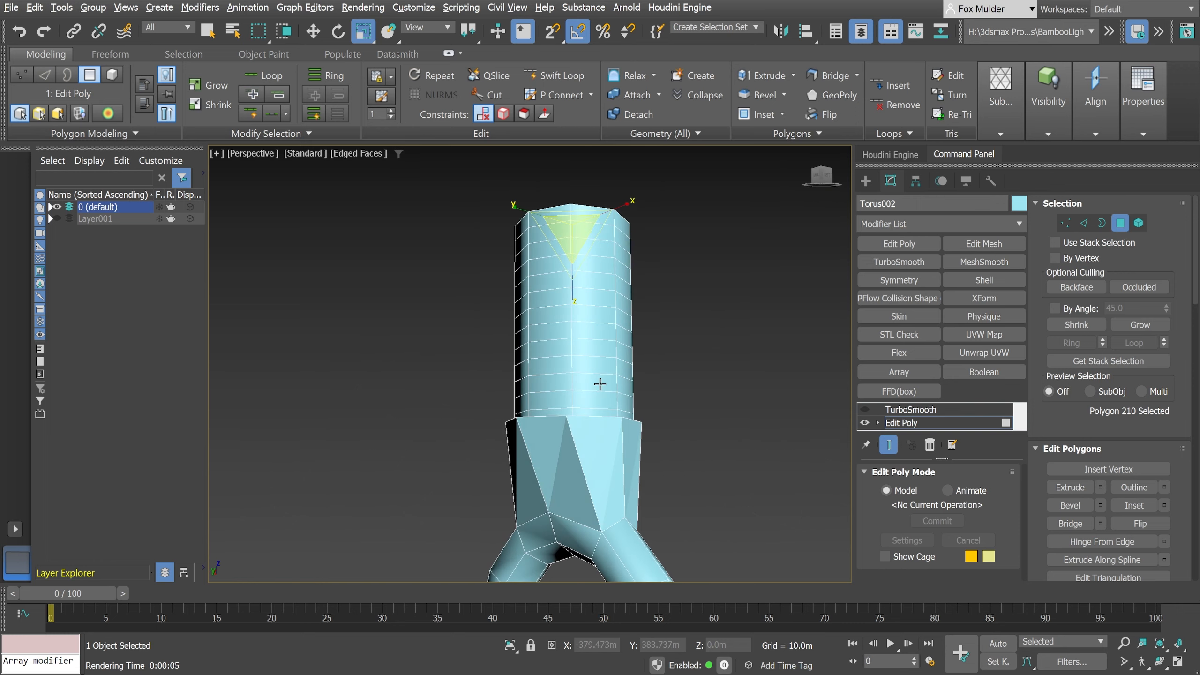
mouse_move(582, 444)
middle_mouse_down("alt")
mouse_move(568, 441)
mouse_move(595, 424)
middle_mouse_up("alt")
scroll(568, 441, "up", 2)
scroll(582, 429, "up", 1)
scroll(598, 427, "down", 6)
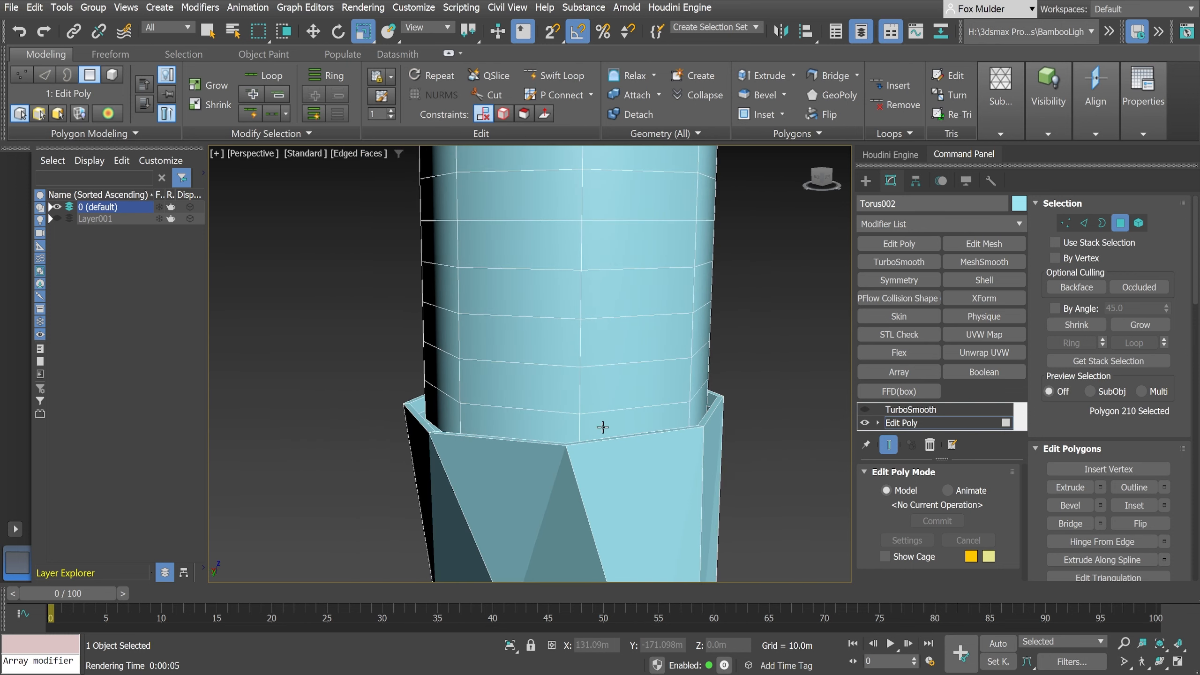
scroll(549, 356, "down", 5)
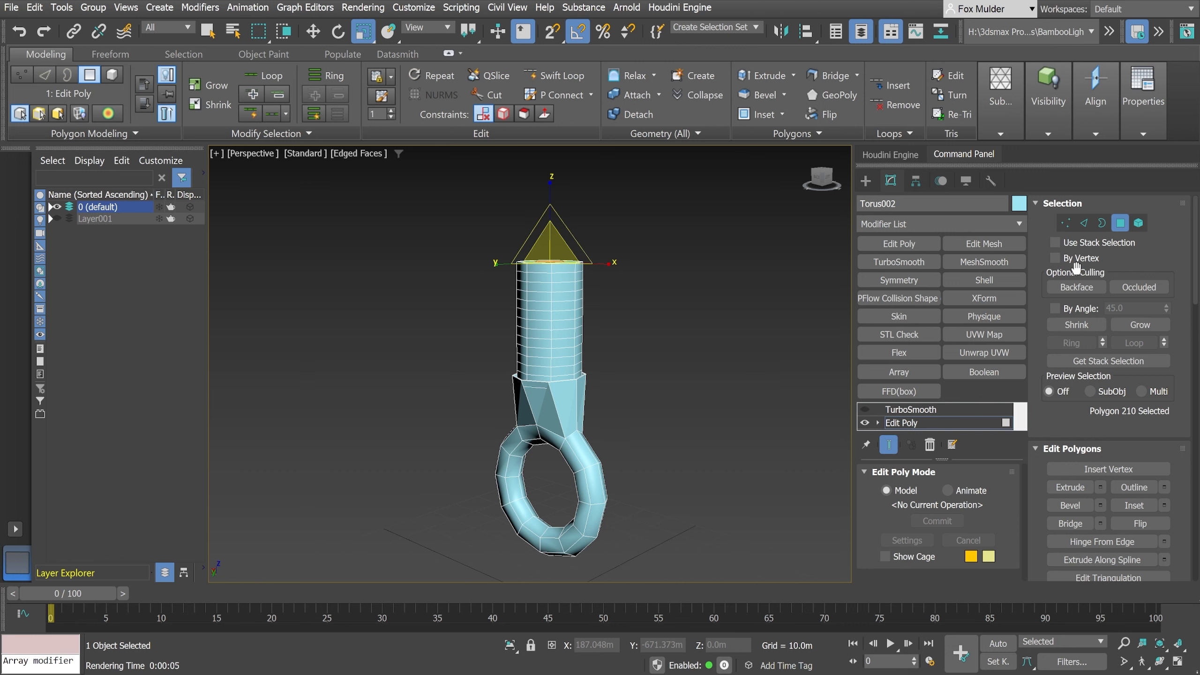
left_click(1139, 224)
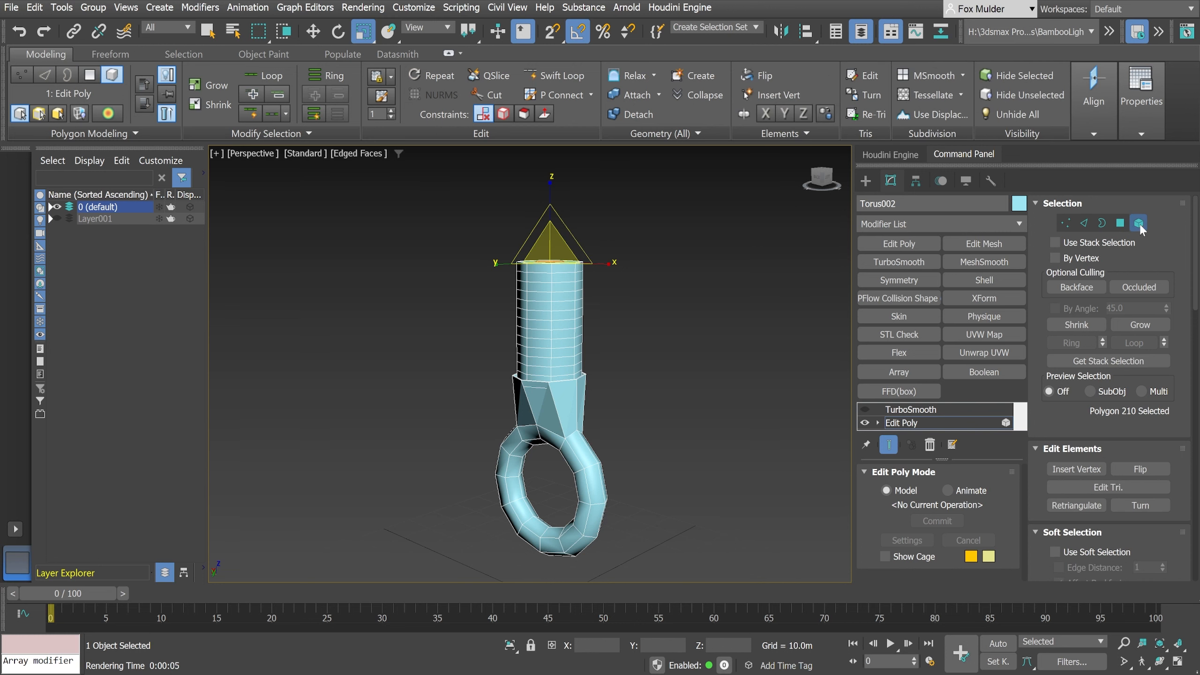
left_click(586, 454)
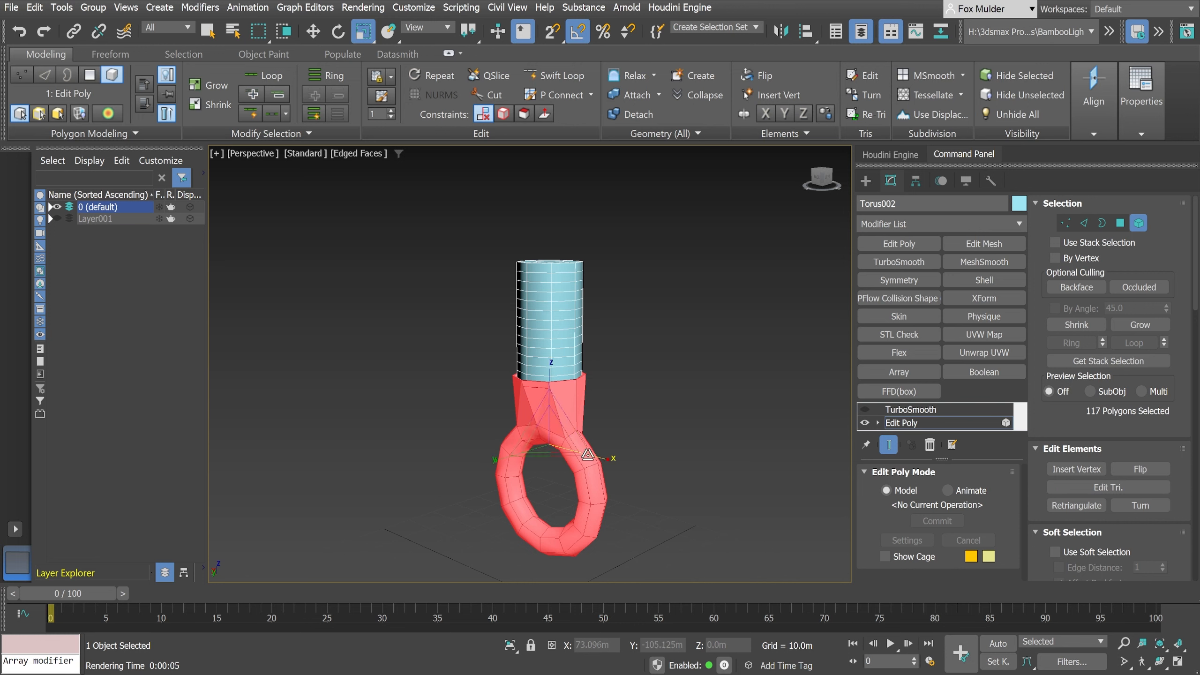
middle_click_drag(773, 475, 740, 495, "alt")
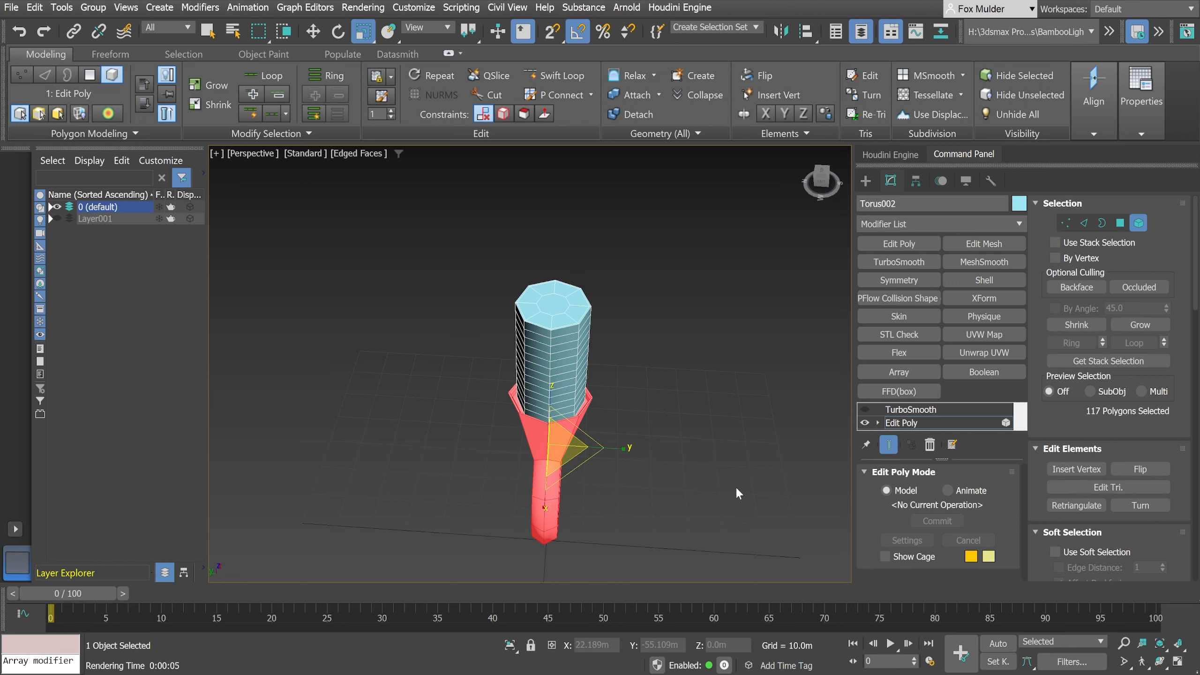
left_click(313, 32)
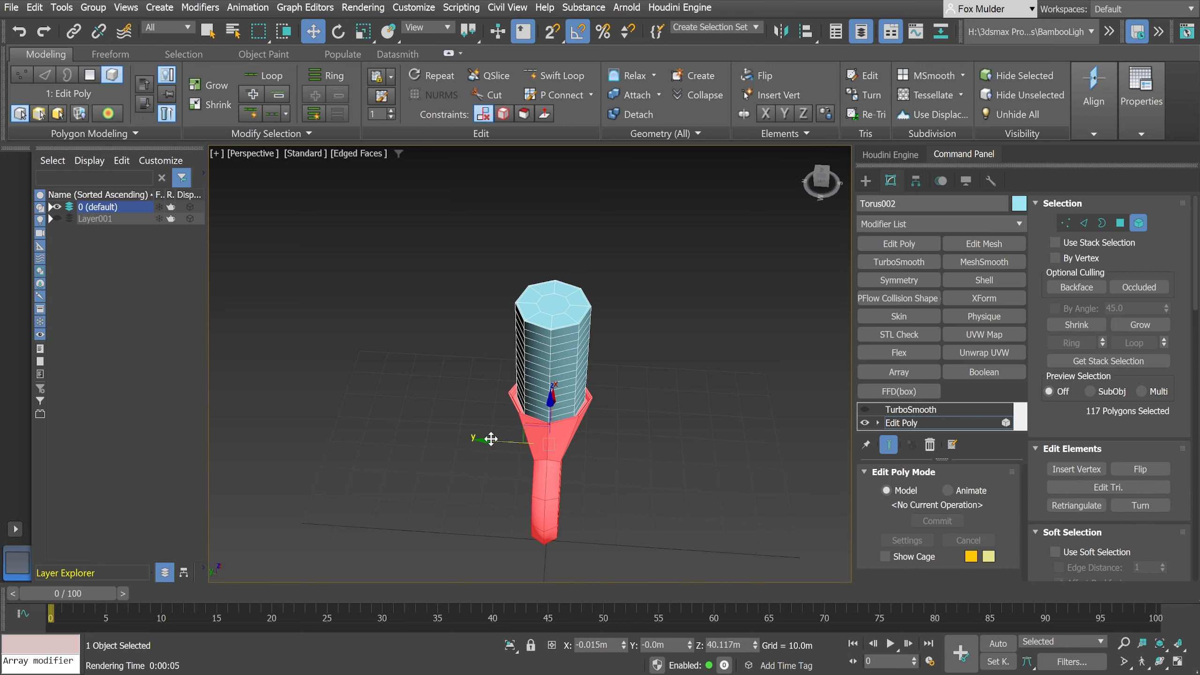
left_click_drag(491, 439, 418, 440)
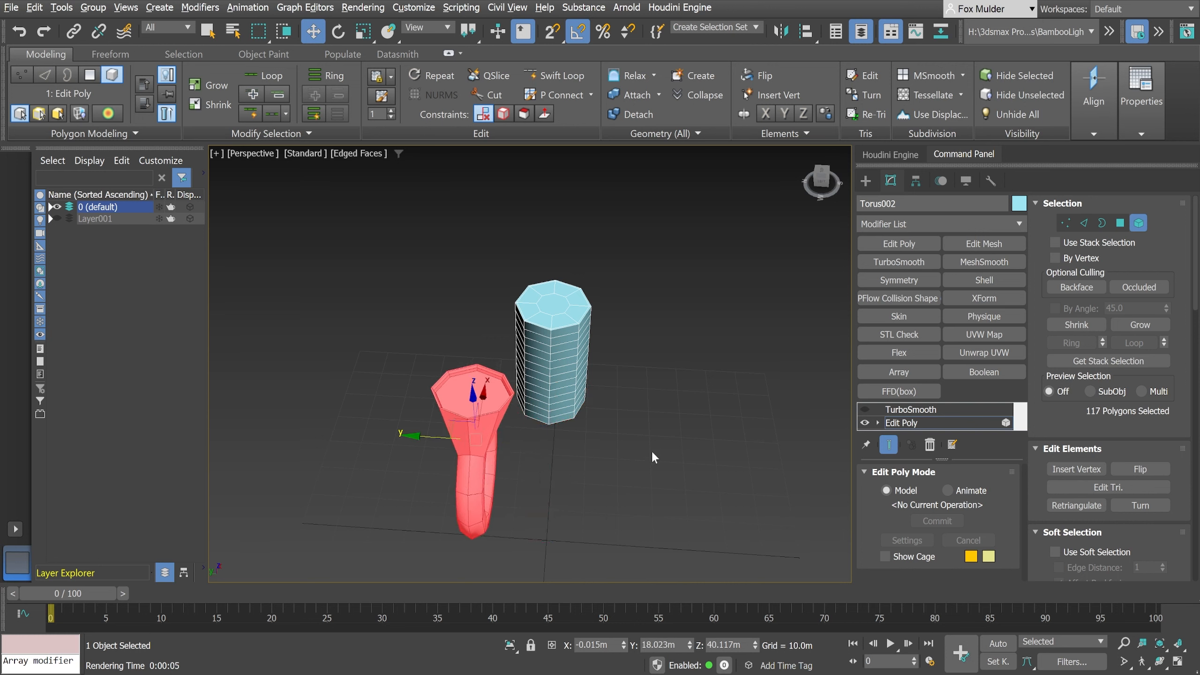
- Select the cylinder's bottom polygon and scale an inward extrusion of it to form a small concentric octagon
middle_click_drag(682, 382, 668, 326, "alt")
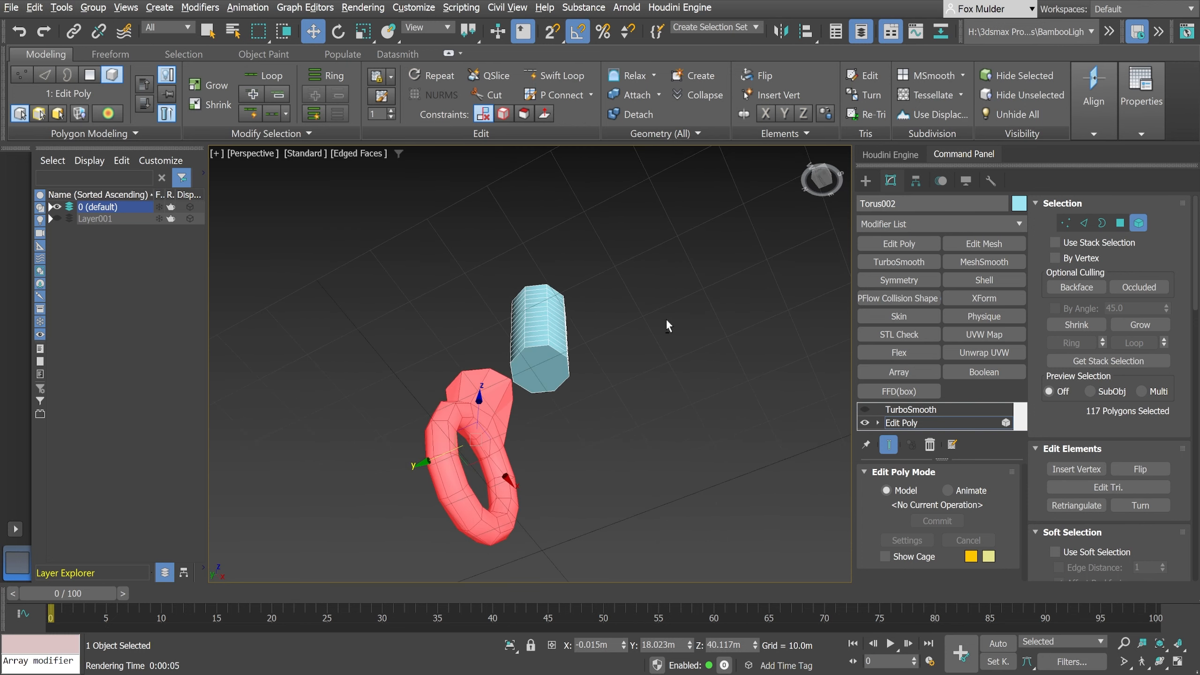
scroll(623, 340, "up", 5)
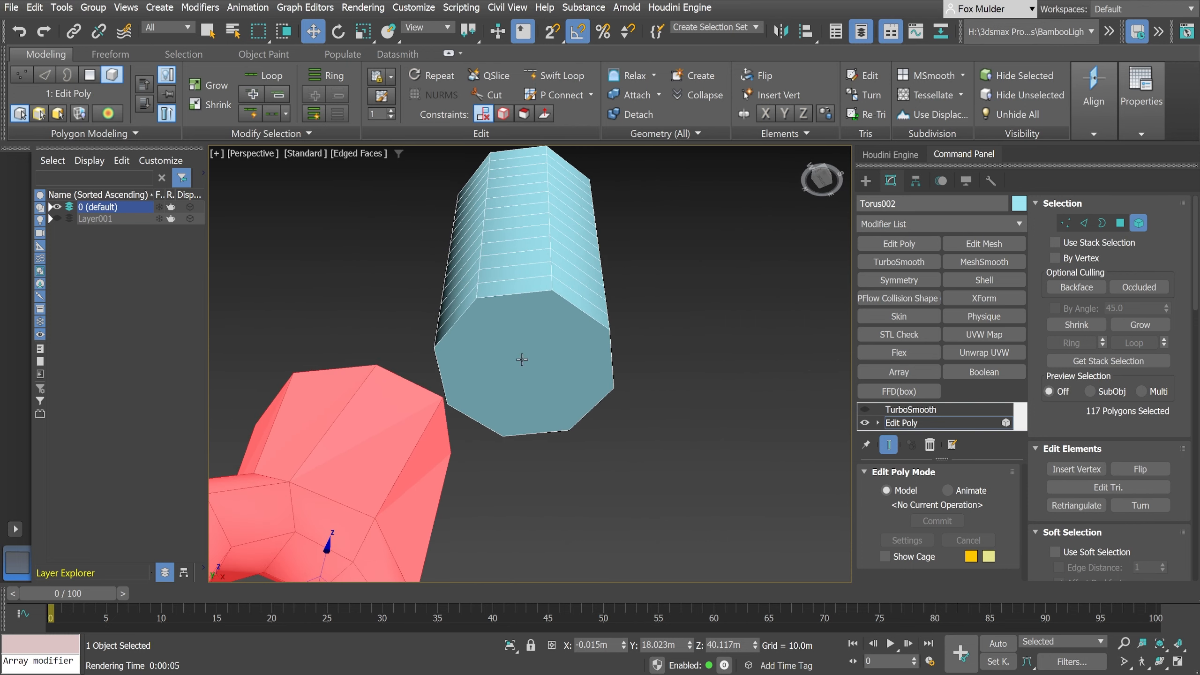
left_click(1118, 223)
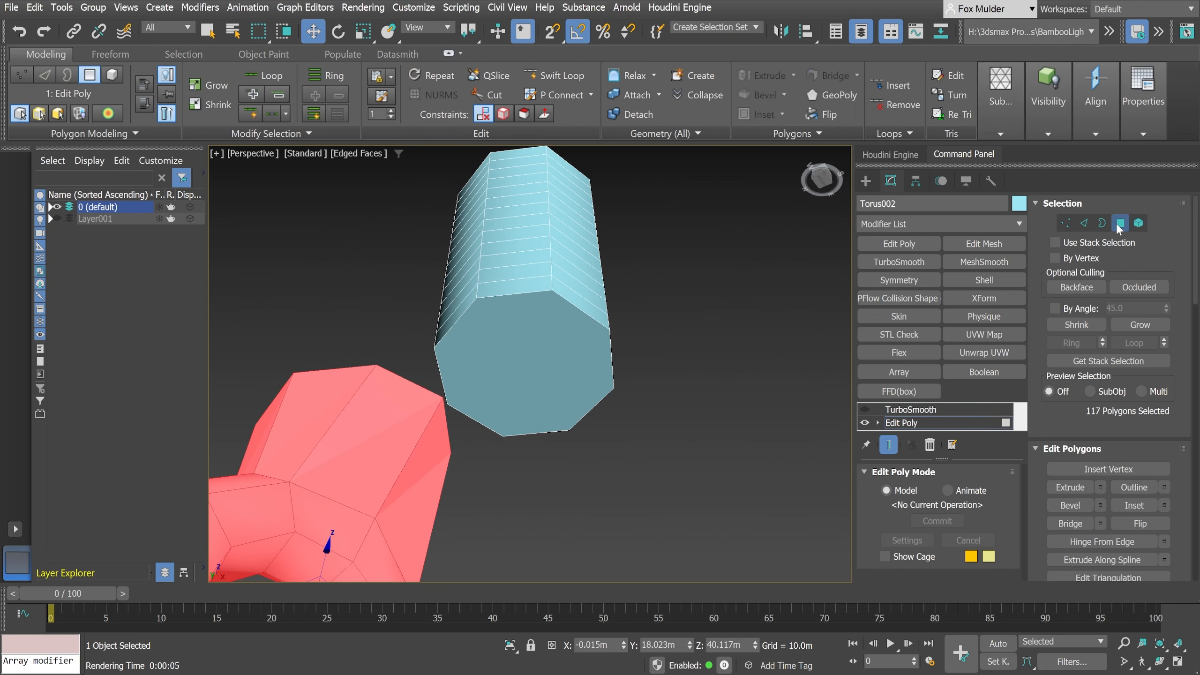
left_click(508, 379)
left_click(363, 32)
left_click_drag(529, 368, 528, 439)
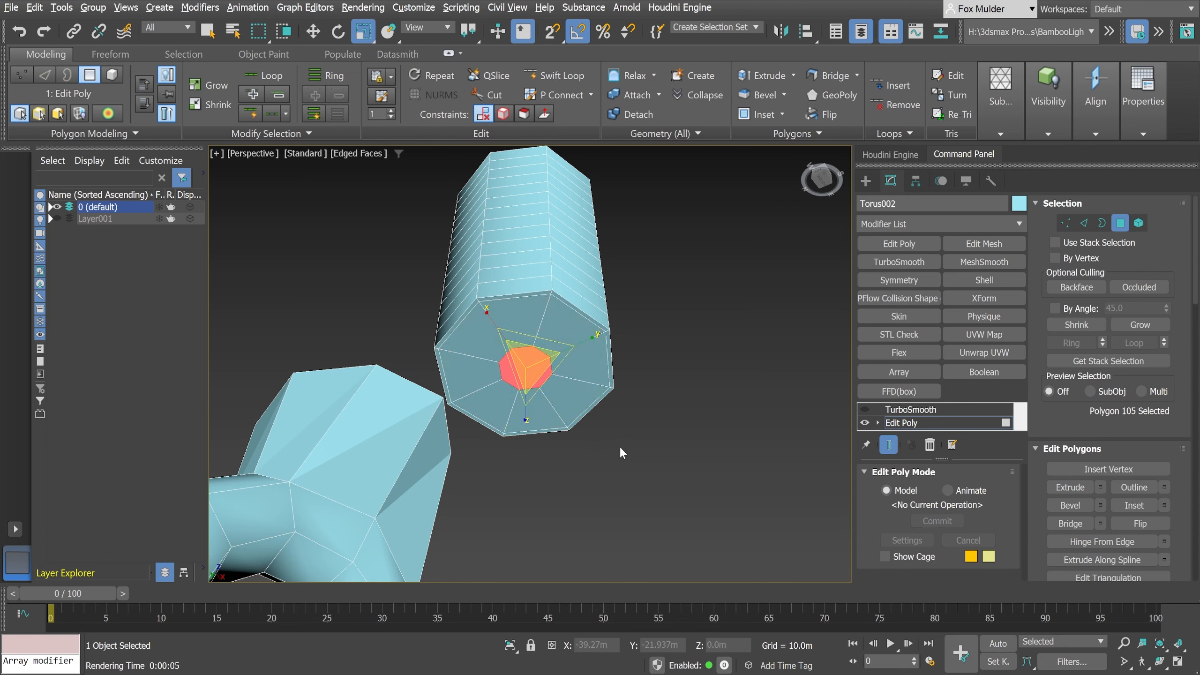
- Move the ring-and-neck element back along Y to 0 m beneath the cylinder, and leave the Element level
middle_click_drag(619, 445, 634, 393, "alt")
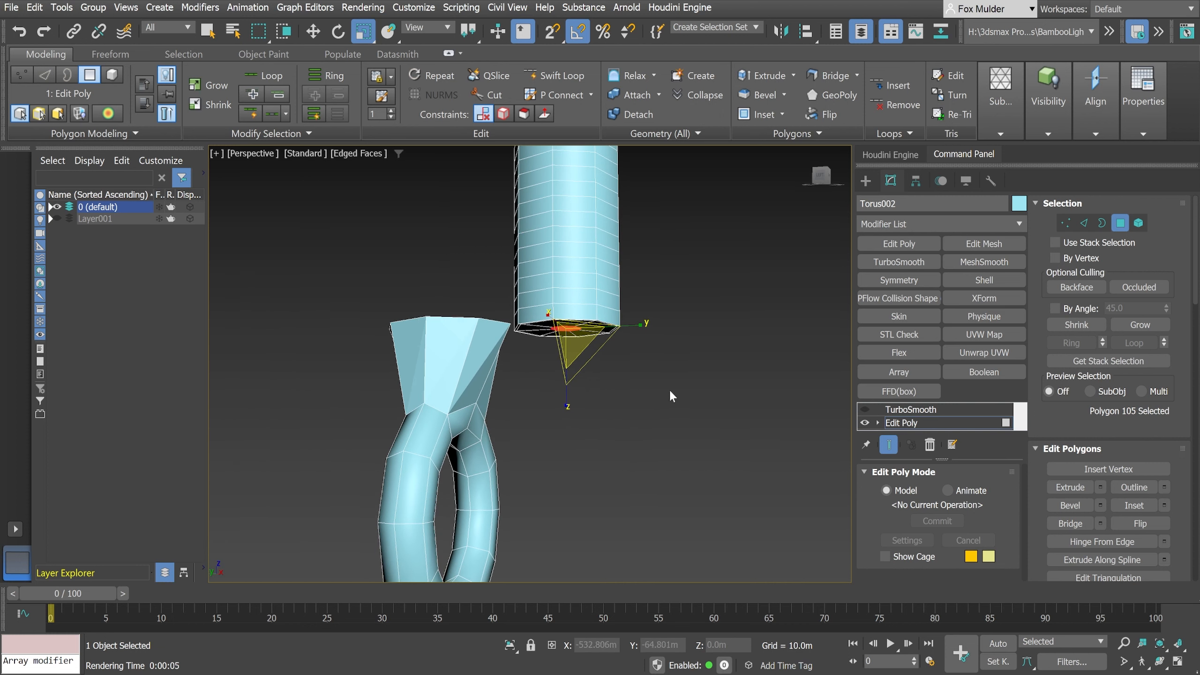
left_click(1139, 223)
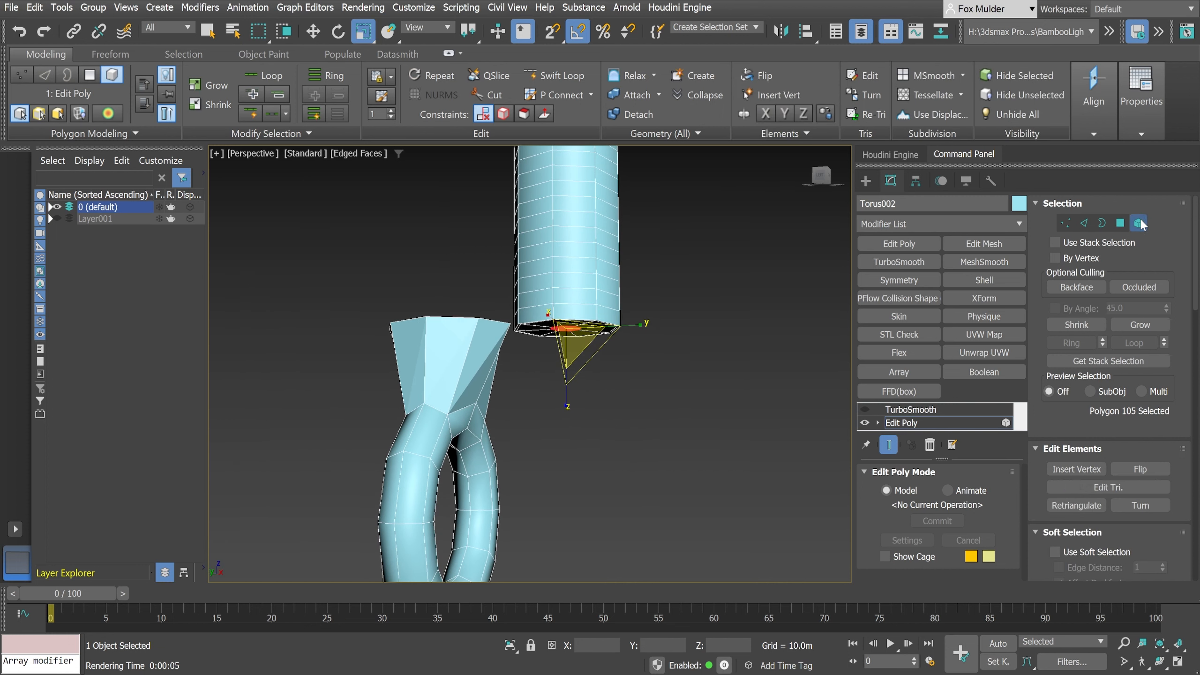
left_click(411, 468)
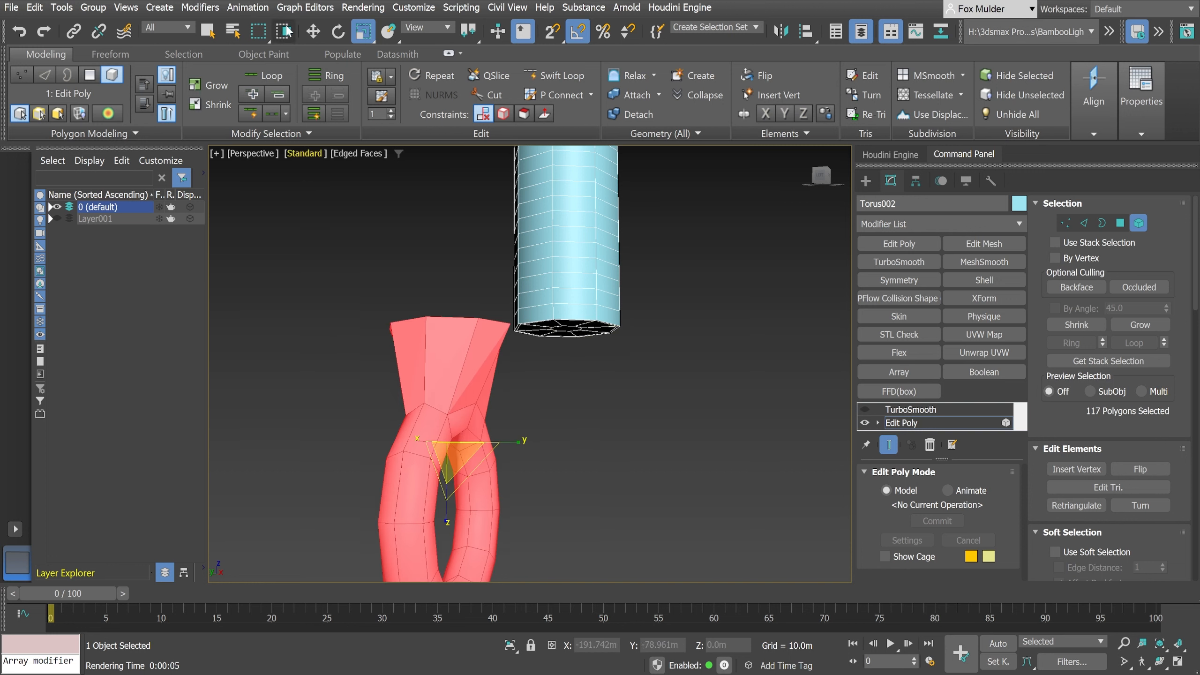
left_click(313, 32)
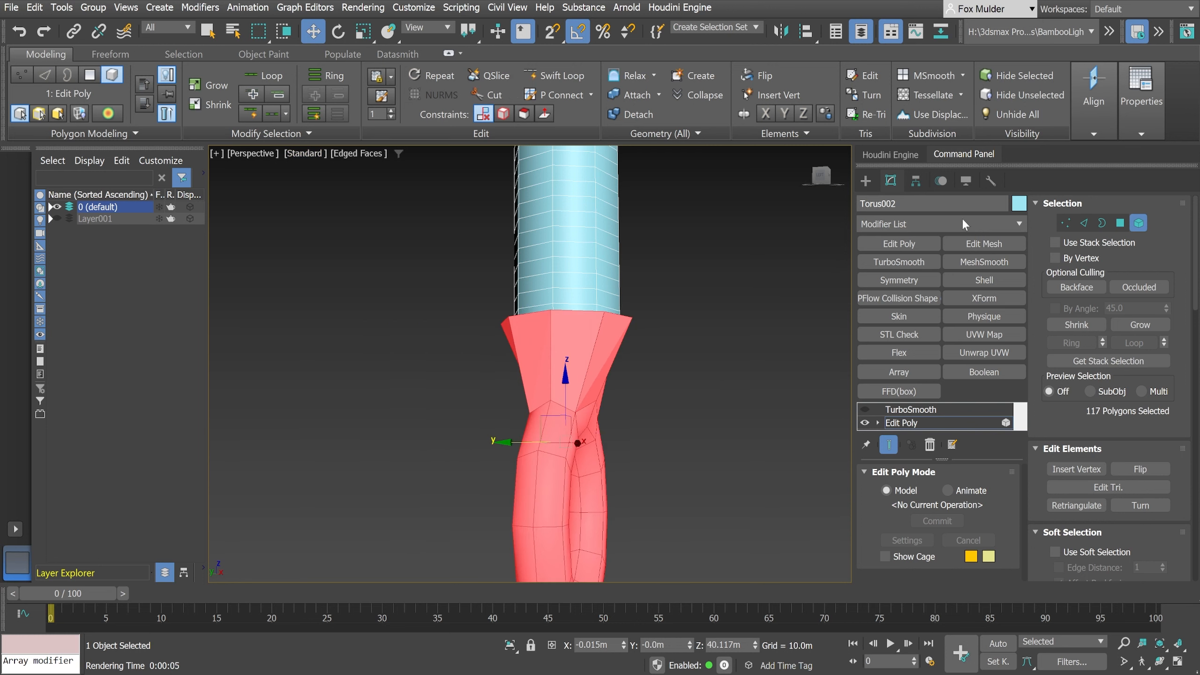
middle_click_drag(629, 326, 710, 340, "alt")
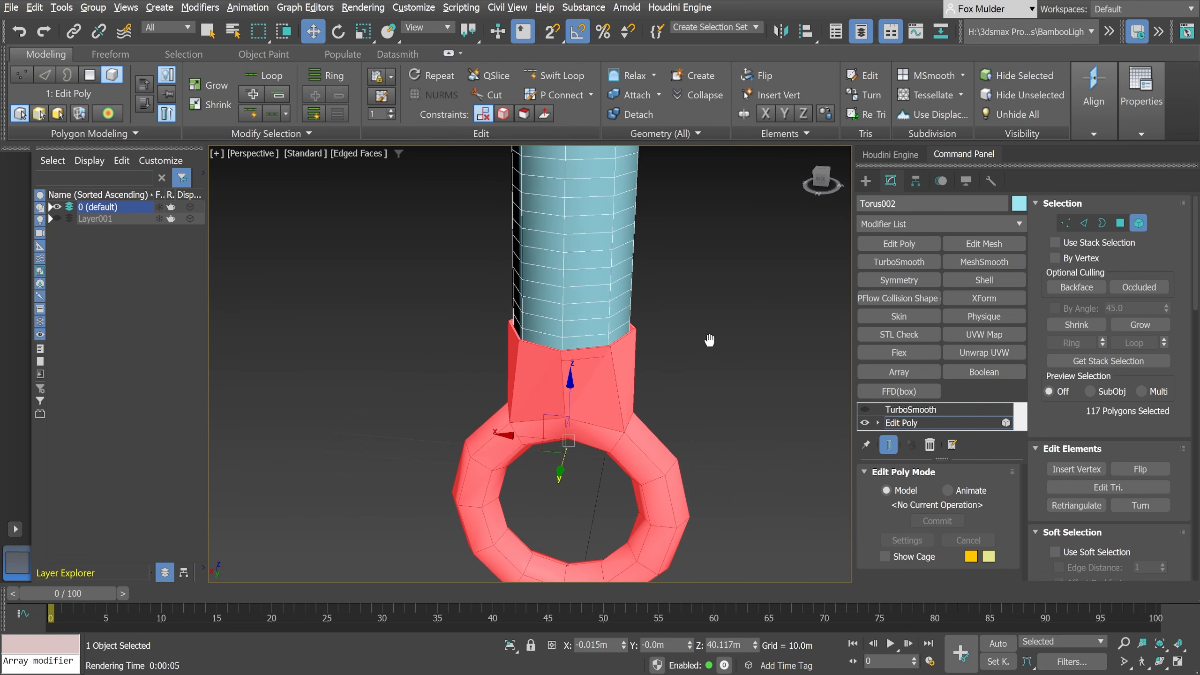
left_click(1143, 222)
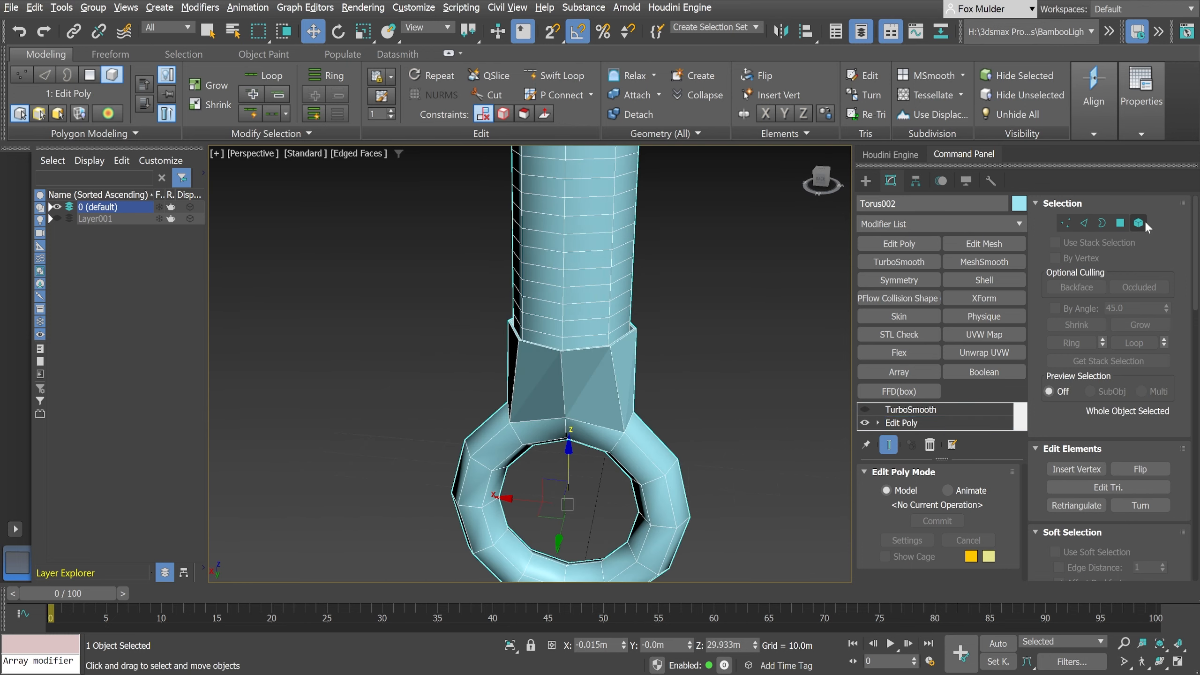
- Enable the TurboSmooth effect and hide edged faces in the perspective view to inspect the smoothed cylinder, neck and ring
left_click(865, 410)
scroll(623, 402, "down", 6)
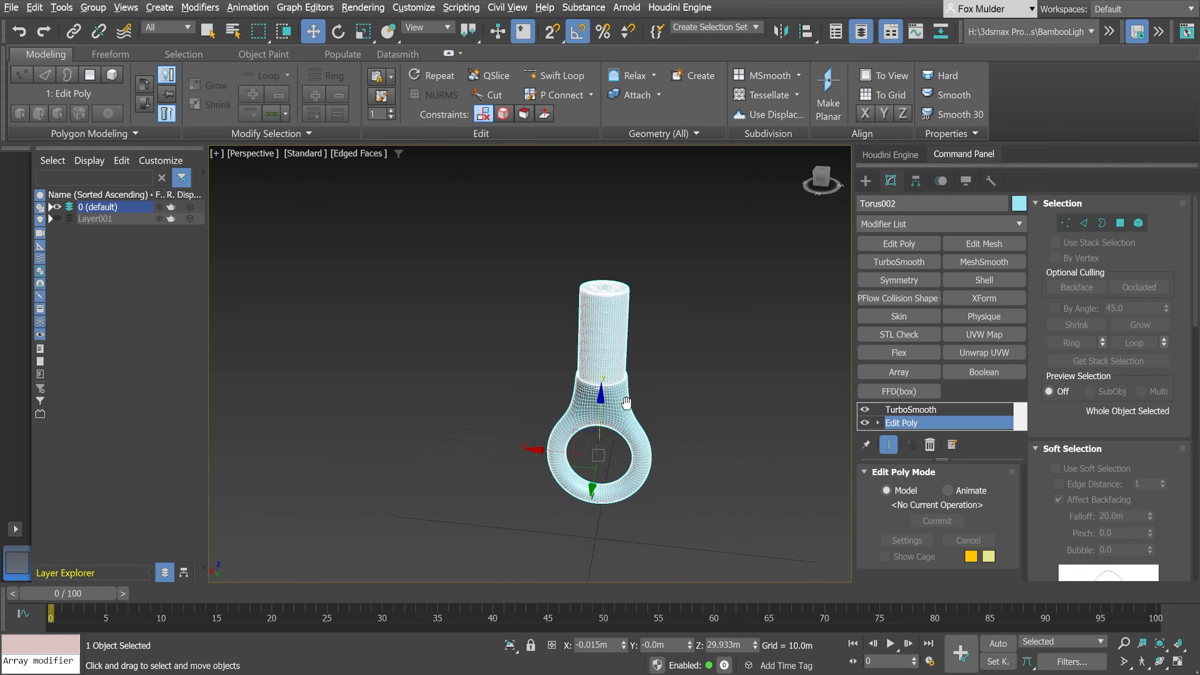
middle_click_drag(626, 401, 542, 364, "alt")
scroll(537, 389, "up", 3)
scroll(538, 389, "down", 4)
scroll(544, 424, "up", 1)
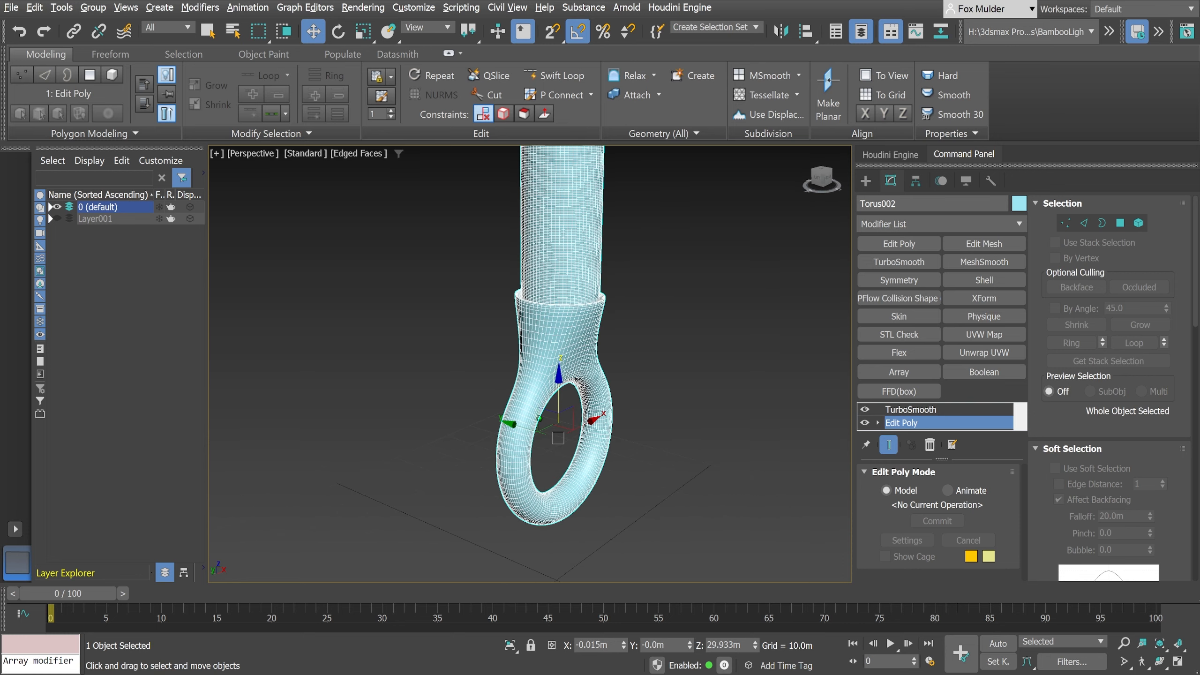
middle_click_drag(543, 424, 542, 461)
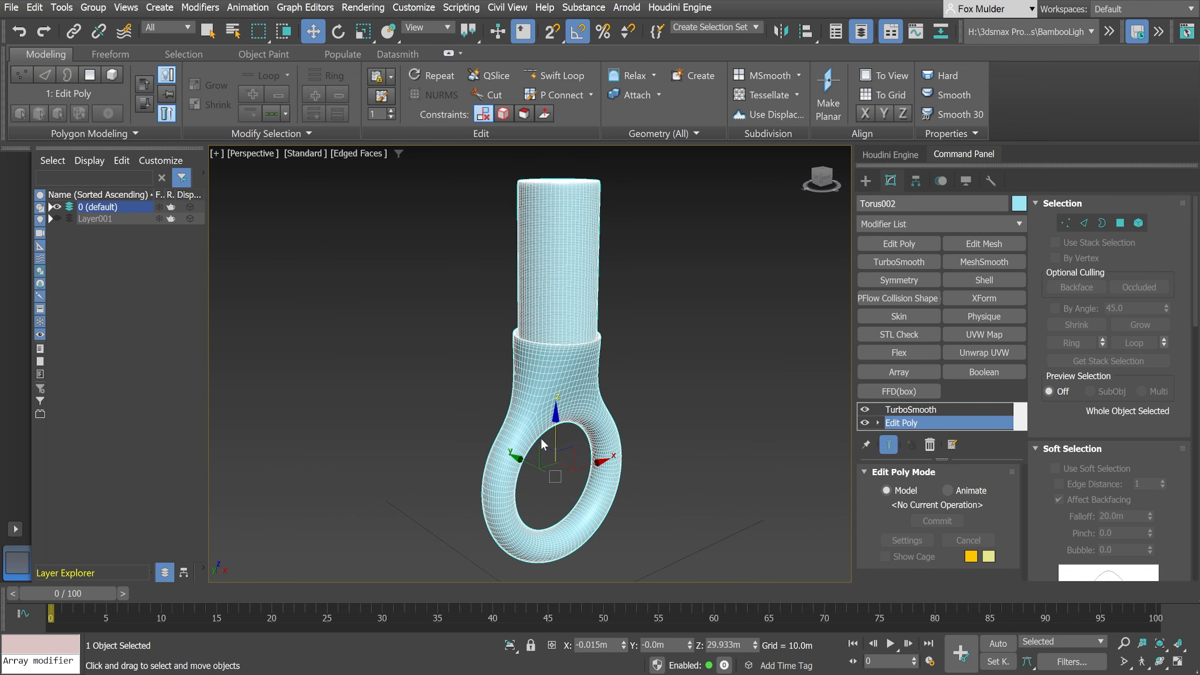
key("F4")
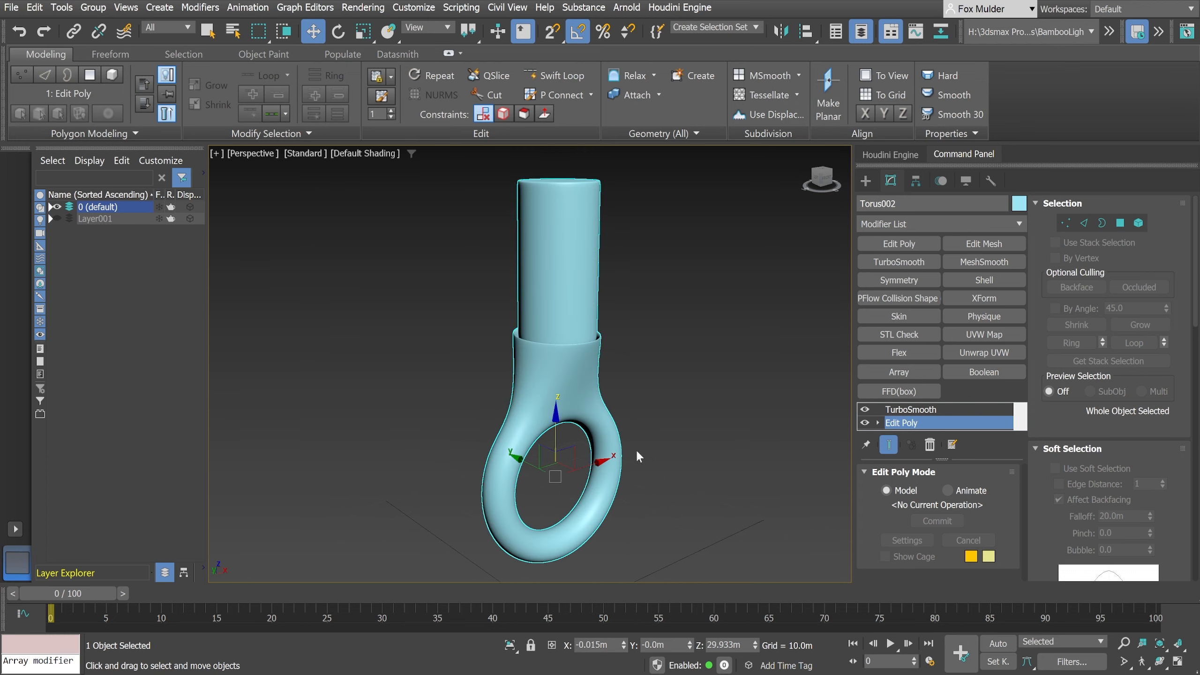
mouse_move(636, 457)
middle_mouse_down("alt")
mouse_move(574, 458)
mouse_move(641, 463)
middle_mouse_up("alt")
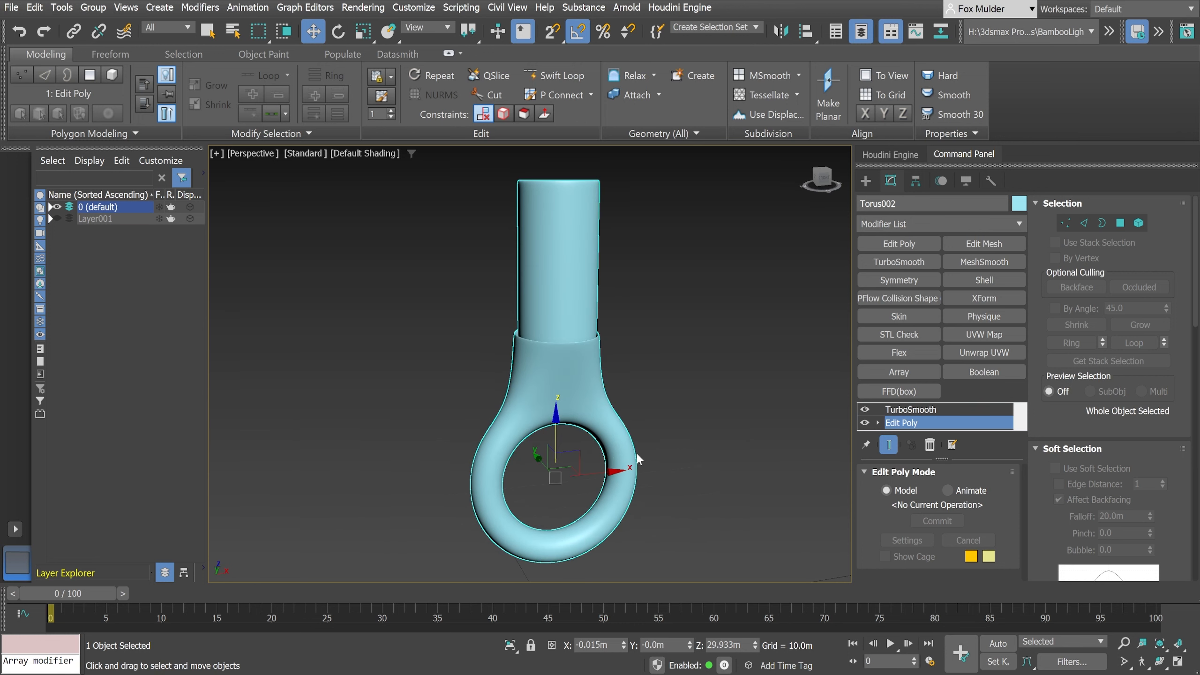